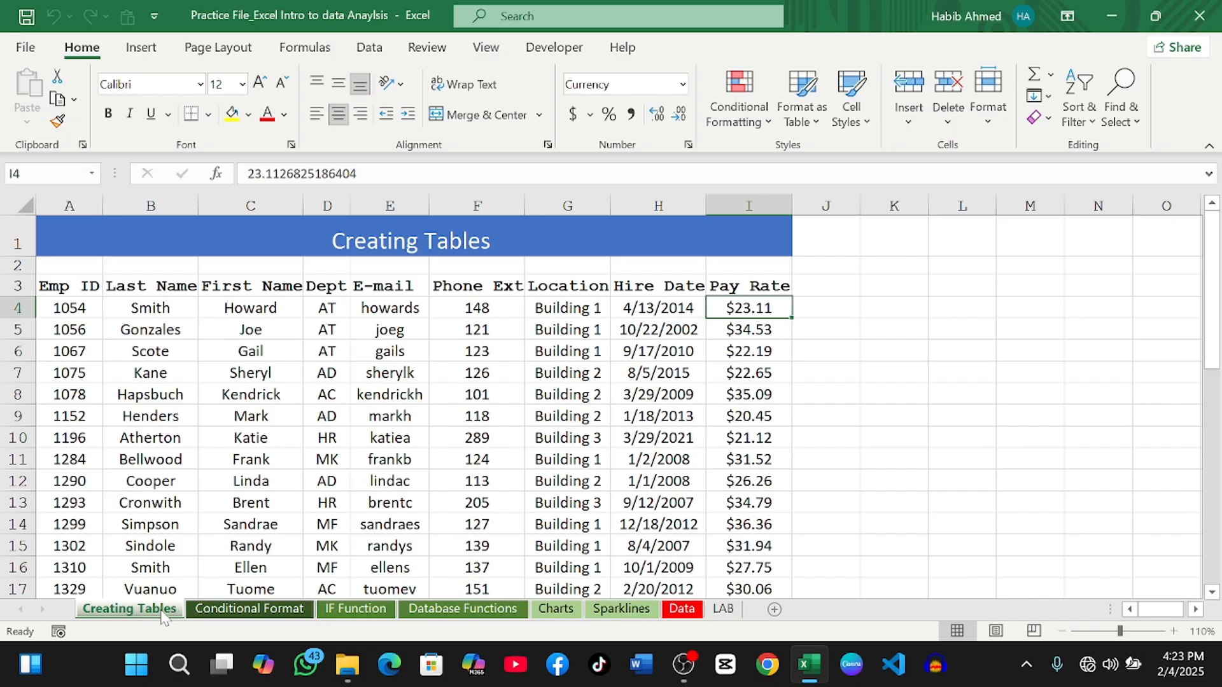
Look through the workbook's worksheets from Conditional Format to LAB, and return to the Creating Tables sheet
{"action": "left_click", "coordinate": [234, 608]}
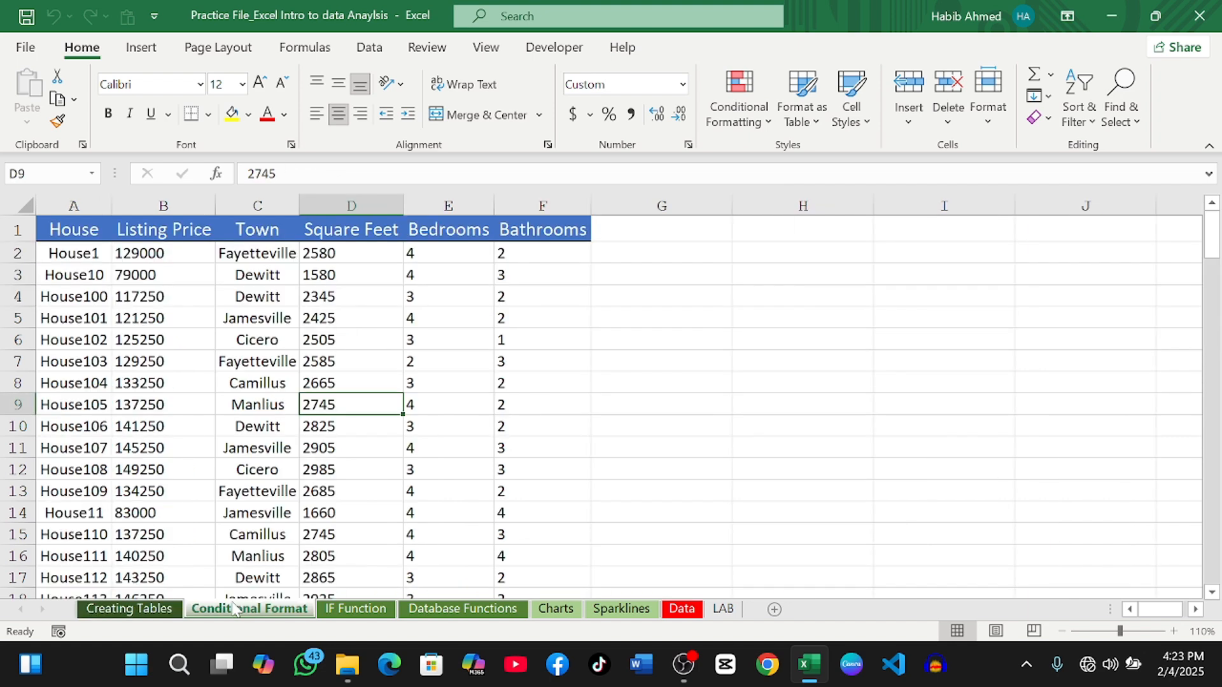
{"action": "left_click", "coordinate": [337, 612]}
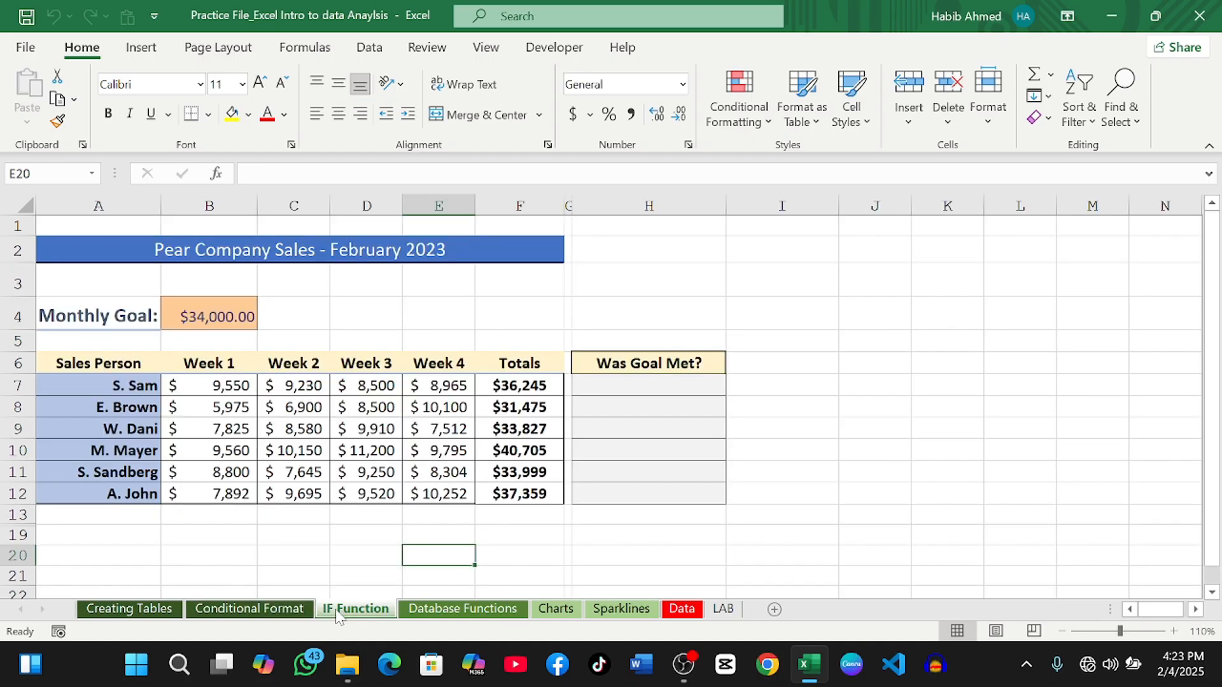
{"action": "left_click", "coordinate": [446, 612]}
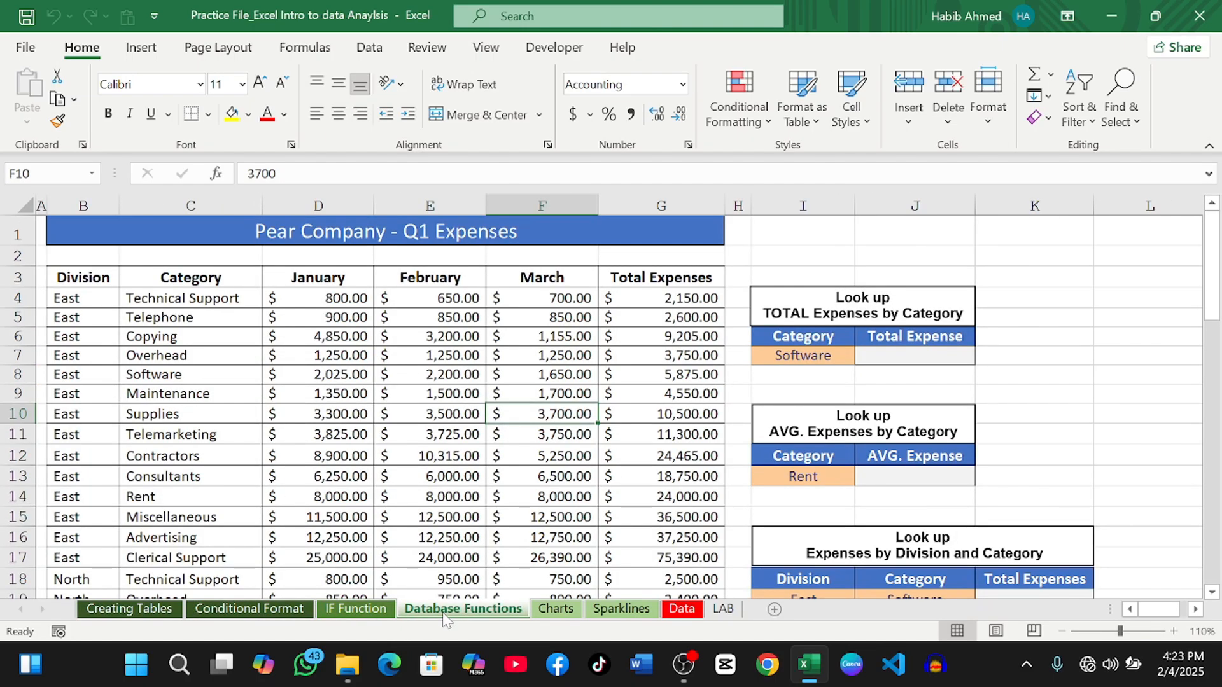
{"action": "left_click", "coordinate": [549, 610]}
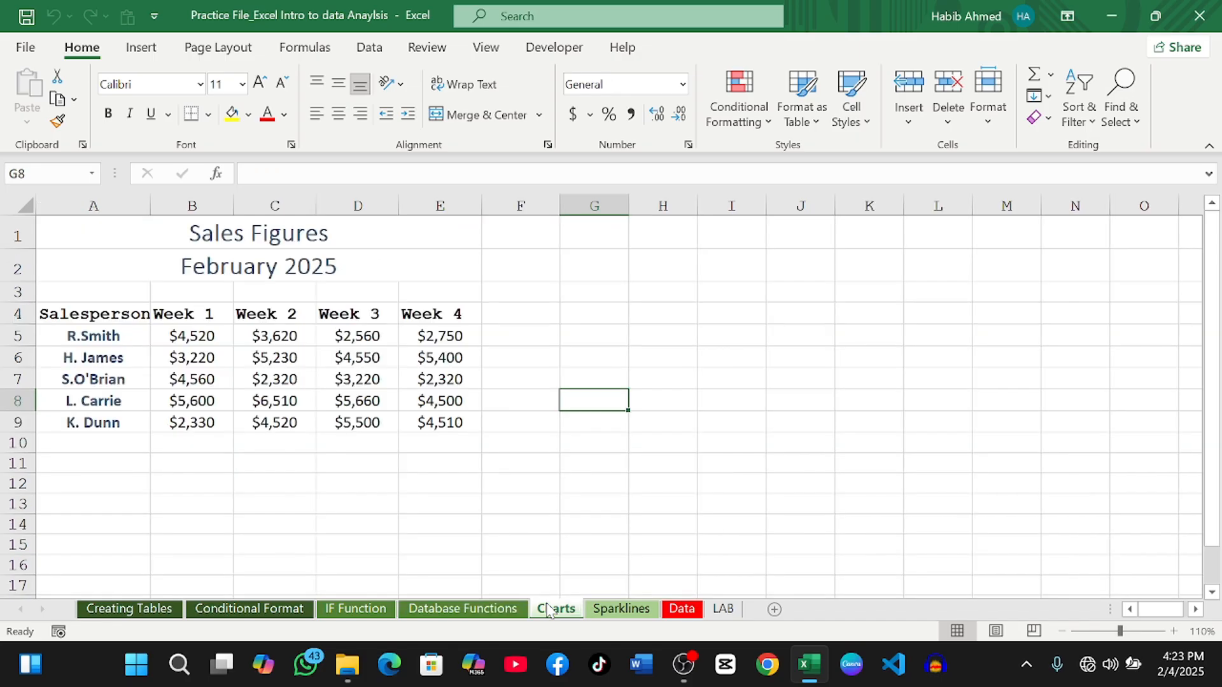
{"action": "left_click", "coordinate": [613, 611]}
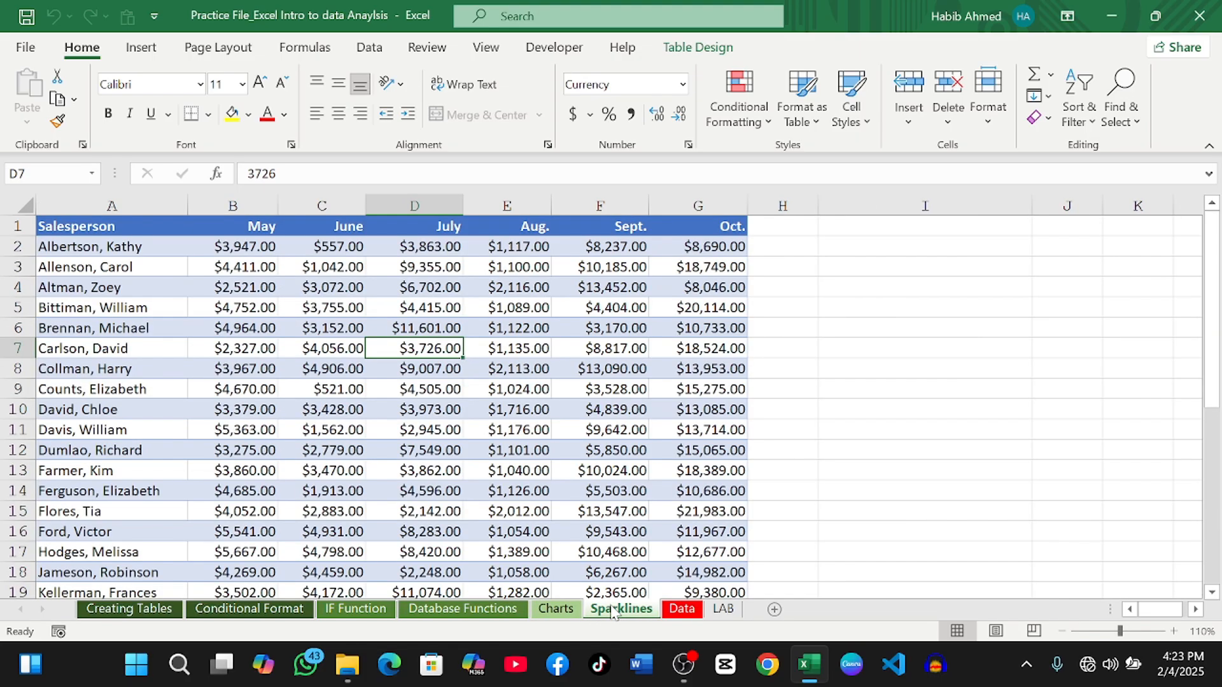
{"action": "left_click", "coordinate": [681, 610]}
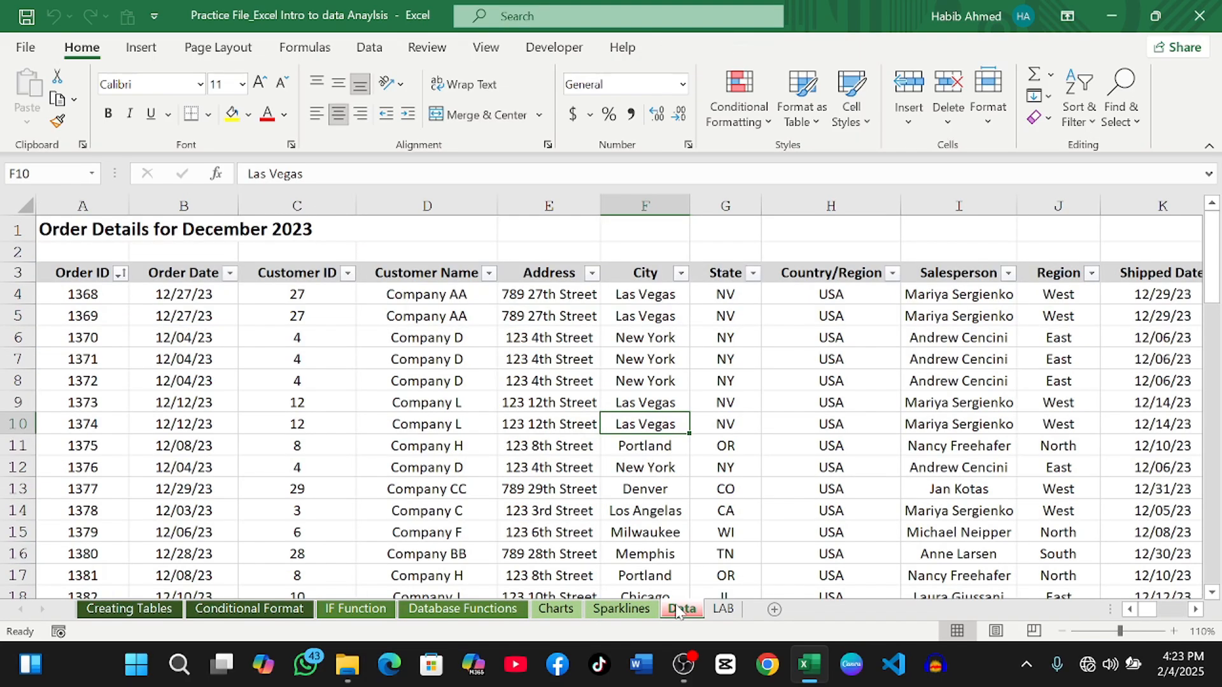
{"action": "left_click", "coordinate": [719, 611]}
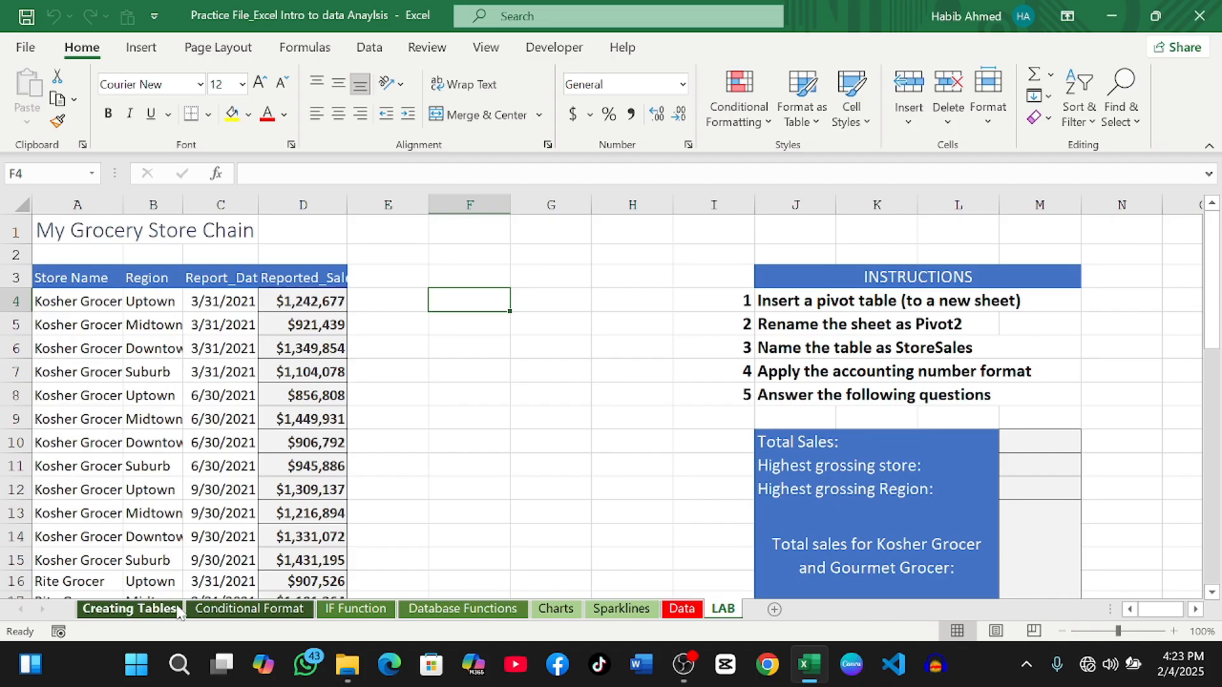
{"action": "left_click", "coordinate": [153, 596]}
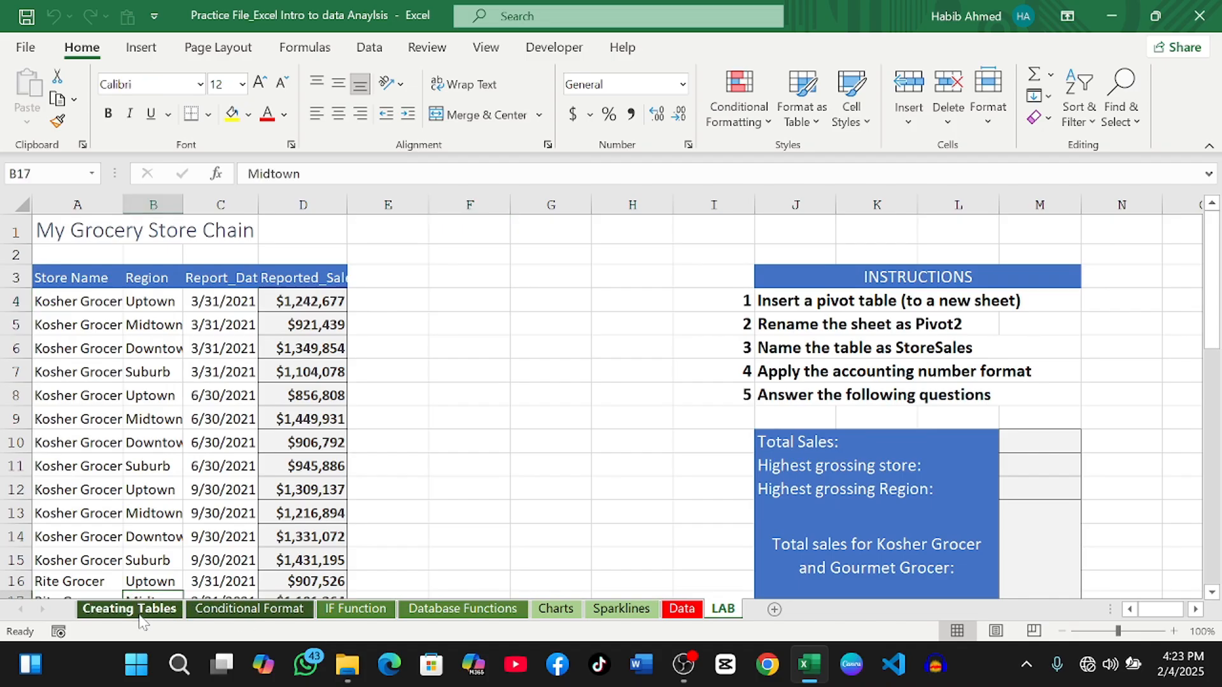
{"action": "left_click", "coordinate": [130, 609]}
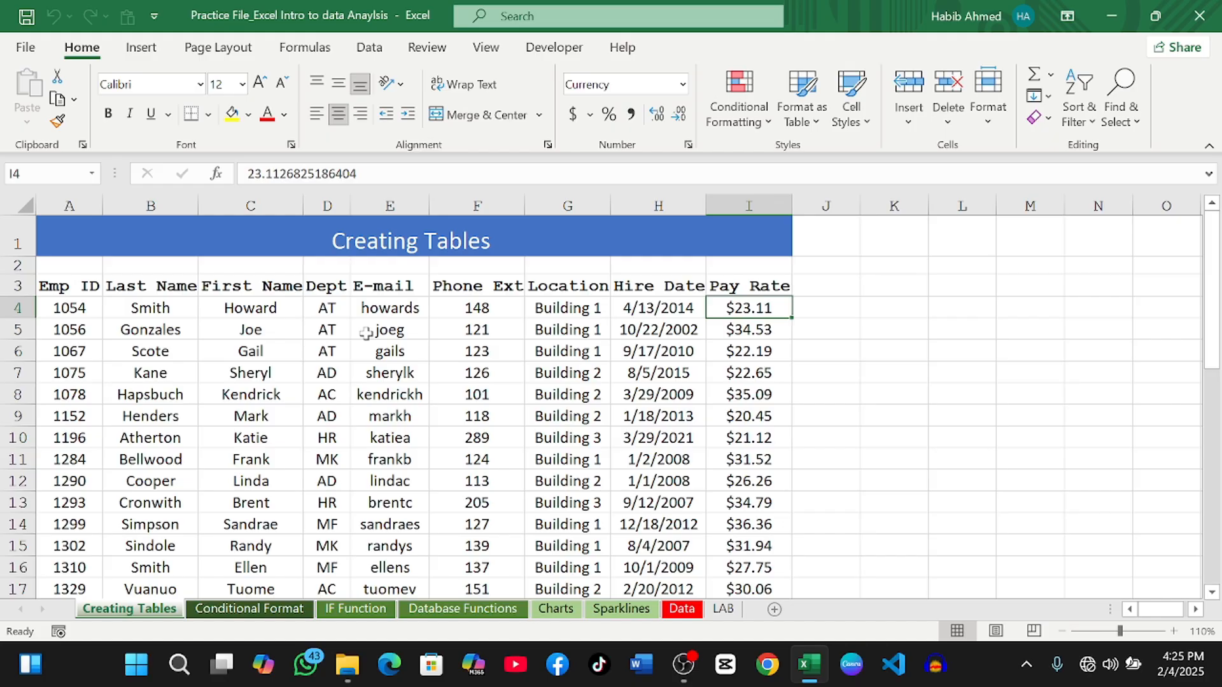
Review the employee records on the Creating Tables sheet from the first rows to the end and back
{"action": "scroll", "coordinate": [366, 333], "scroll_direction": "down", "scroll_amount": 4}
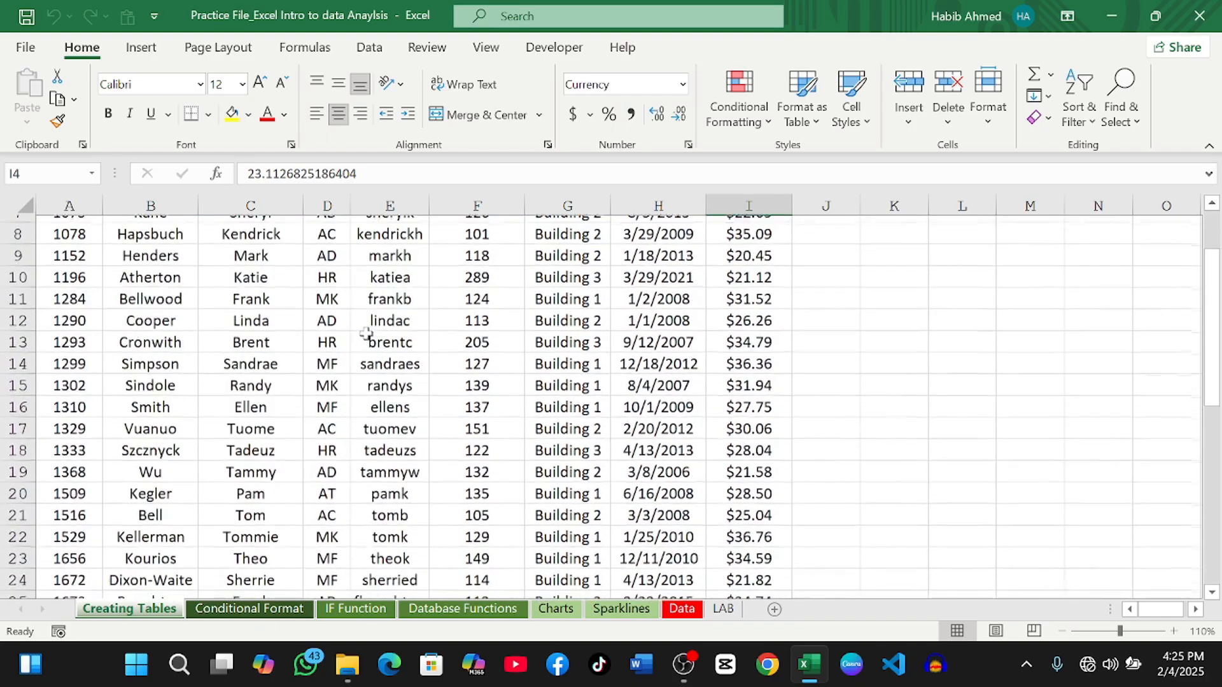
{"action": "scroll", "coordinate": [366, 333], "scroll_direction": "up", "scroll_amount": 4}
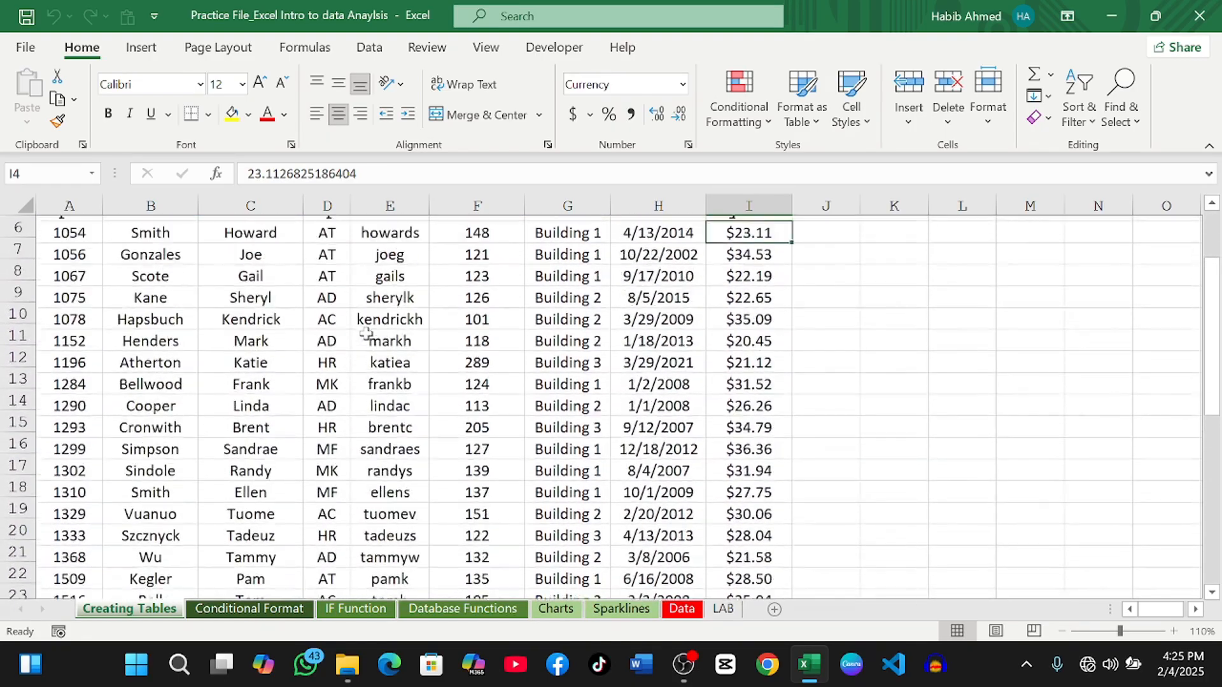
{"action": "scroll", "coordinate": [366, 333], "scroll_direction": "down", "scroll_amount": 8}
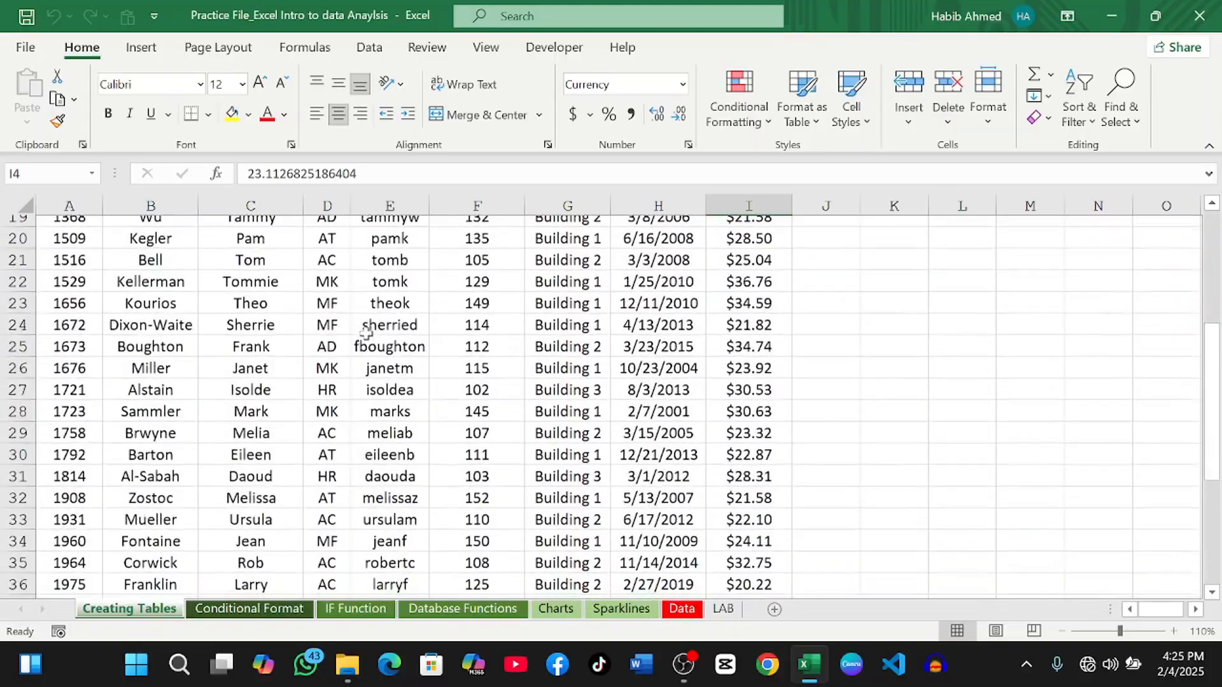
{"action": "scroll", "coordinate": [366, 333], "scroll_direction": "down", "scroll_amount": 1}
{"action": "scroll", "coordinate": [366, 332], "scroll_direction": "up", "scroll_amount": 5}
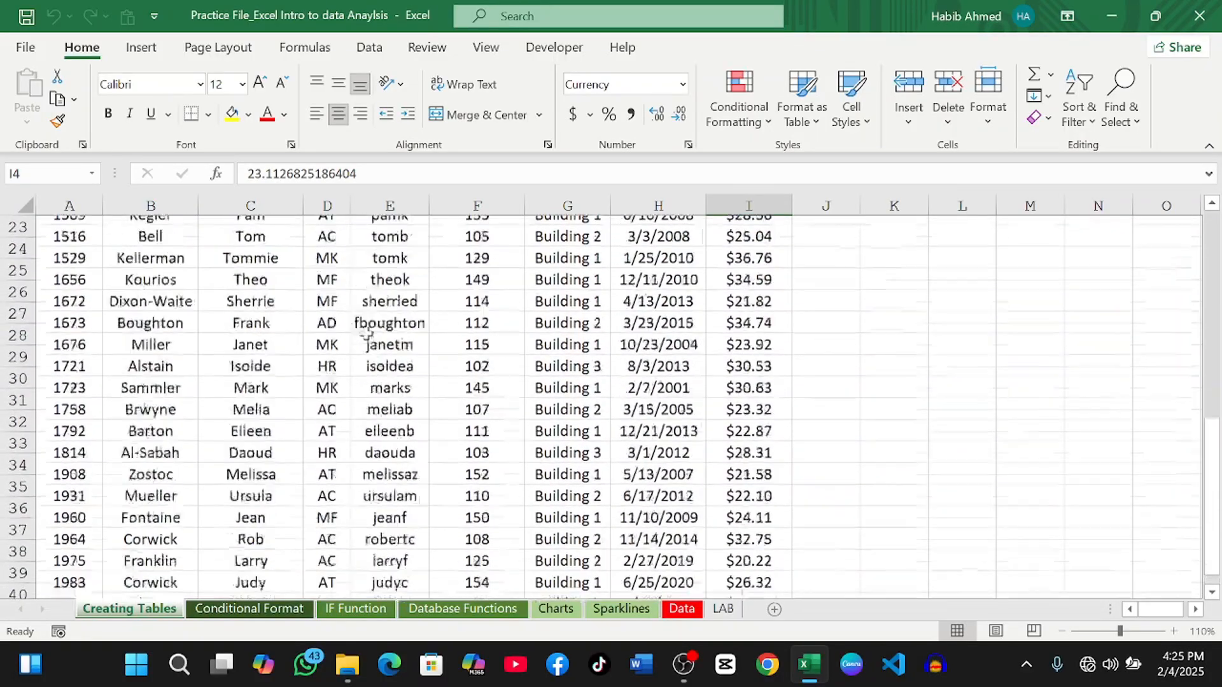
{"action": "scroll", "coordinate": [366, 332], "scroll_direction": "up", "scroll_amount": 3}
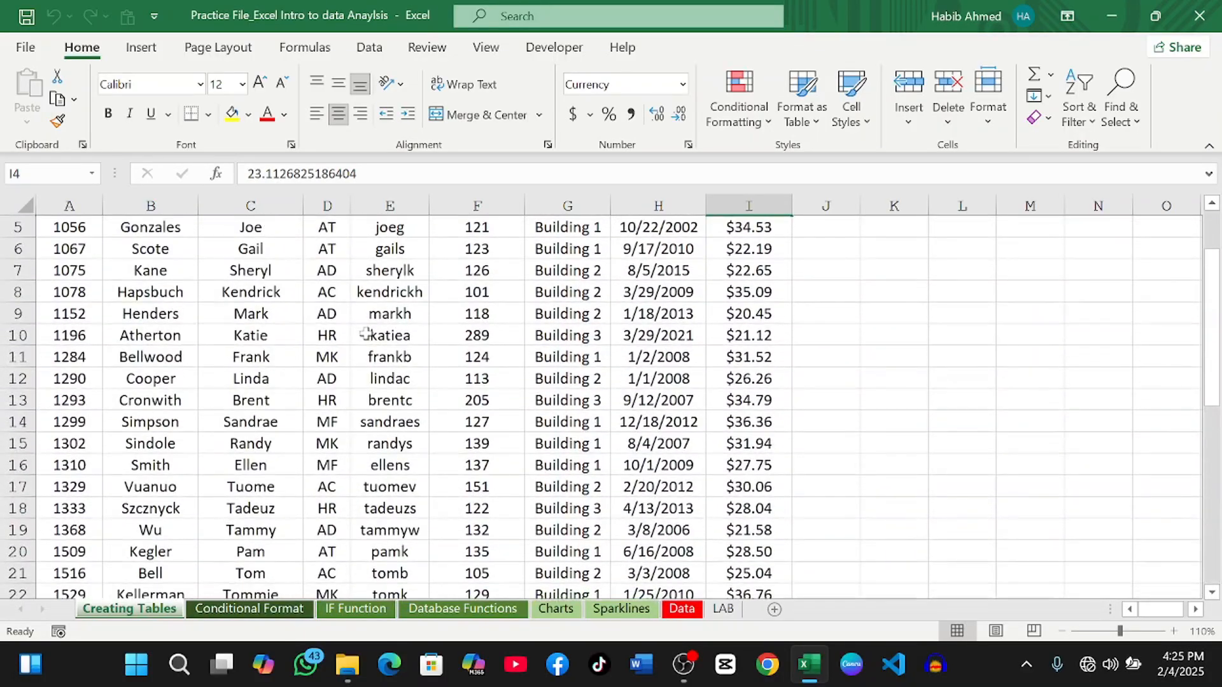
{"action": "scroll", "coordinate": [366, 333], "scroll_direction": "up", "scroll_amount": 1}
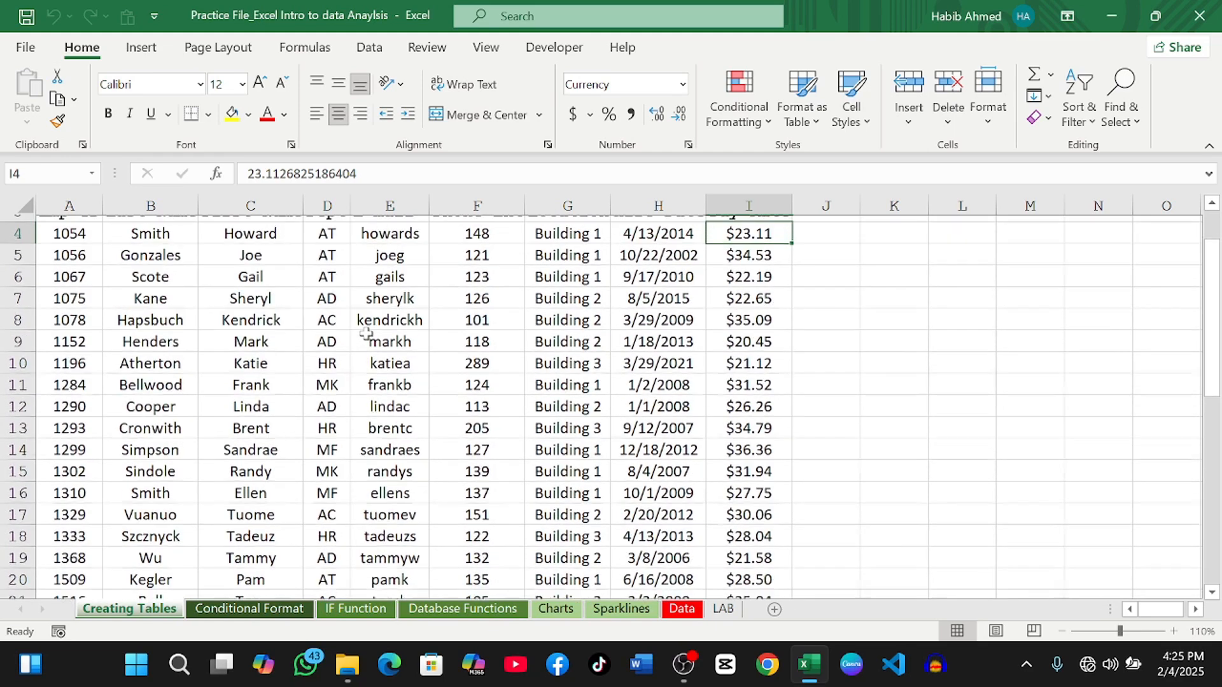
{"action": "scroll", "coordinate": [366, 369], "scroll_direction": "up", "scroll_amount": 1}
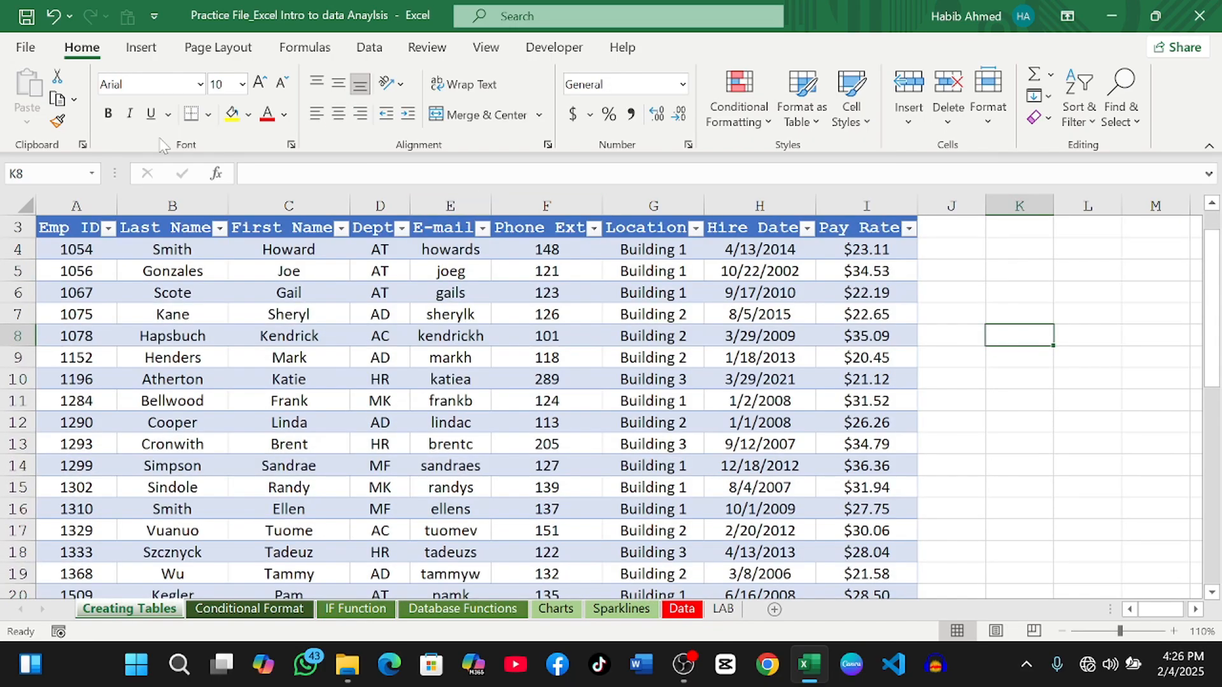
Undo the conversion of the employee list into a formatted table
{"action": "left_click", "coordinate": [61, 23]}
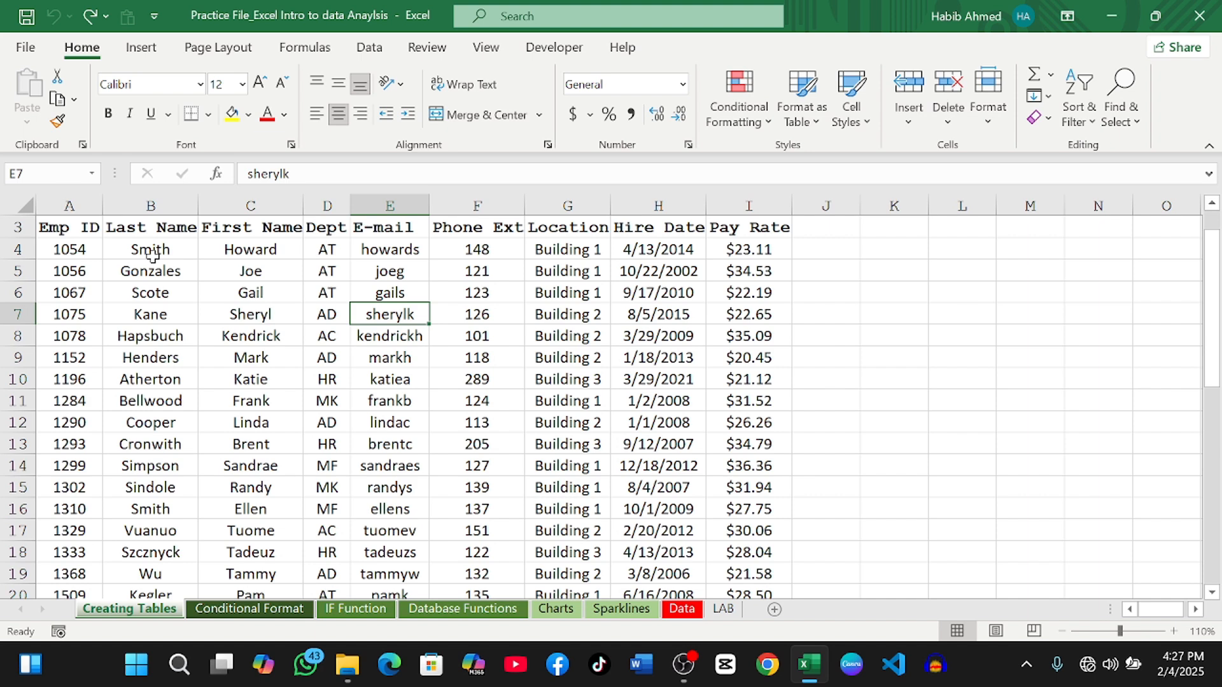
{"action": "scroll", "coordinate": [151, 254], "scroll_direction": "down", "scroll_amount": 1}
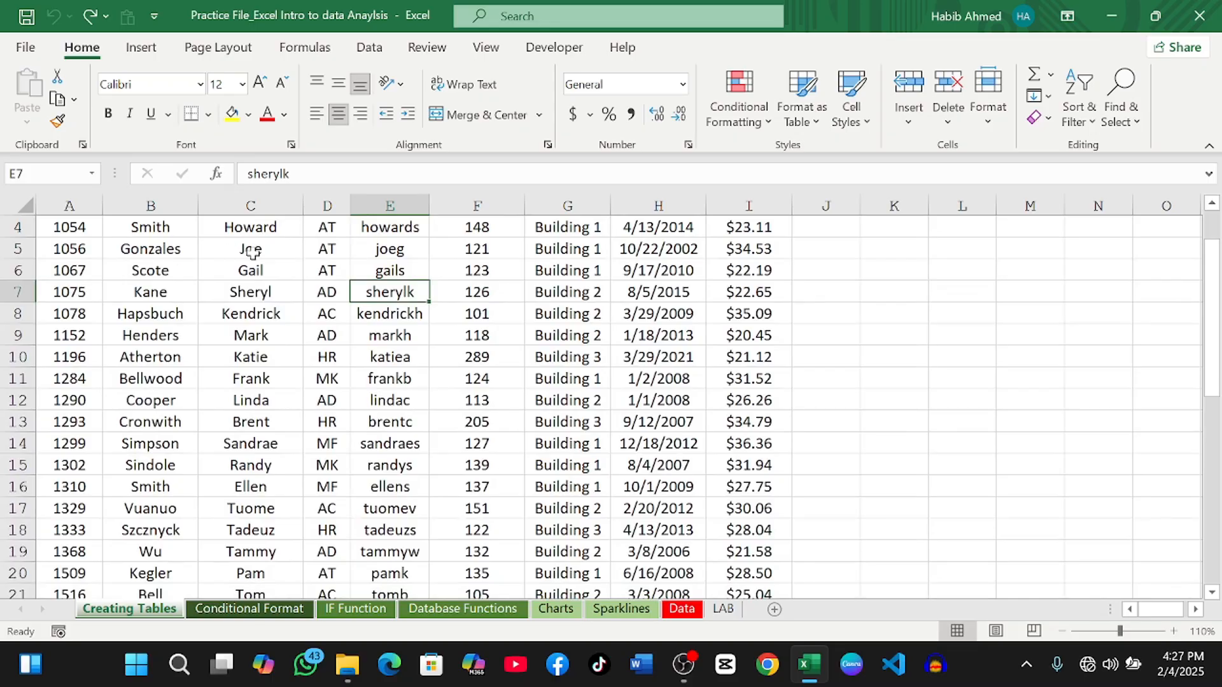
{"action": "scroll", "coordinate": [333, 335], "scroll_direction": "up", "scroll_amount": 2}
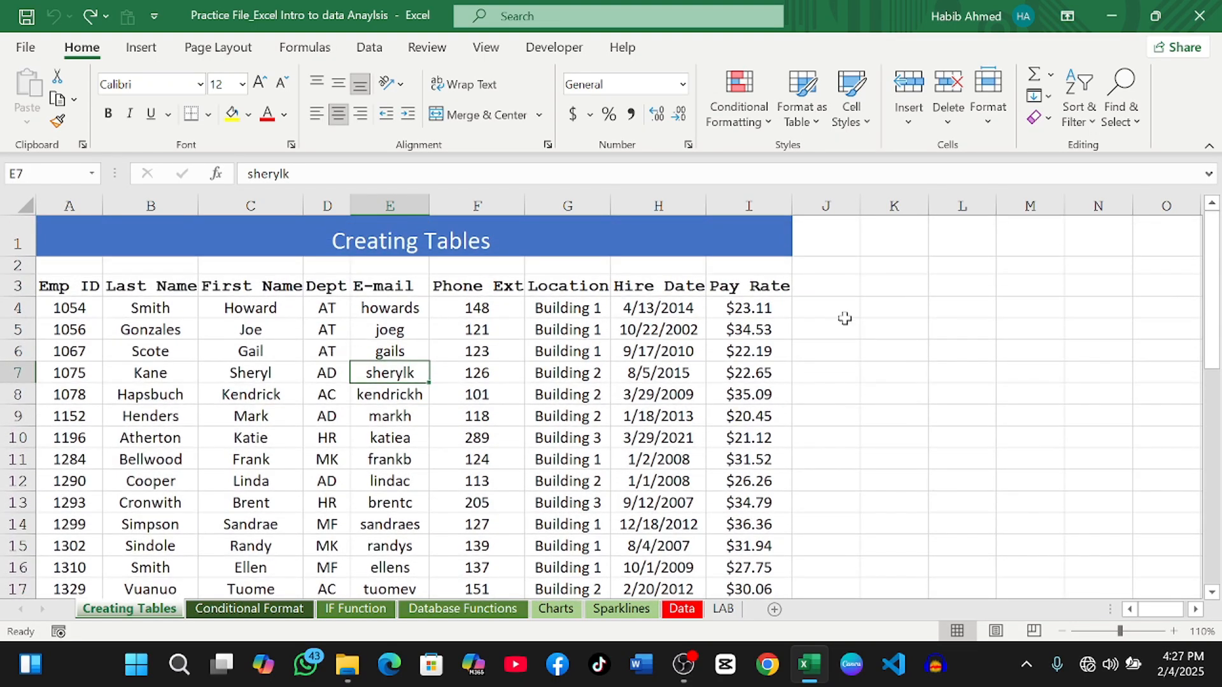
Count the empty cells of the employee list A3:I40 with a COUNTBLANK formula in cell K4
{"action": "left_click", "coordinate": [903, 311]}
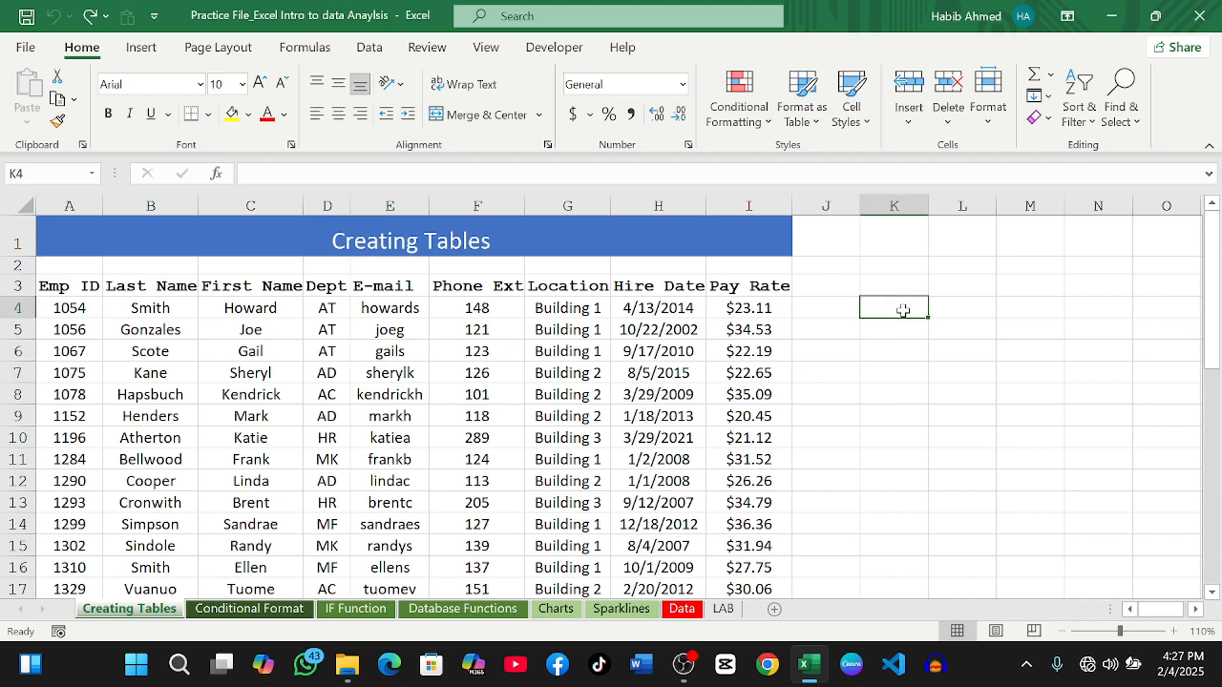
{"action": "type", "text": "=b"}
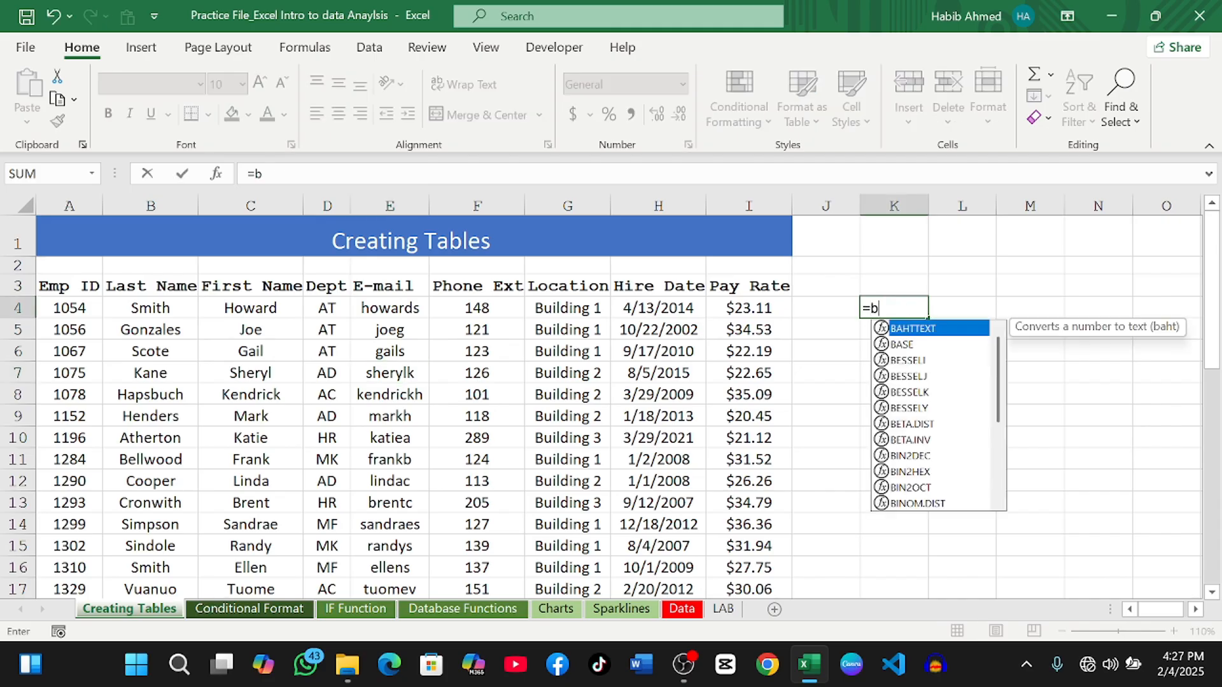
{"action": "type", "text": "lan"}
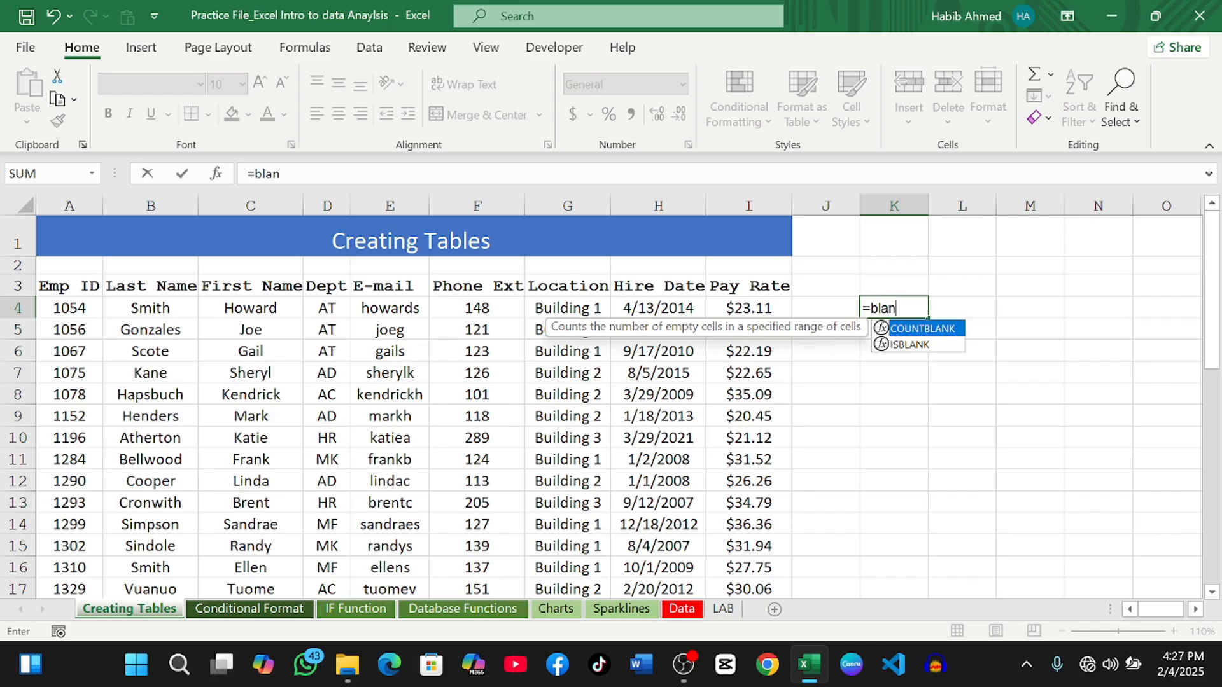
{"action": "key", "text": "BackSpace"}
{"action": "key", "text": "BackSpace"}
{"action": "key", "text": "BackSpace"}
{"action": "key", "text": "BackSpace"}
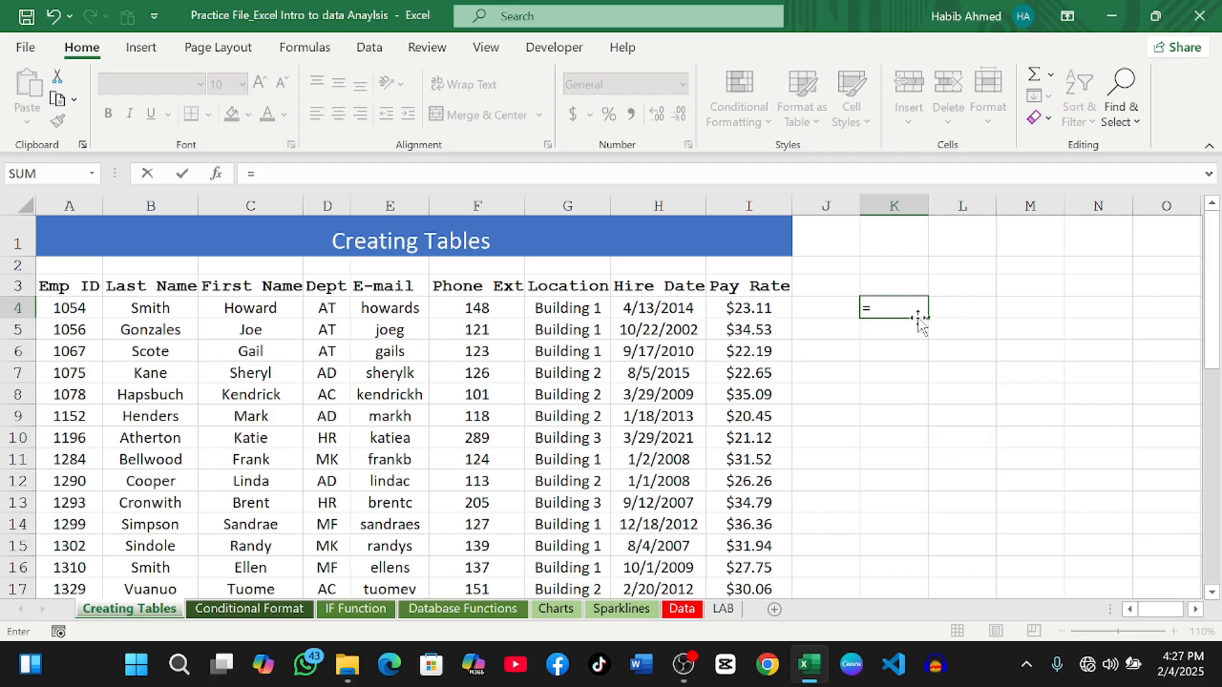
{"action": "type", "text": "cou"}
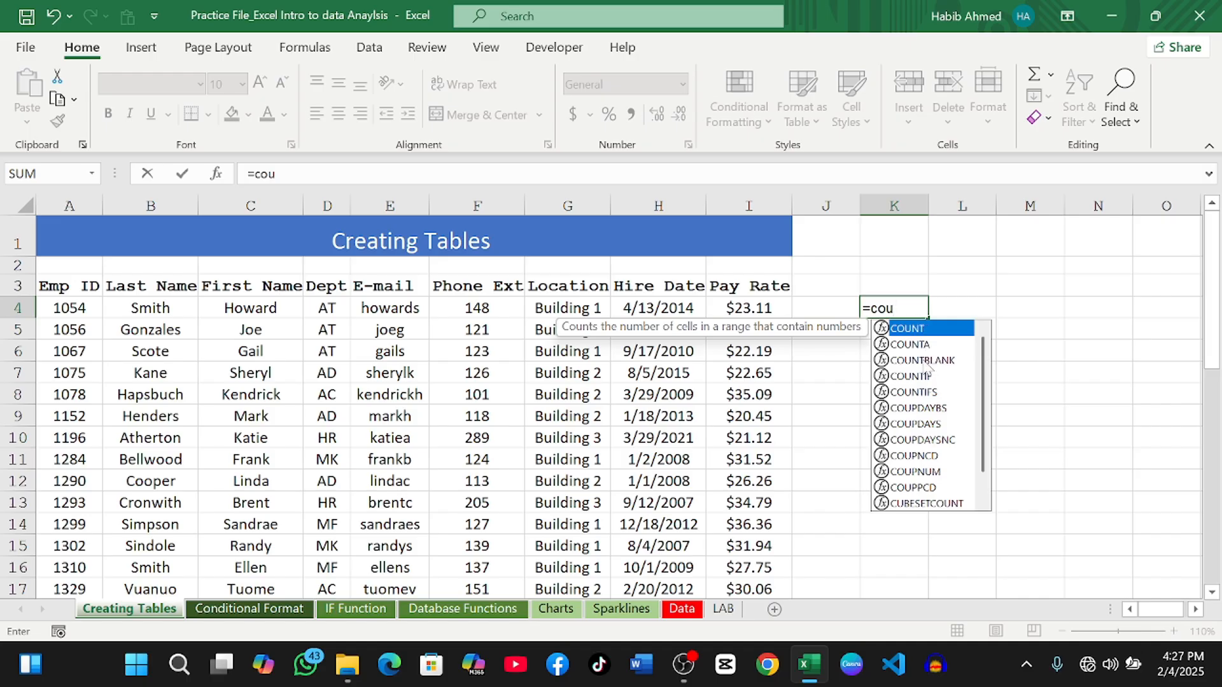
{"action": "double_click", "coordinate": [904, 358]}
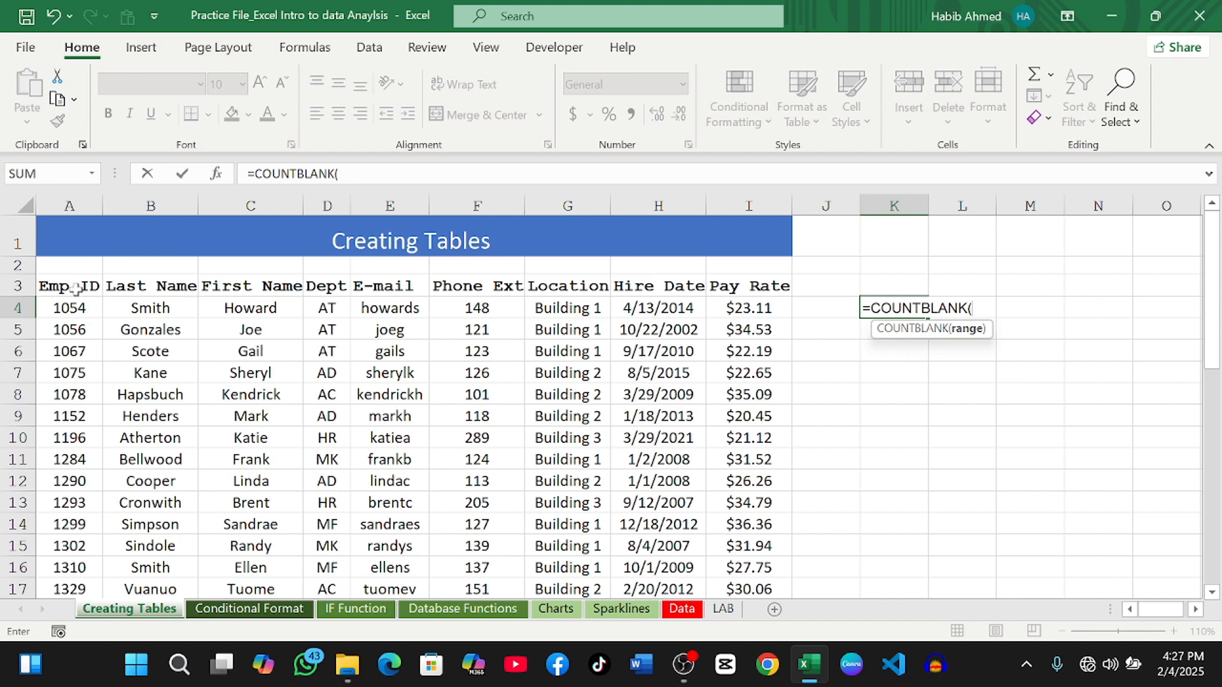
{"action": "left_click_drag", "start_coordinate": [75, 290], "coordinate": [716, 560]}
{"action": "scroll", "coordinate": [716, 560], "scroll_direction": "down", "scroll_amount": 1}
{"action": "scroll", "coordinate": [716, 560], "scroll_direction": "up", "scroll_amount": 6}
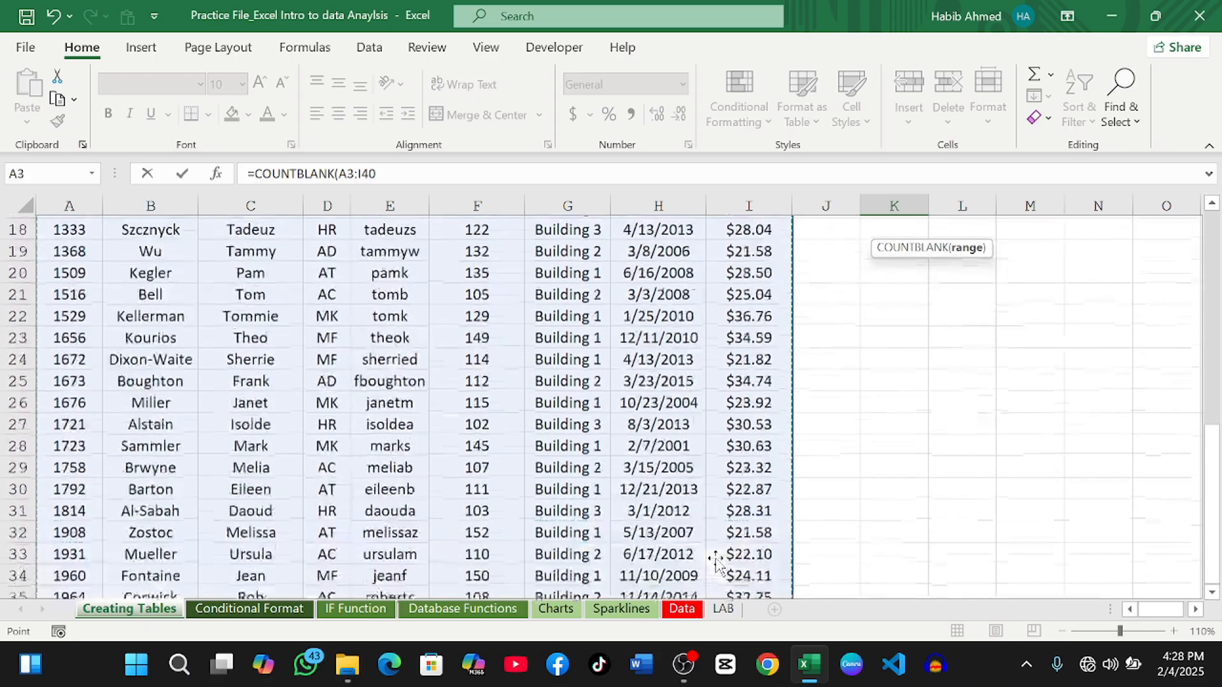
{"action": "scroll", "coordinate": [716, 559], "scroll_direction": "up", "scroll_amount": 3}
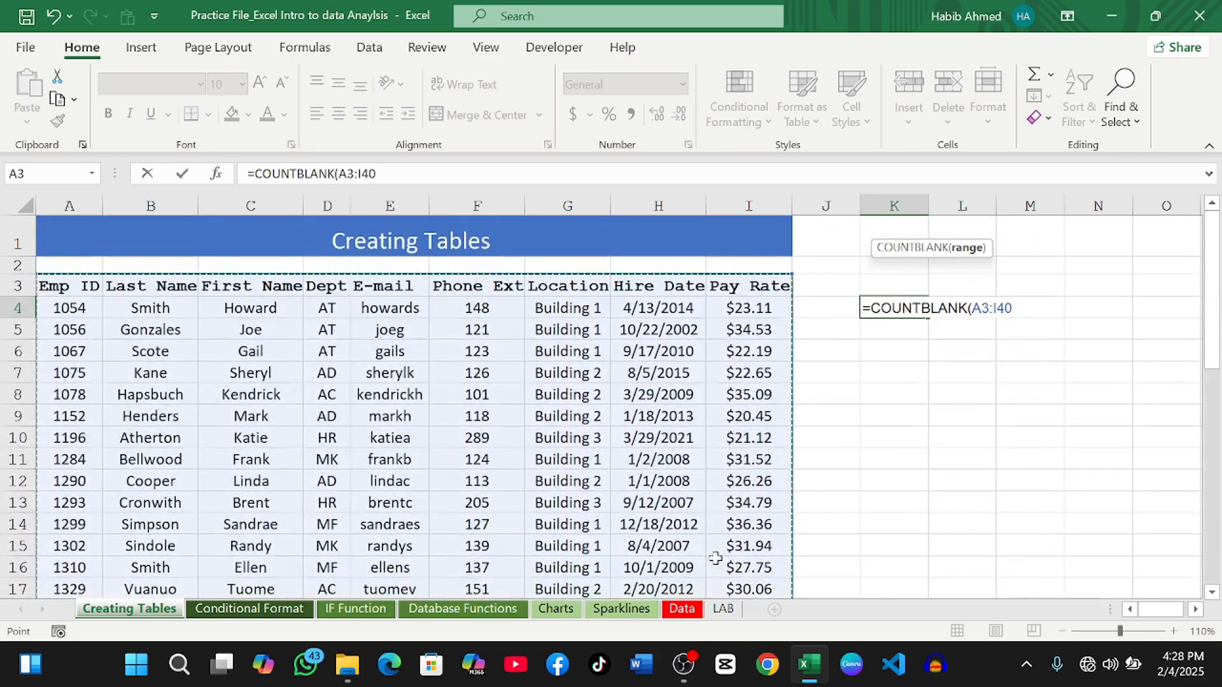
{"action": "key", "text": "Return"}
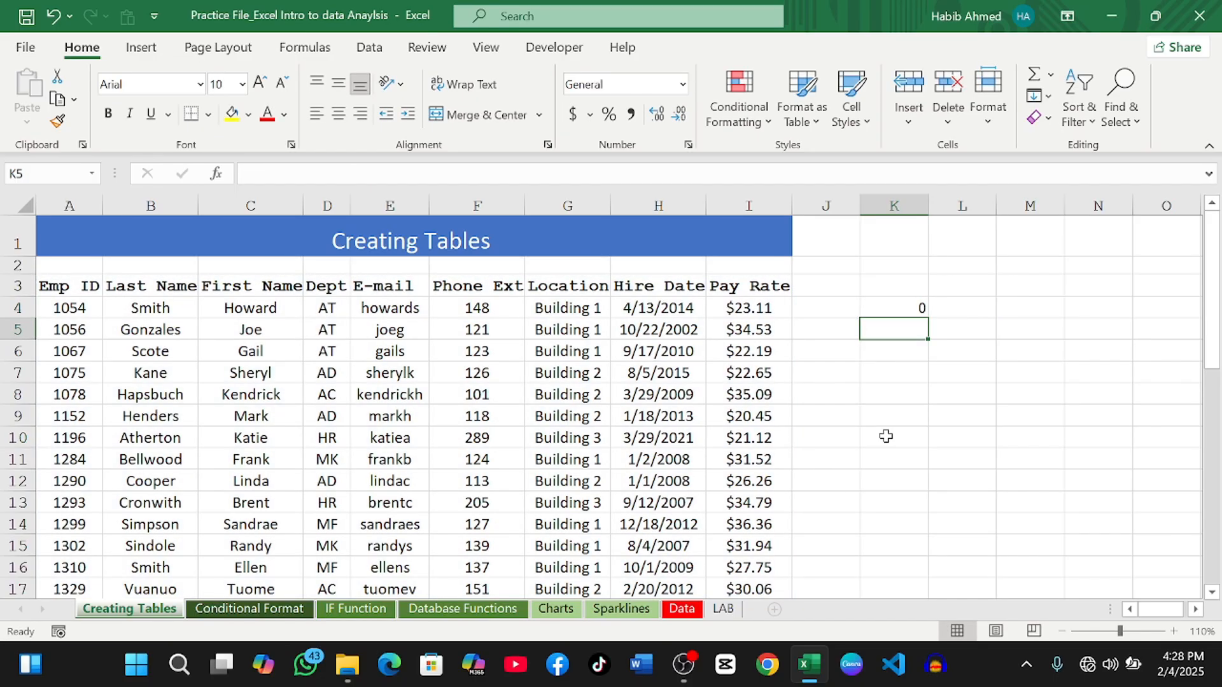
{"action": "left_click", "coordinate": [900, 306]}
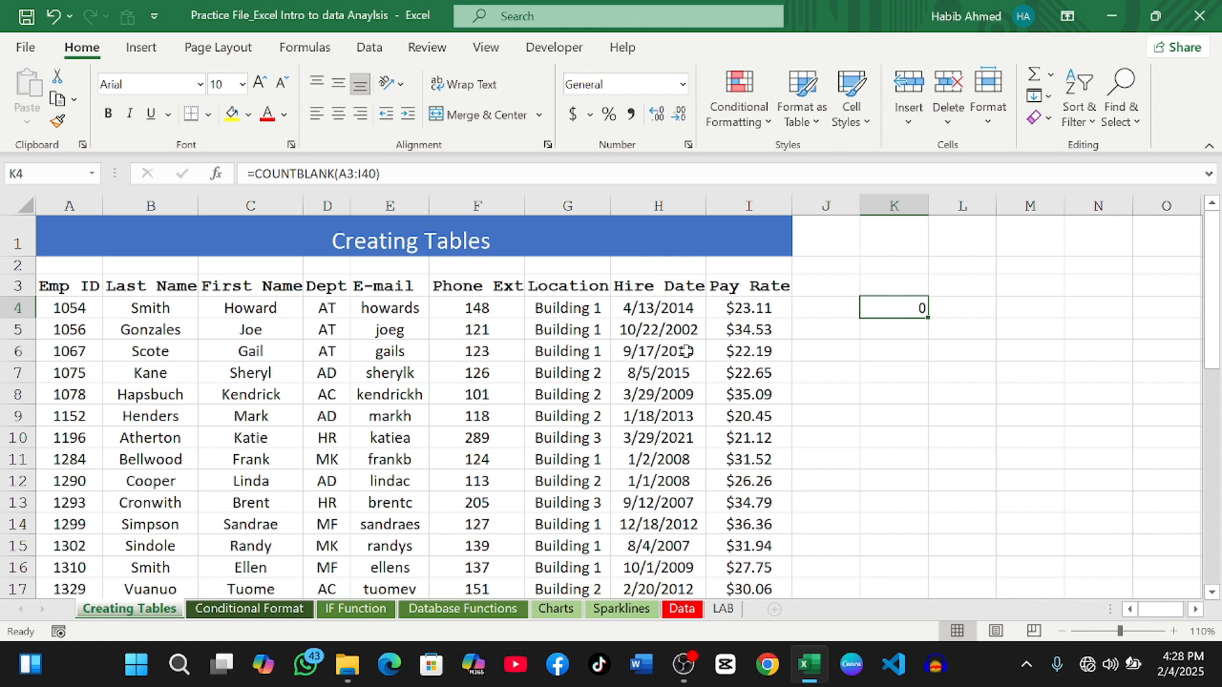
Clear the phone extension in cell F6 to test the blank-cell count
{"action": "left_click", "coordinate": [469, 349]}
{"action": "key", "text": "BackSpace"}
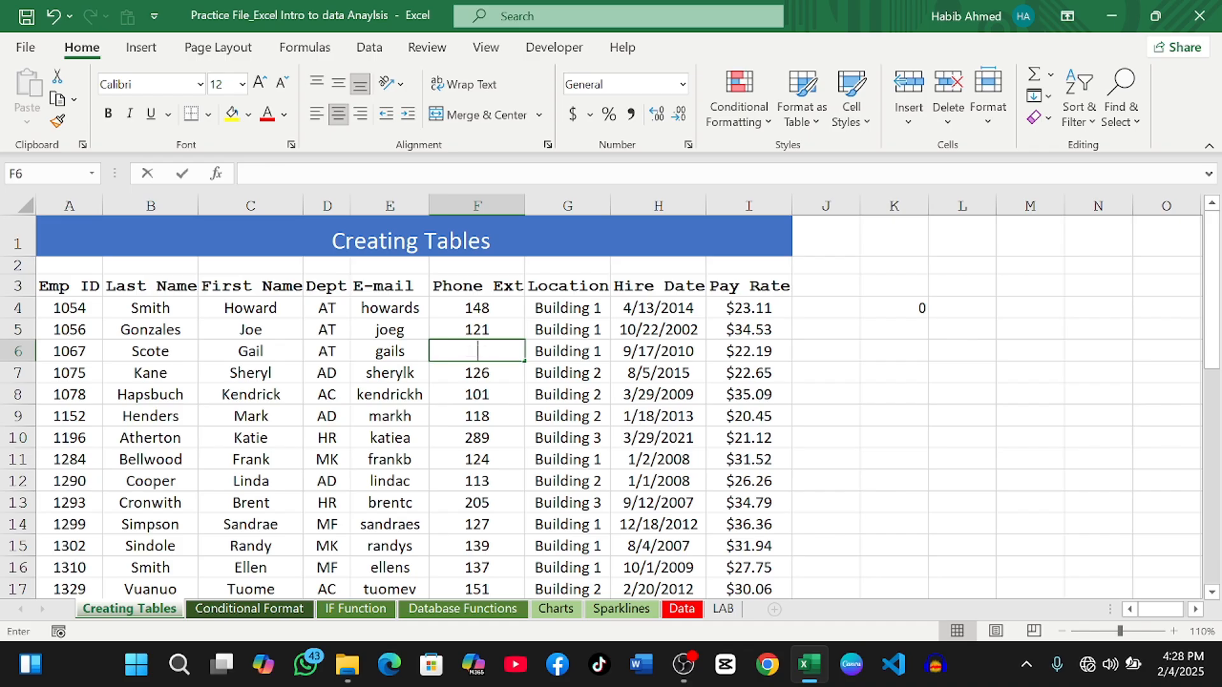
{"action": "left_click", "coordinate": [476, 372]}
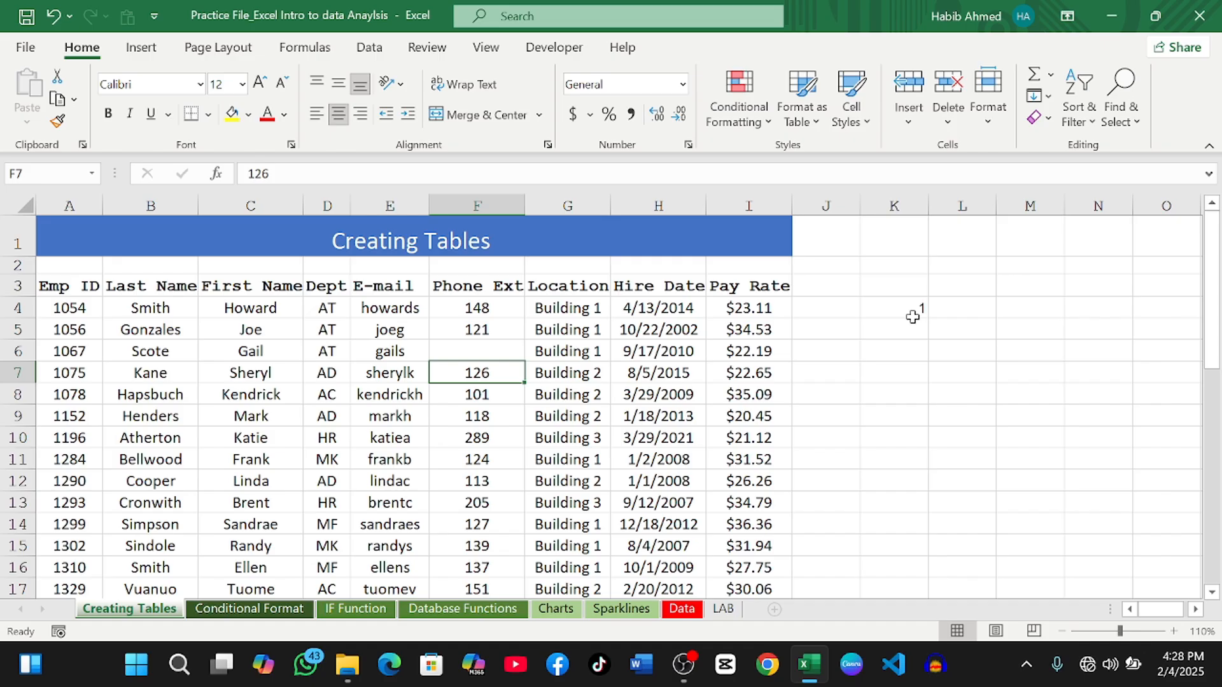
Clear the phone extensions in cells F7 and F10 to test the blank-cell count further
{"action": "key", "text": "Delete"}
{"action": "left_click", "coordinate": [482, 399]}
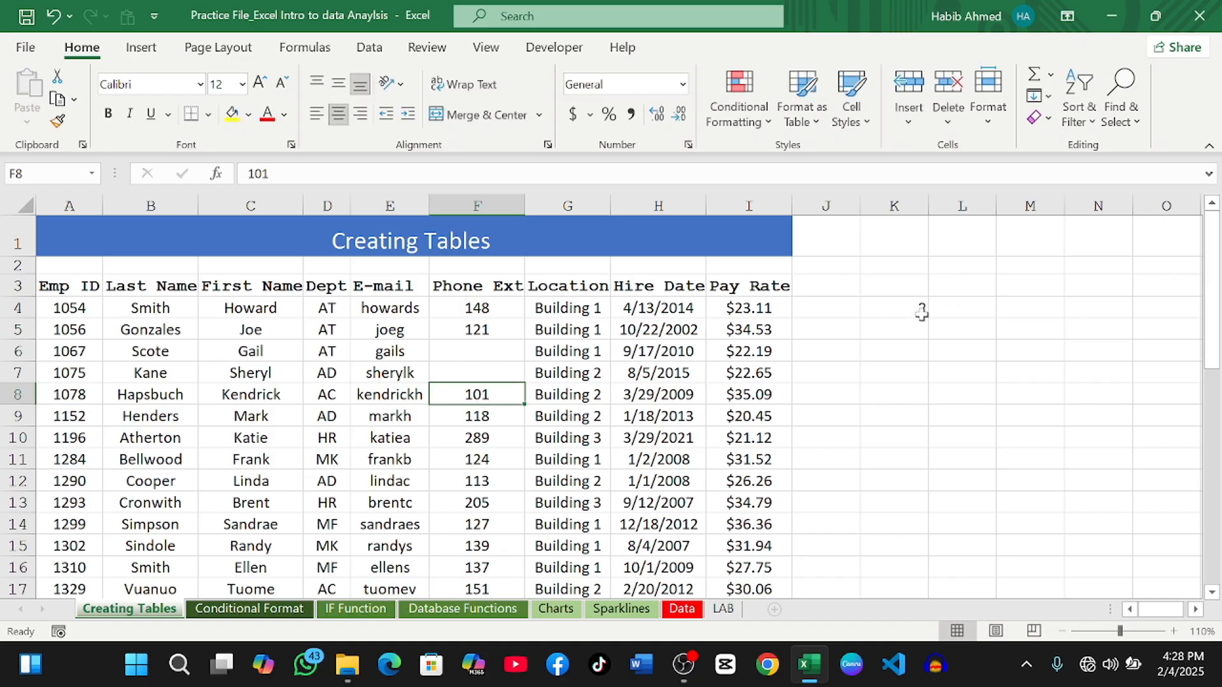
{"action": "left_click", "coordinate": [495, 440]}
{"action": "key", "text": "Delete"}
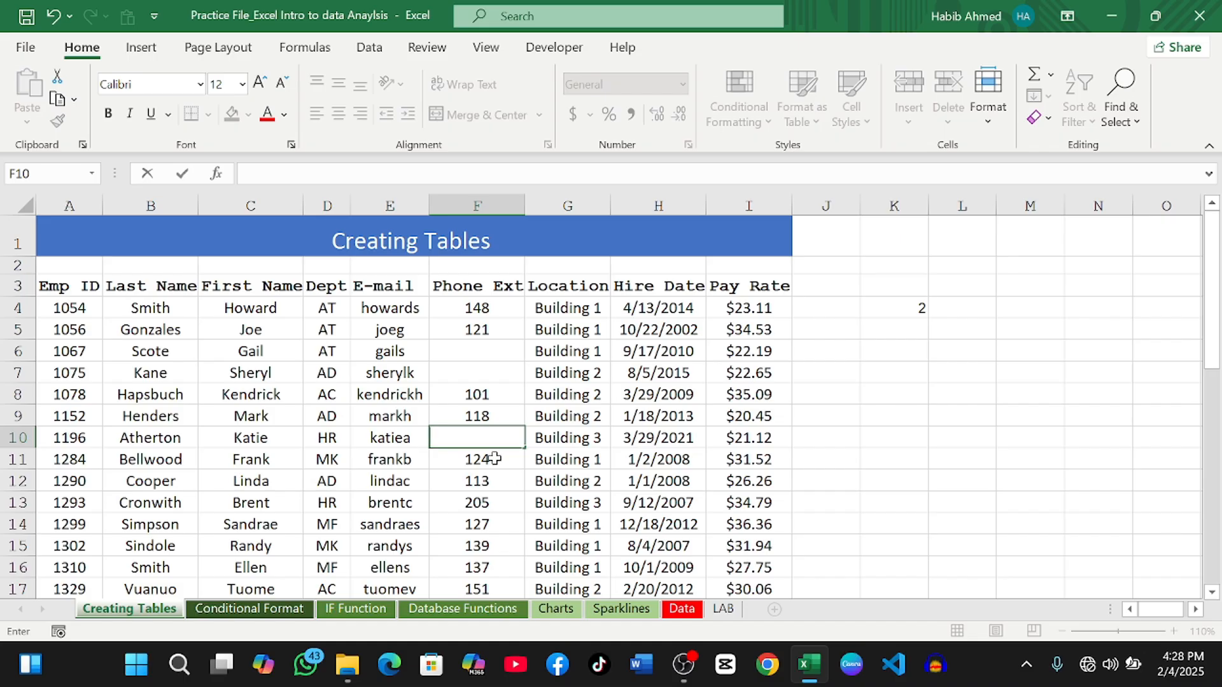
{"action": "left_click", "coordinate": [495, 459]}
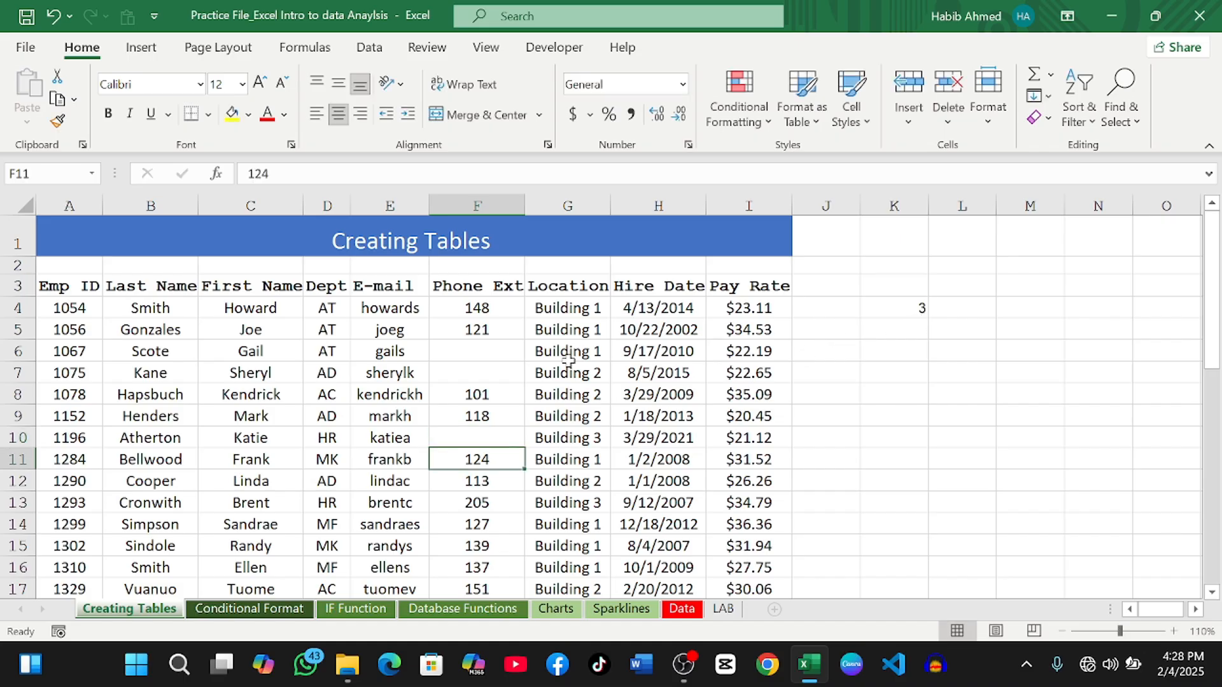
Undo the three phone extension deletions in cells F10, F7 and F6
{"action": "left_click", "coordinate": [55, 17]}
{"action": "left_click", "coordinate": [55, 18]}
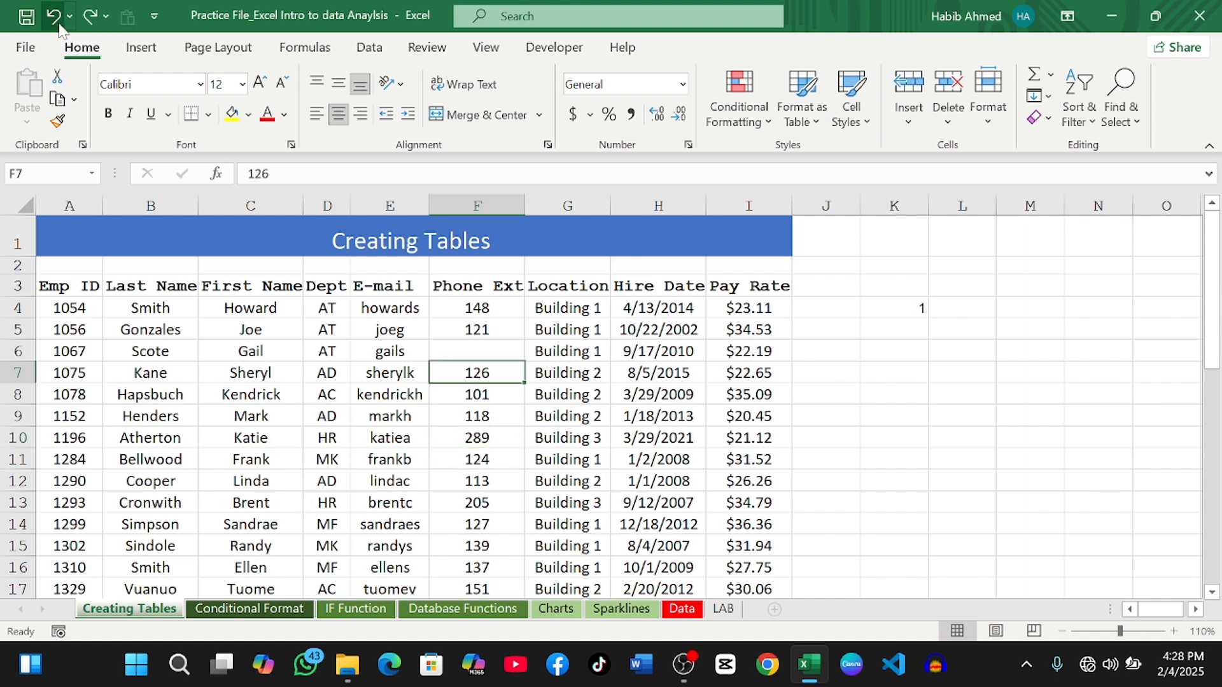
{"action": "left_click", "coordinate": [54, 17]}
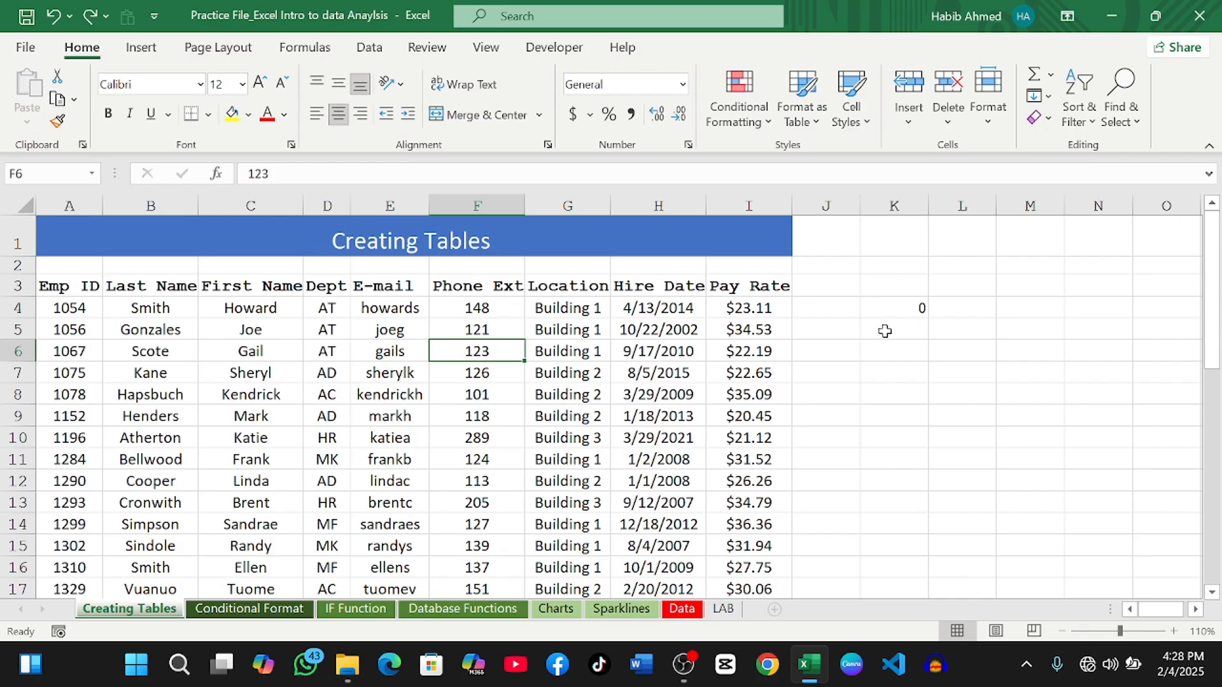
{"action": "left_click", "coordinate": [891, 312]}
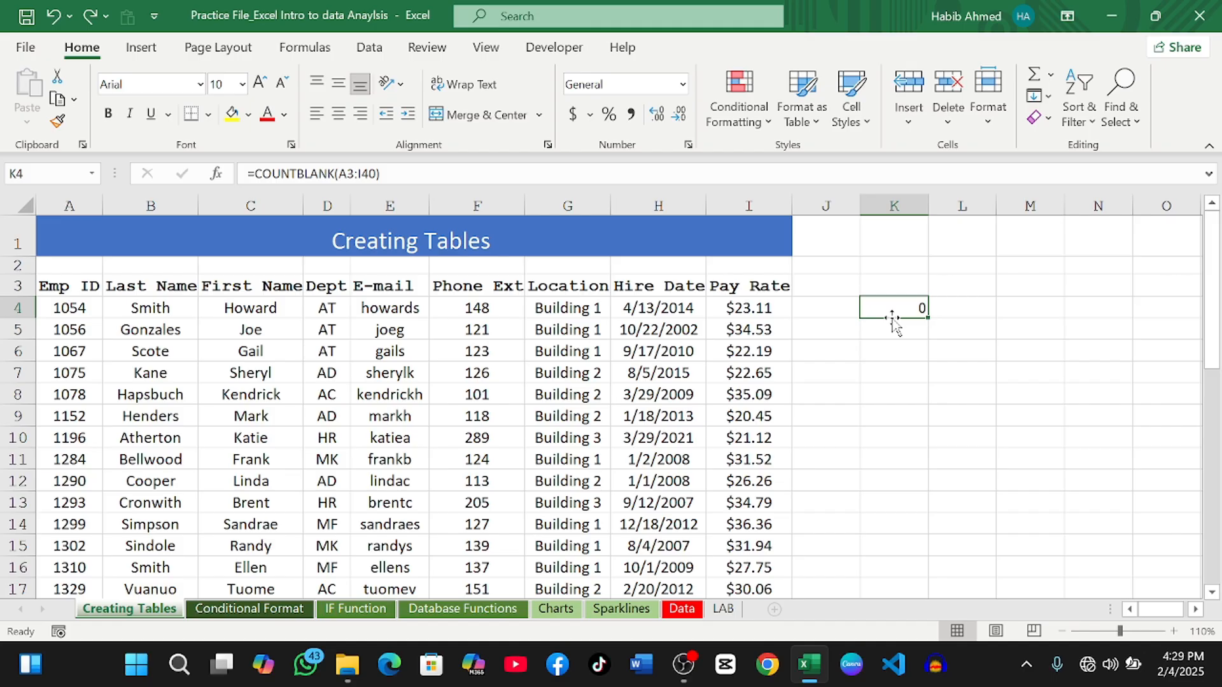
{"action": "key", "text": "BackSpace"}
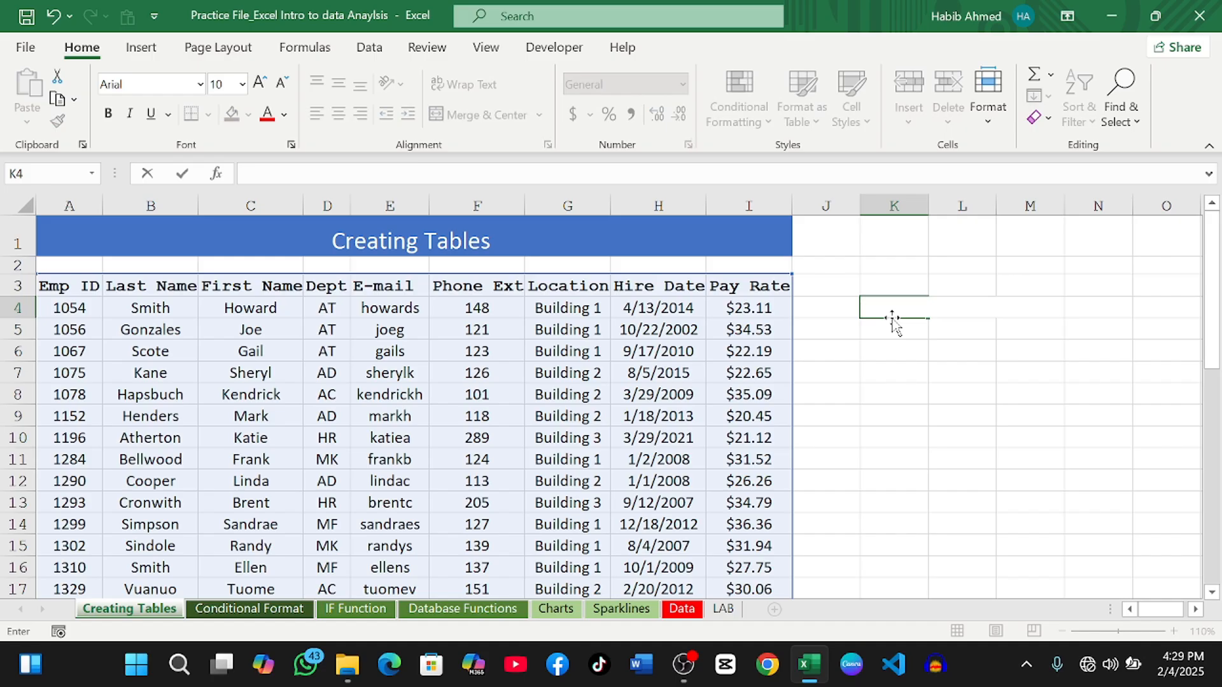
{"action": "left_click", "coordinate": [51, 20]}
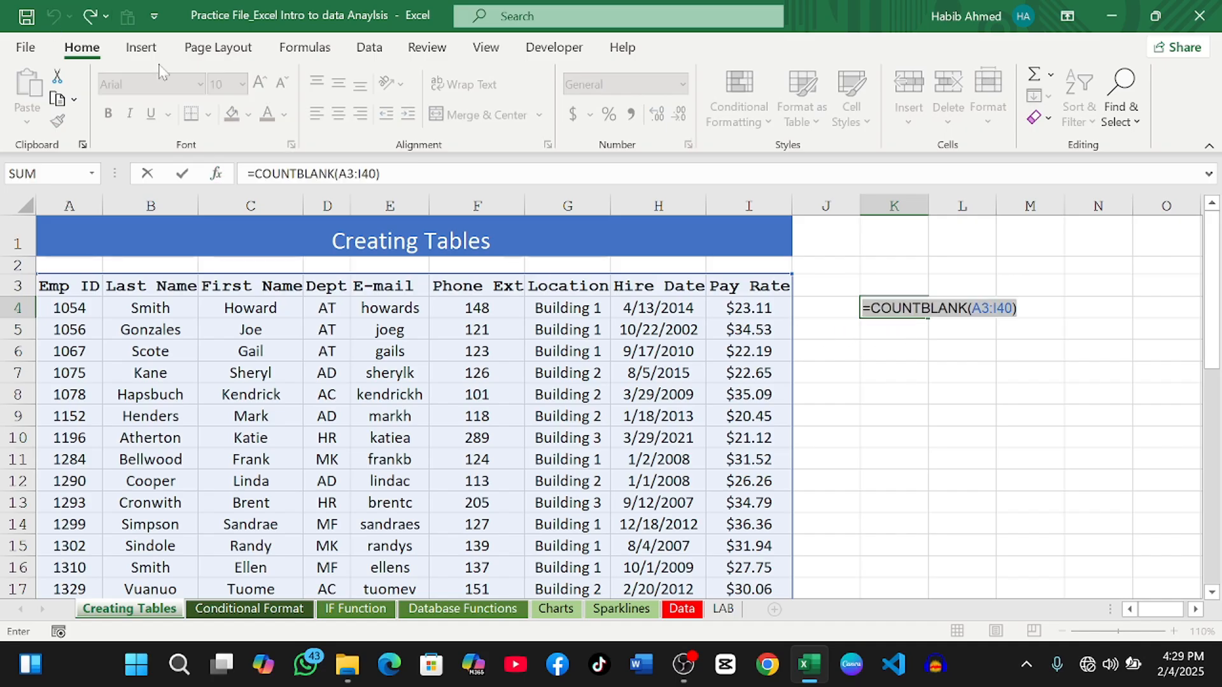
{"action": "key", "text": "Return"}
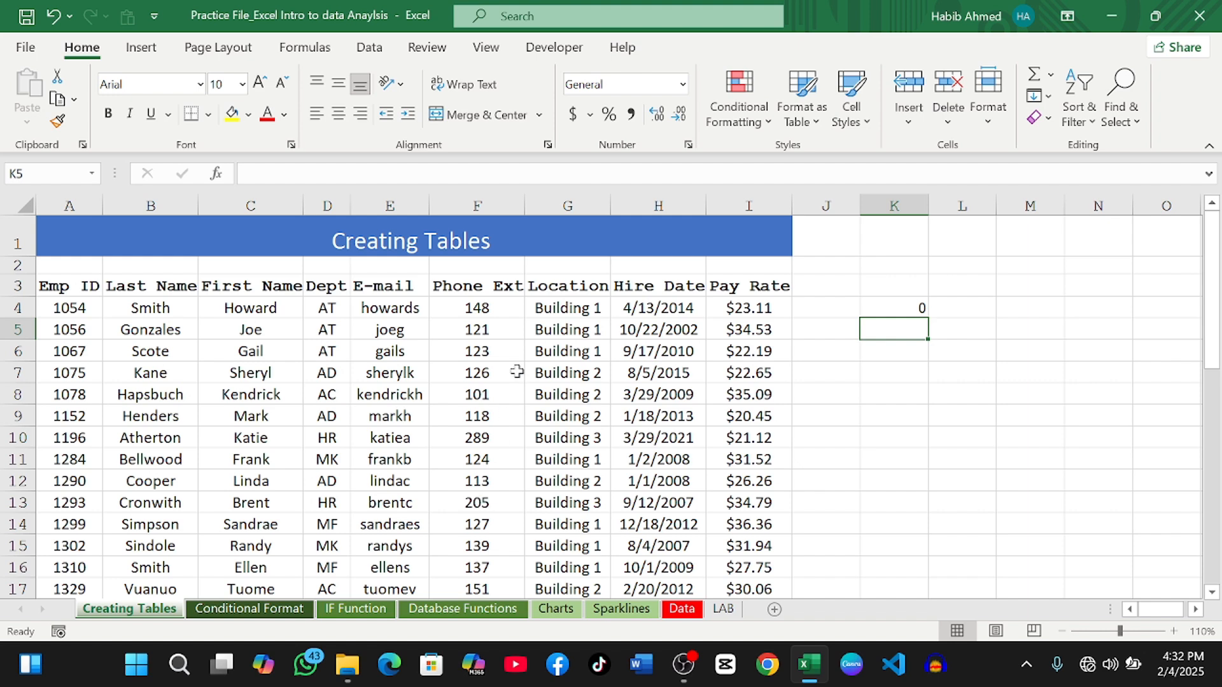
Check the number formats of the employee list columns, comparing the general, Hire Date and Pay Rate cells
{"action": "left_click", "coordinate": [666, 308]}
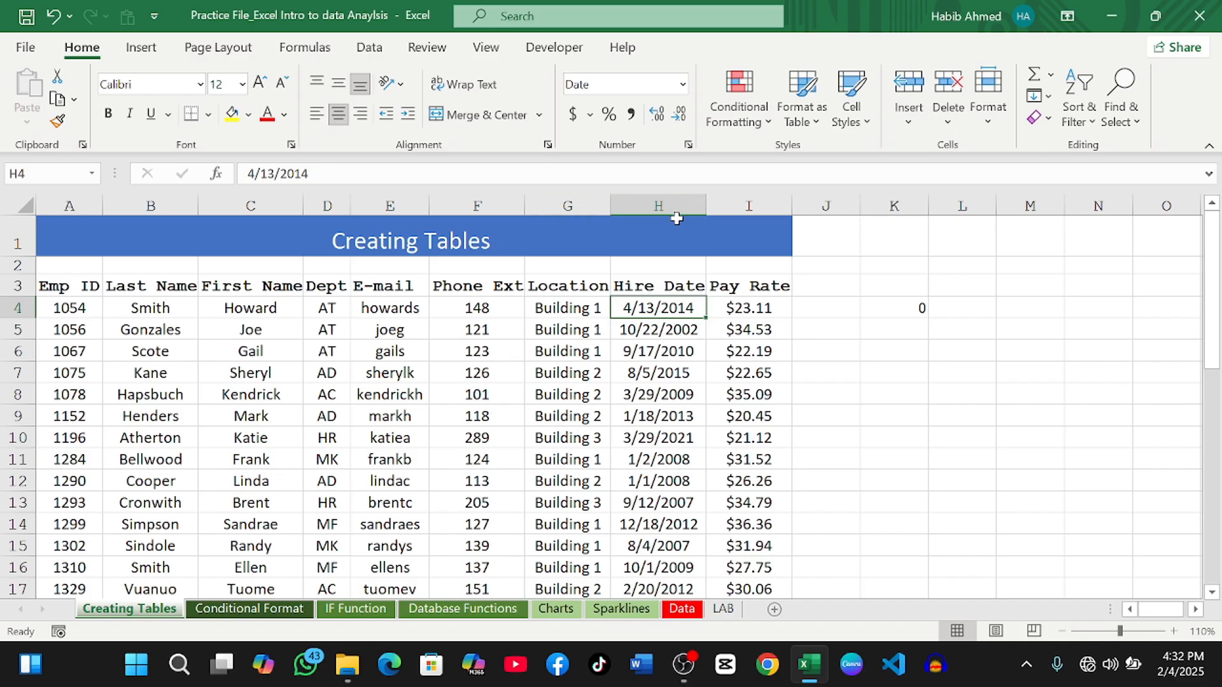
{"action": "left_click", "coordinate": [568, 312]}
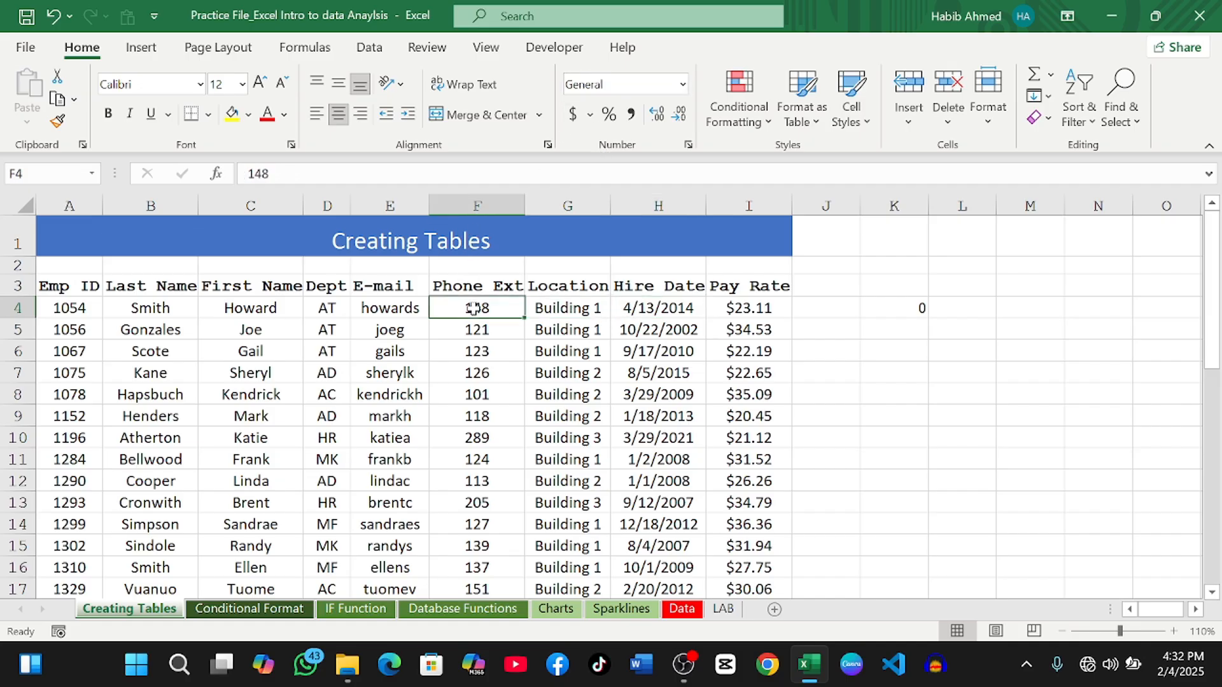
{"action": "left_click", "coordinate": [381, 310]}
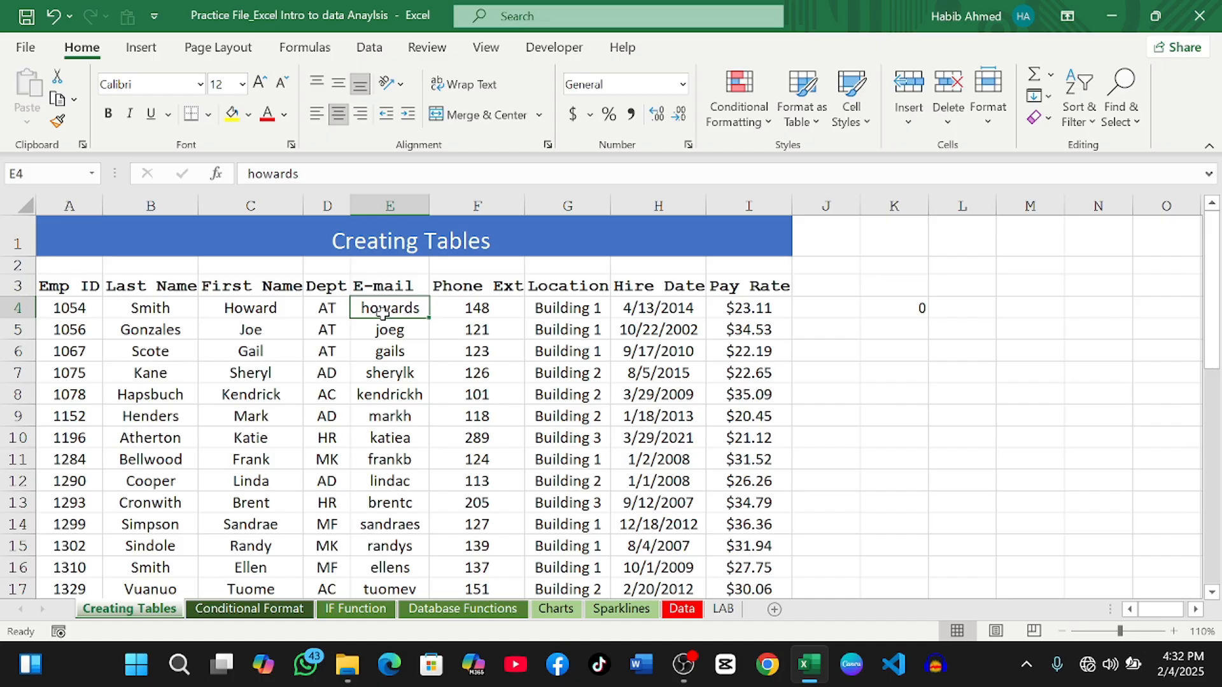
{"action": "left_click", "coordinate": [327, 310]}
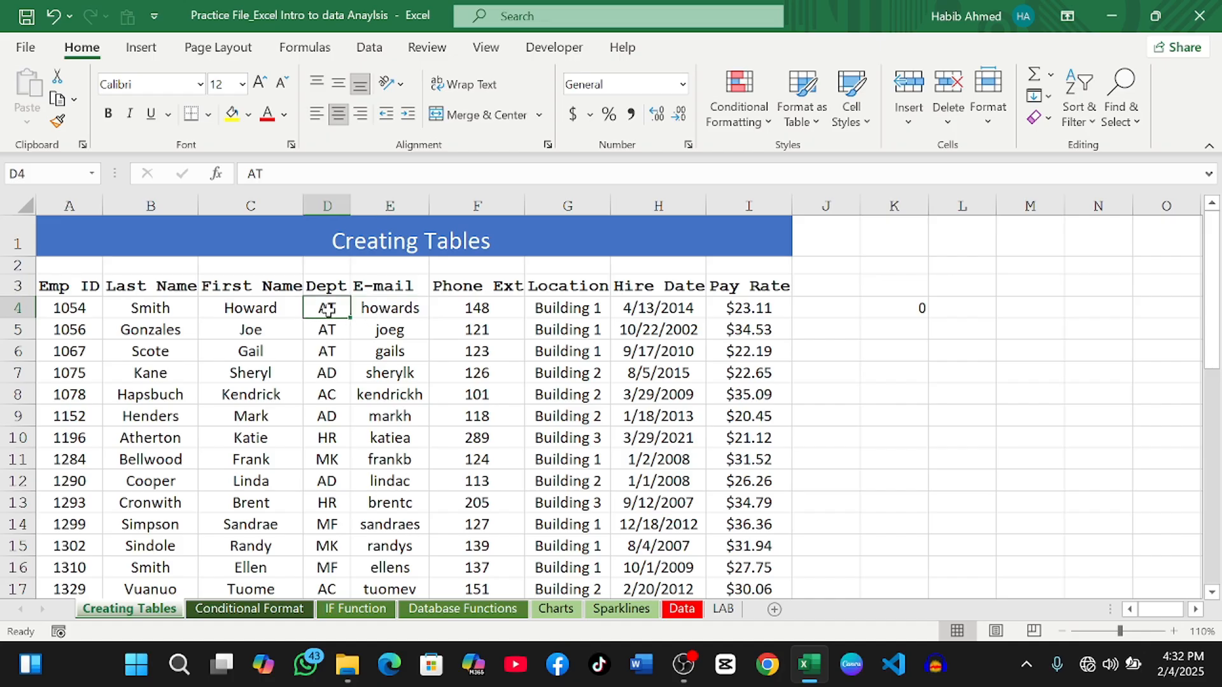
{"action": "left_click", "coordinate": [276, 311]}
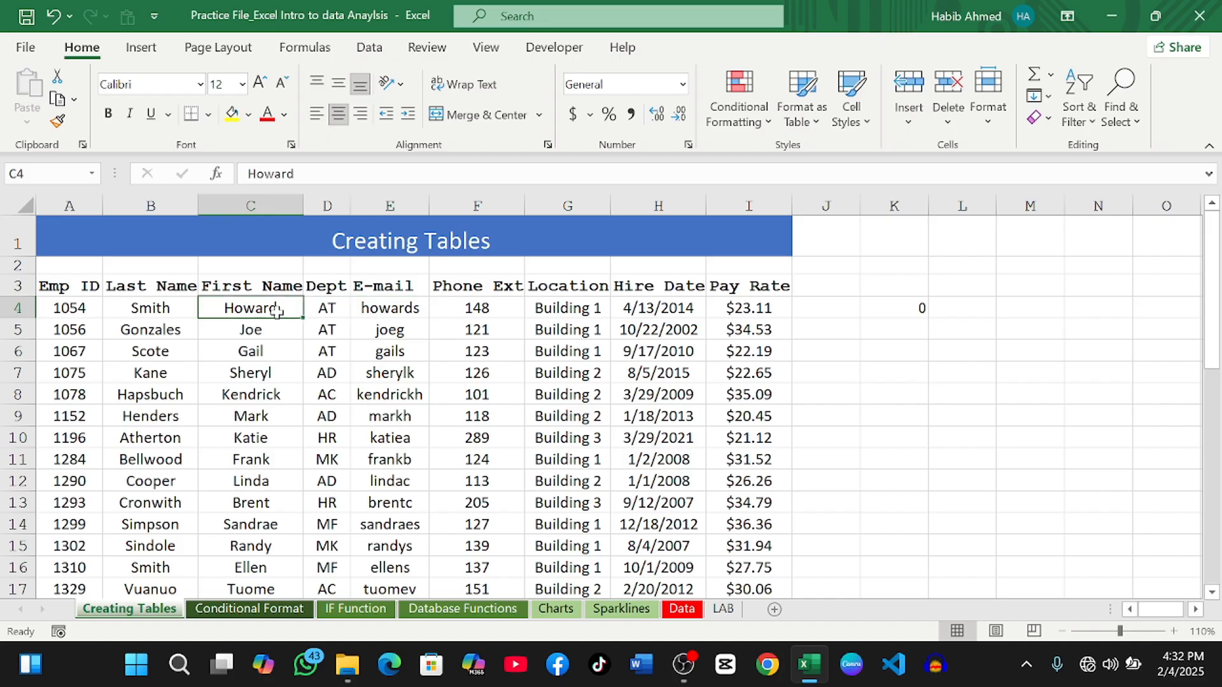
{"action": "left_click", "coordinate": [171, 310]}
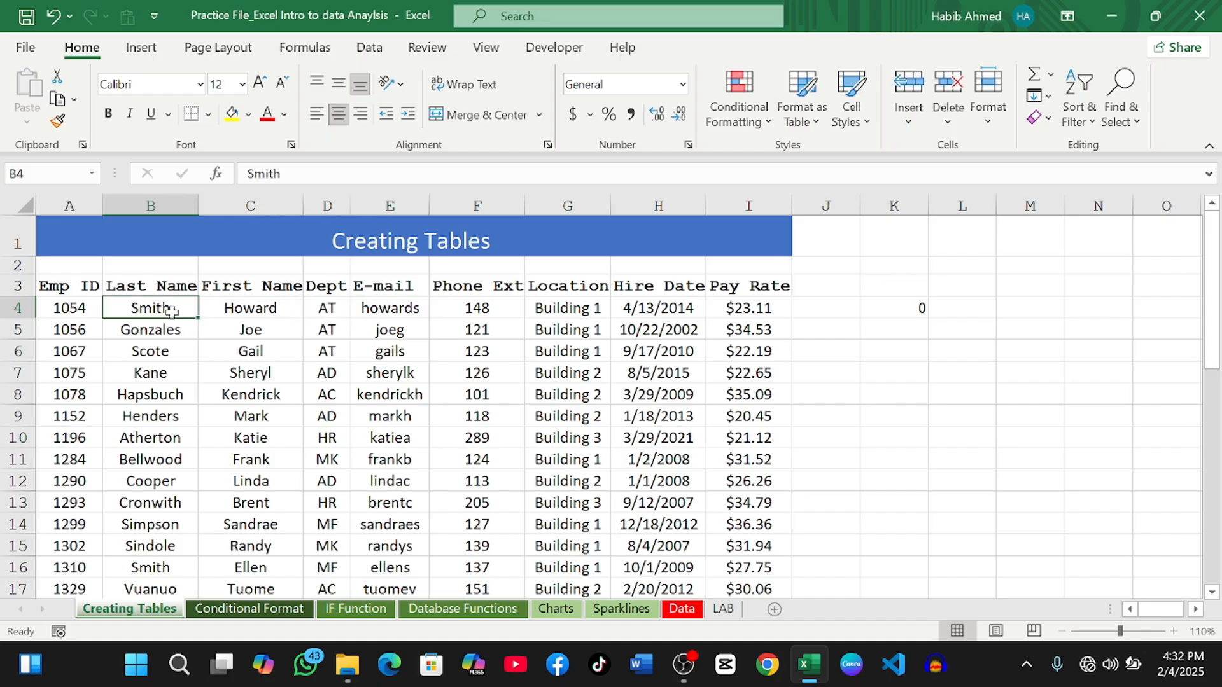
{"action": "left_click", "coordinate": [80, 308]}
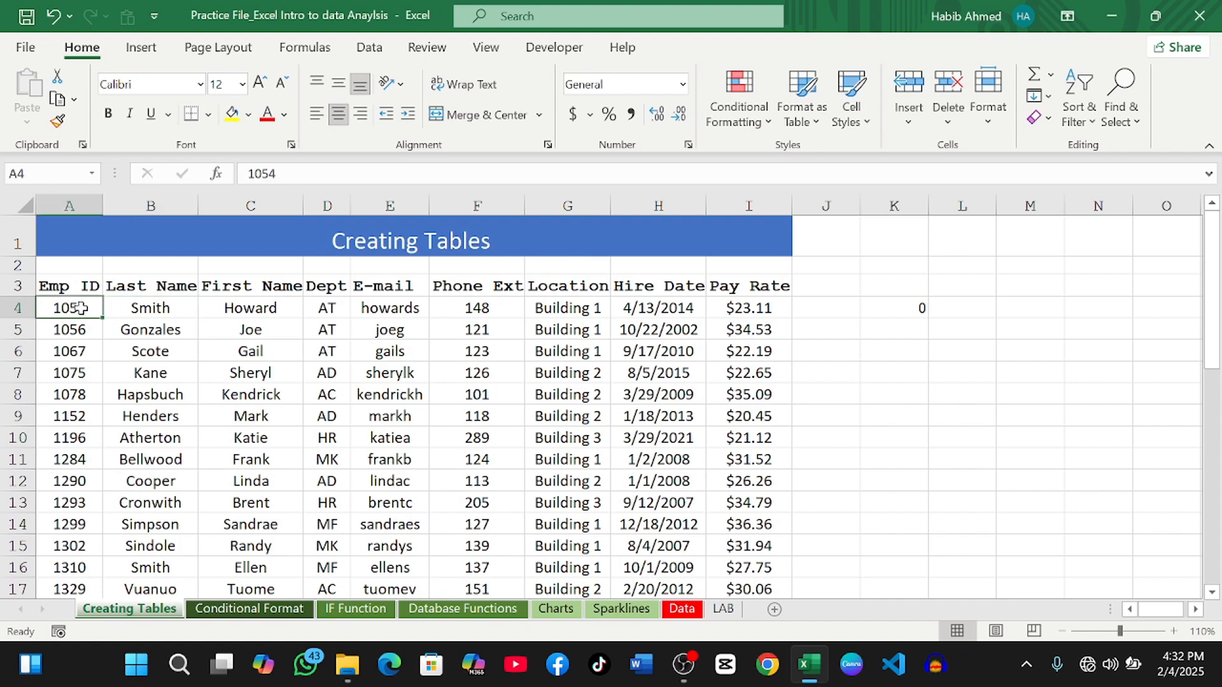
{"action": "left_click", "coordinate": [668, 315]}
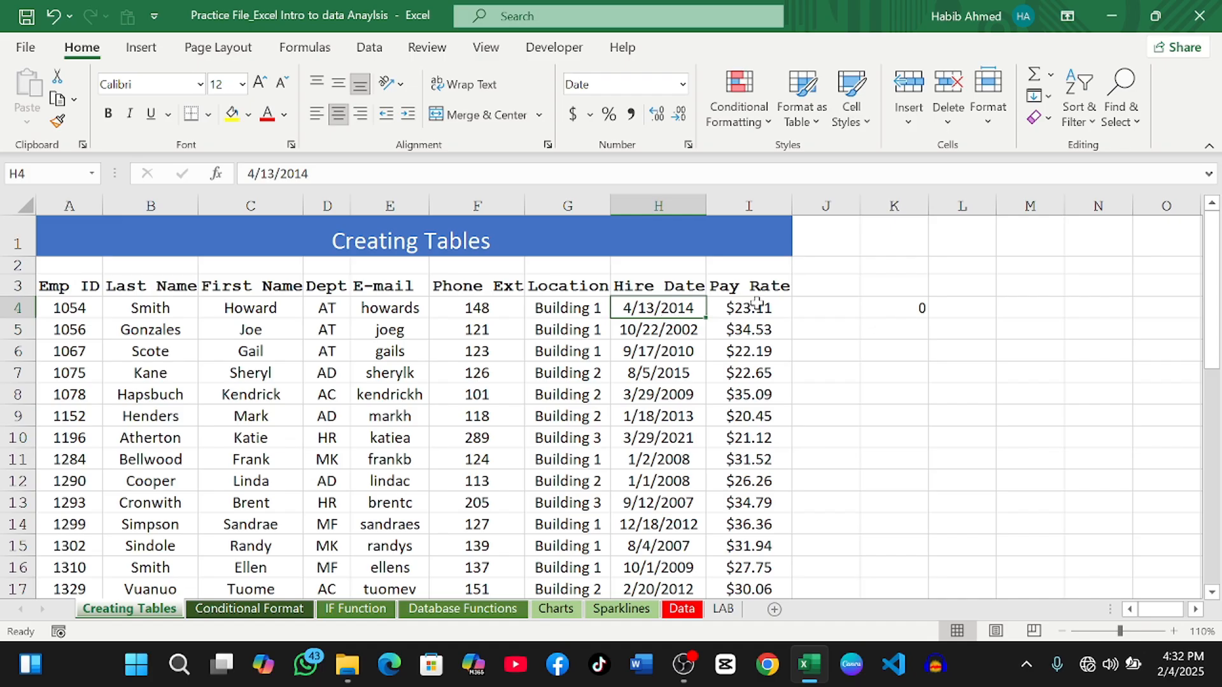
{"action": "left_click", "coordinate": [757, 302]}
{"action": "left_click_drag", "start_coordinate": [757, 303], "coordinate": [670, 222]}
{"action": "left_click", "coordinate": [742, 354]}
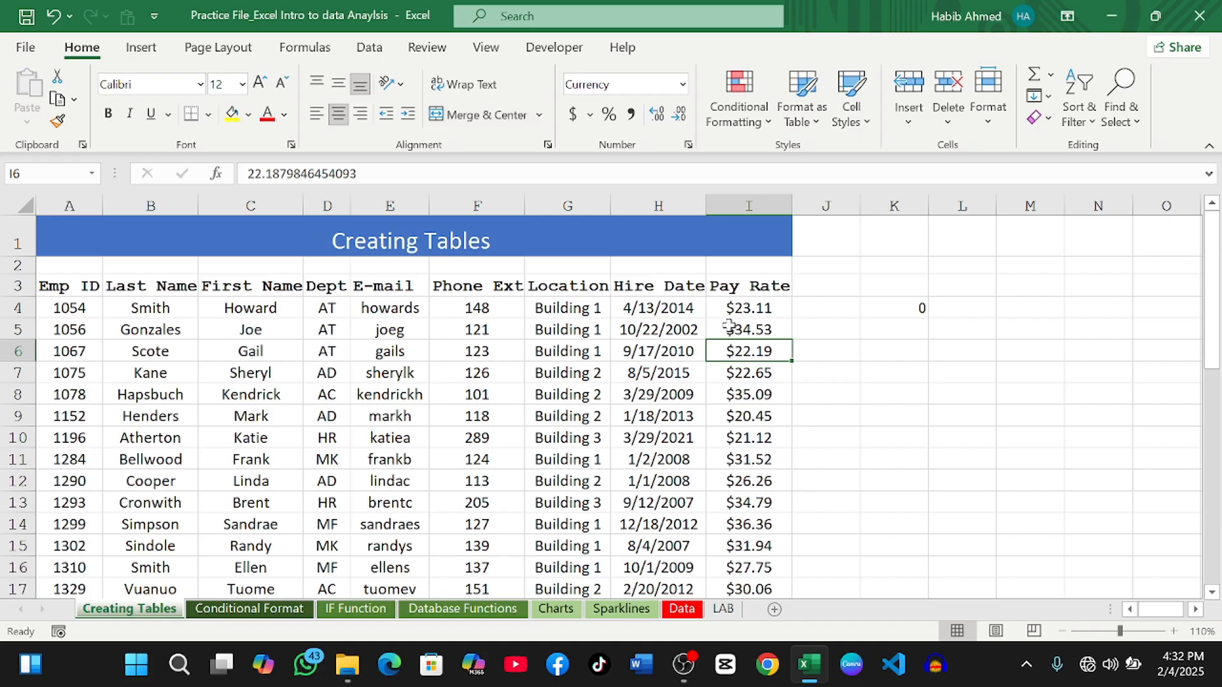
{"action": "left_click", "coordinate": [733, 306]}
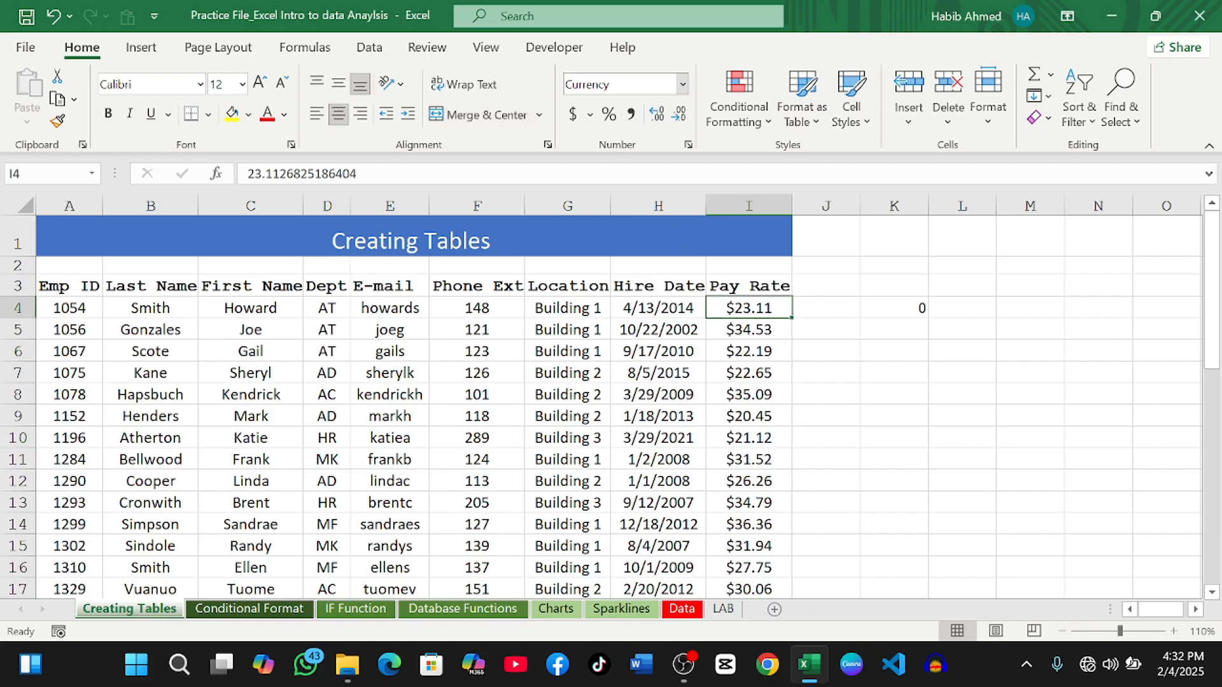
{"action": "left_click", "coordinate": [656, 310]}
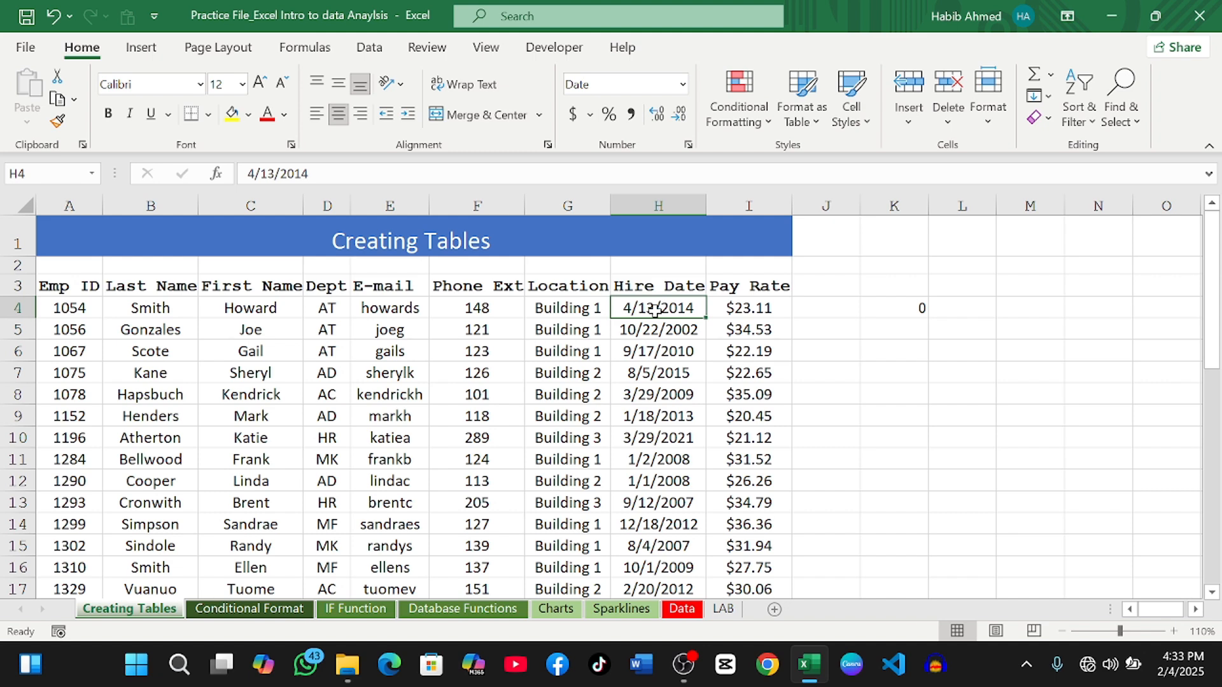
{"action": "left_click", "coordinate": [534, 376]}
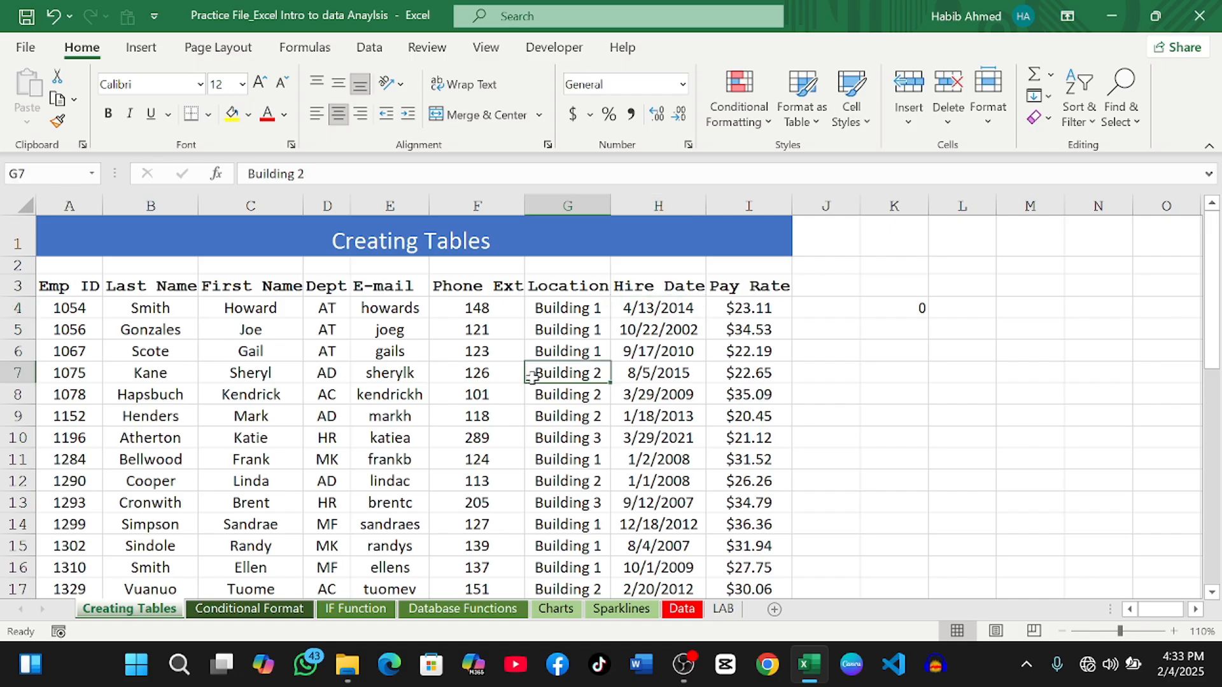
Enter the note CTRL+T in cell L6 beside the employee list
{"action": "left_click", "coordinate": [971, 354]}
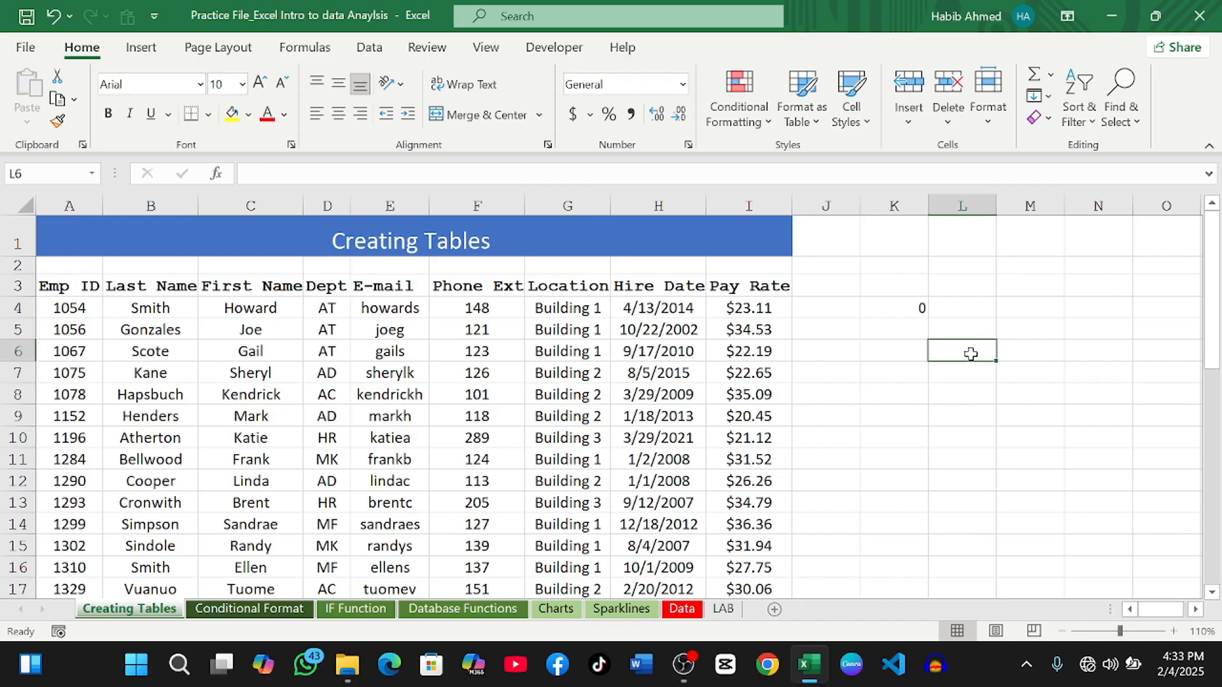
{"action": "type", "text": "C"}
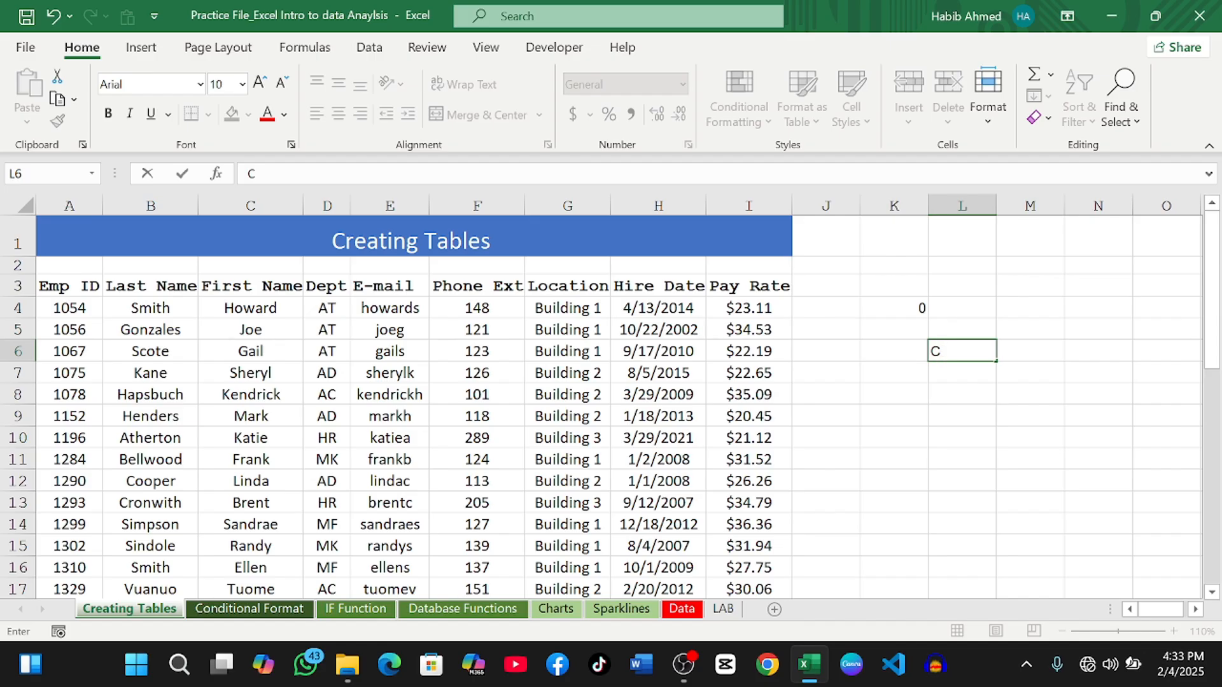
{"action": "type", "text": "TRL+T"}
{"action": "left_click", "coordinate": [410, 373]}
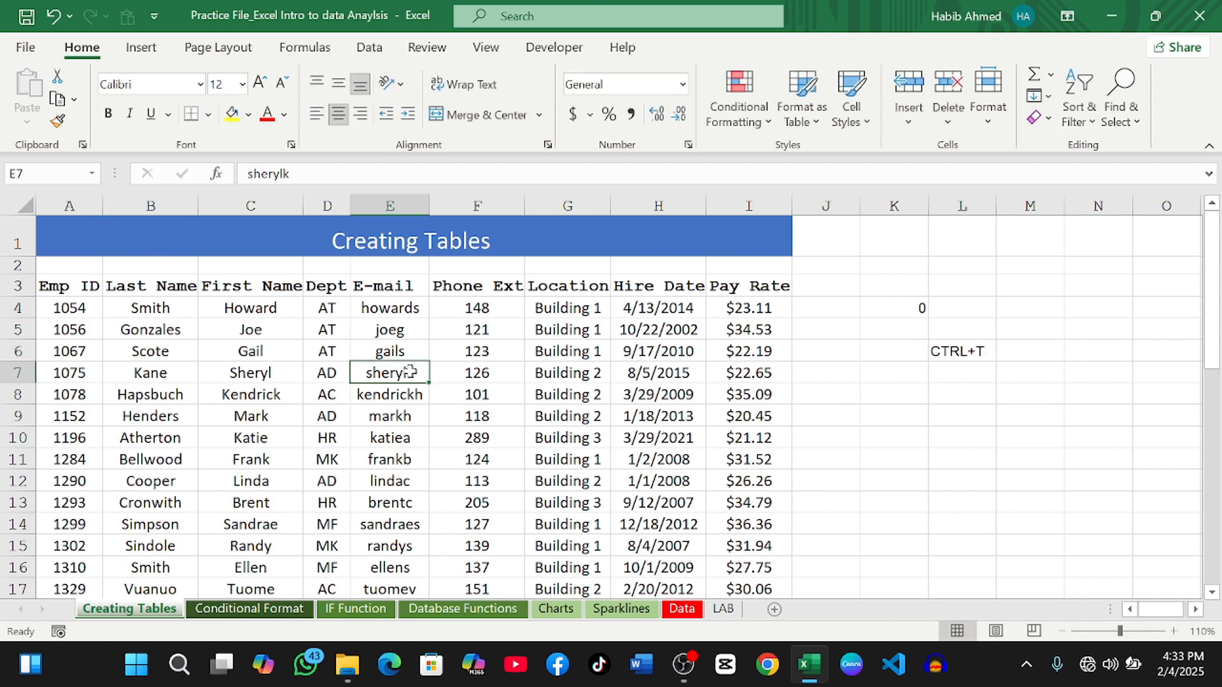
{"action": "type", "text": "t"}
{"action": "key", "text": "BackSpace"}
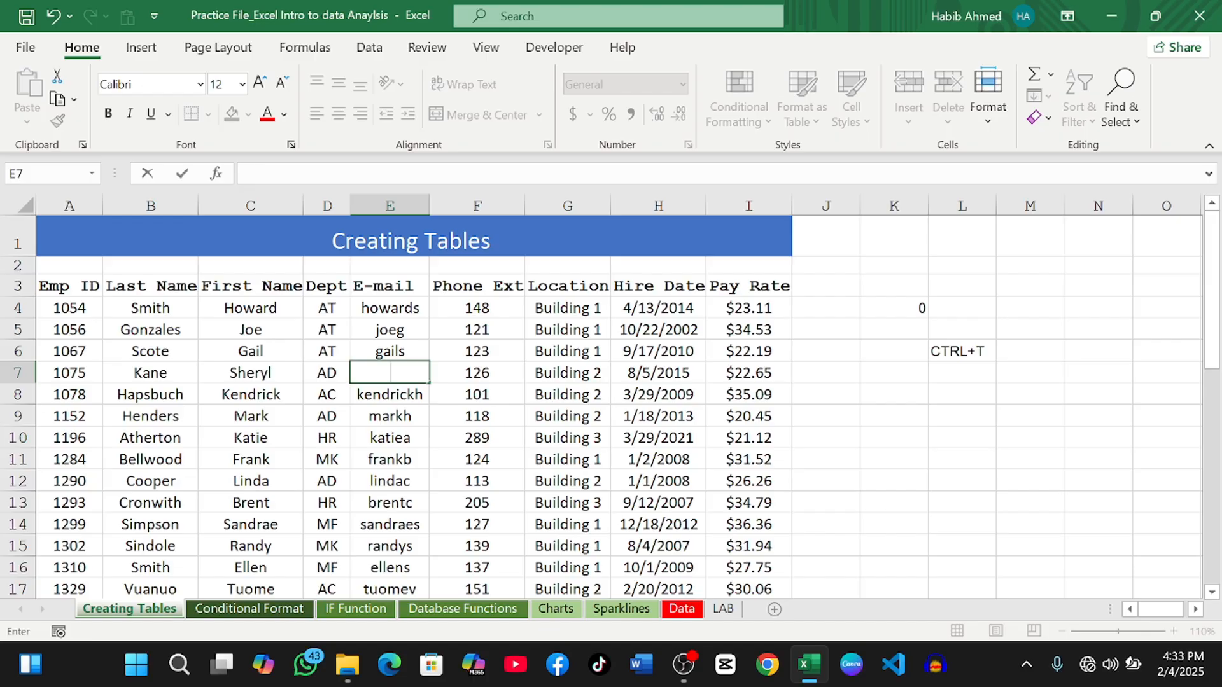
{"action": "left_click", "coordinate": [55, 16]}
Convert the employee list A3:I40 into a table with headers
{"action": "left_click", "coordinate": [411, 454]}
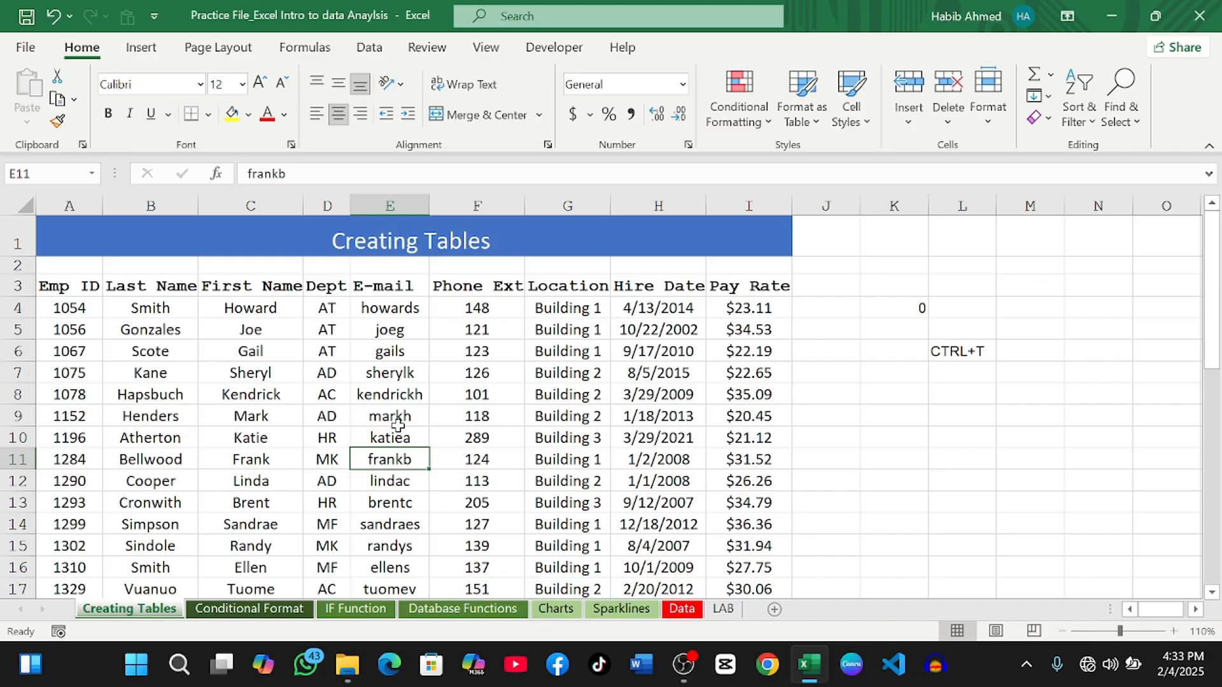
{"action": "key", "text": "ctrl+t"}
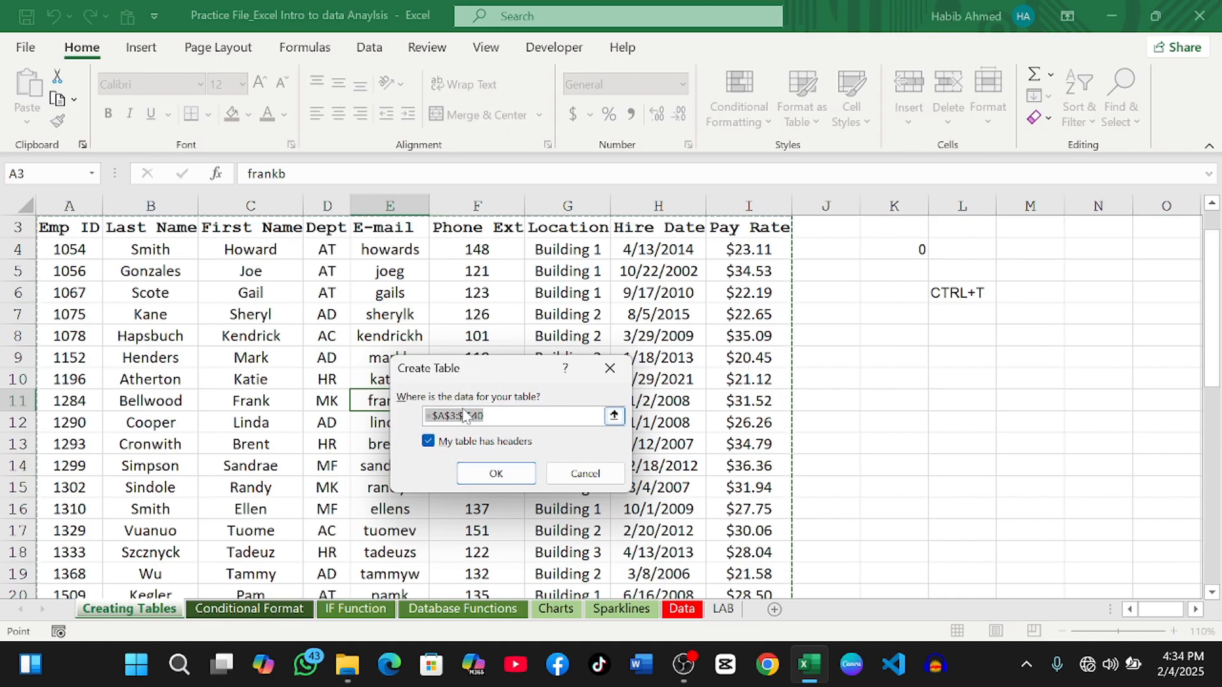
{"action": "left_click", "coordinate": [490, 473]}
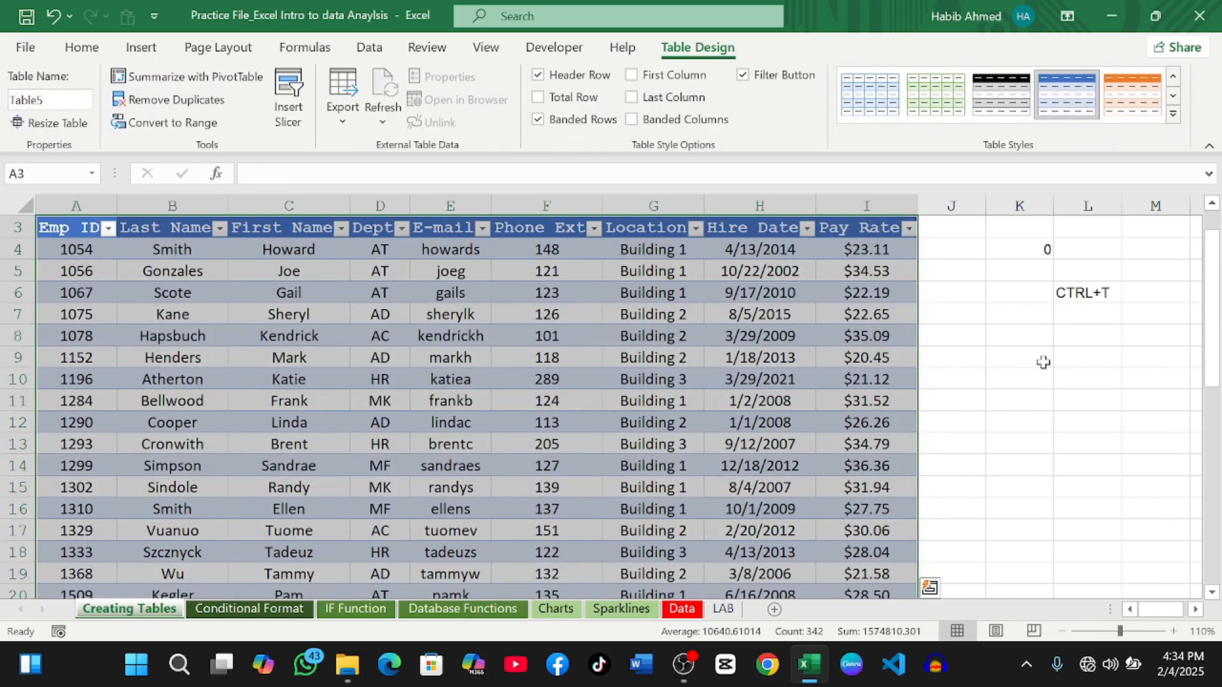
Enter the note "Home>style>Format as Table" in cell L7, below the CTRL+T note
{"action": "left_click", "coordinate": [1076, 317]}
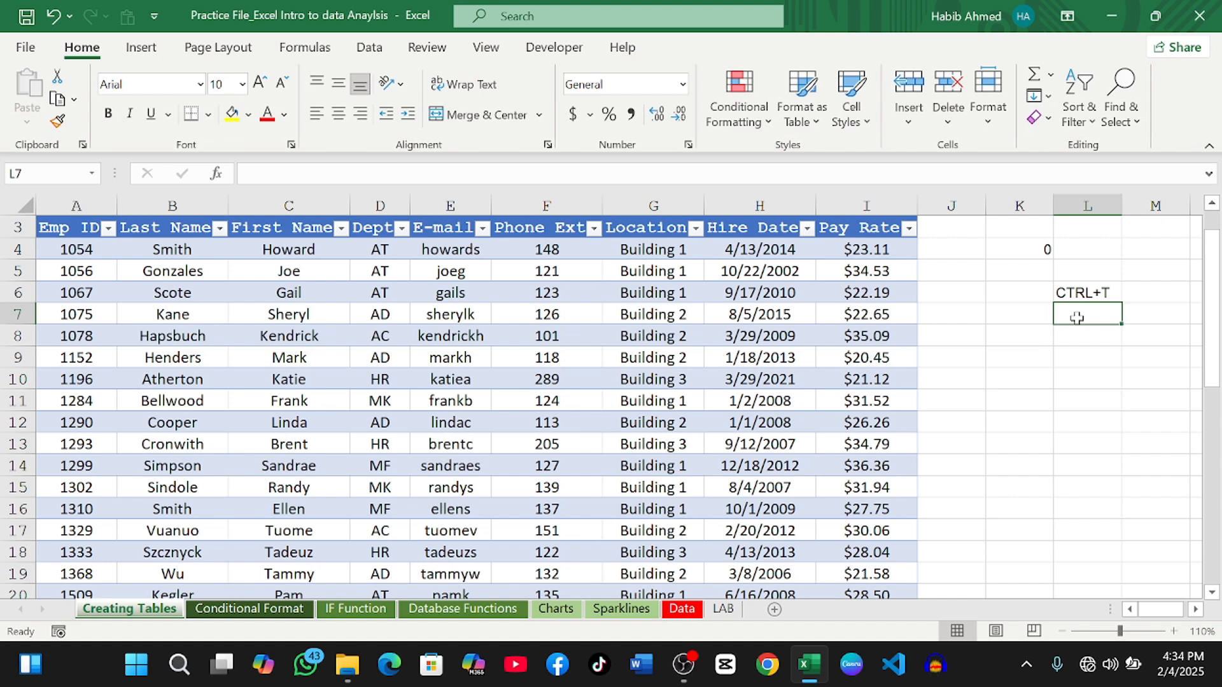
{"action": "type", "text": "HOME"}
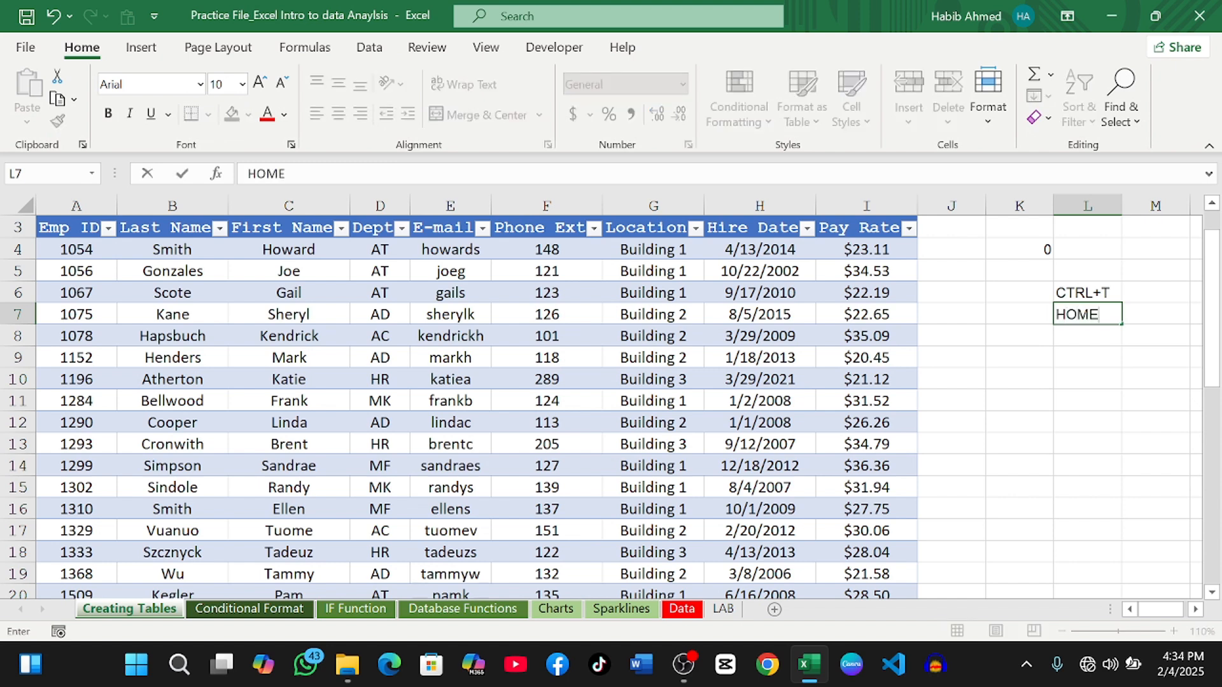
{"action": "key", "text": "BackSpace"}
{"action": "key", "text": "BackSpace"}
{"action": "key", "text": "BackSpace"}
{"action": "type", "text": "ome"}
{"action": "type", "text": "/"}
{"action": "key", "text": "BackSpace"}
{"action": "type", "text": ">st"}
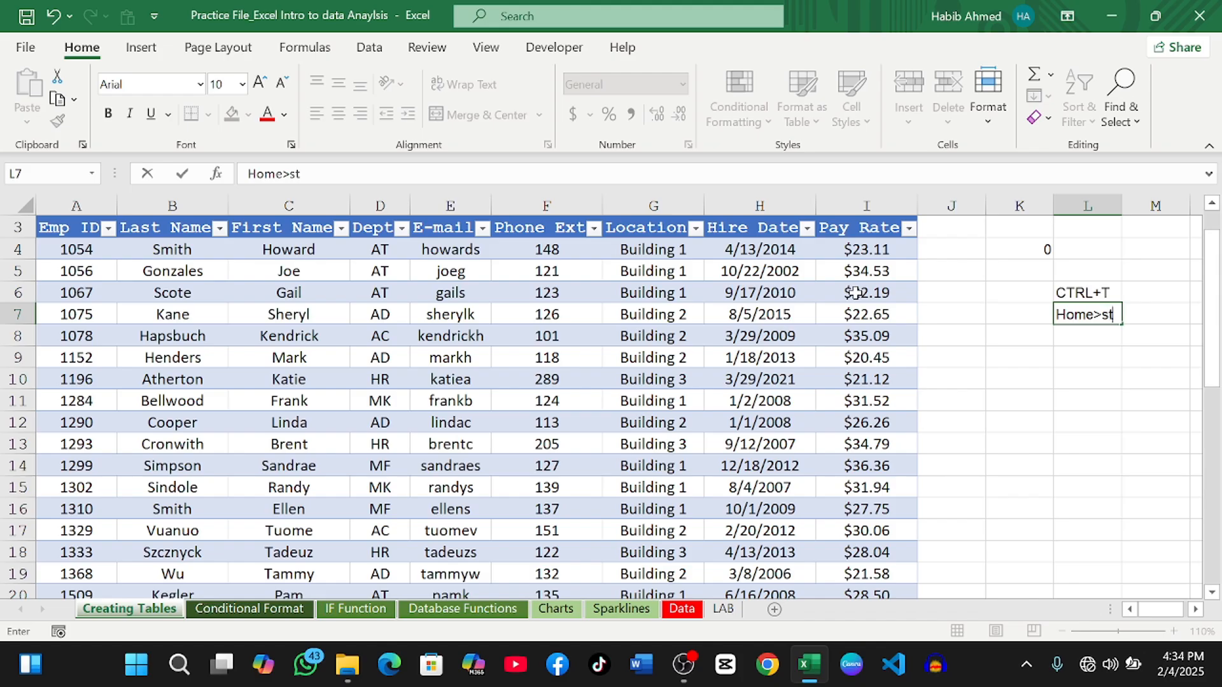
{"action": "type", "text": "yle>f"}
{"action": "key", "text": "BackSpace"}
{"action": "type", "text": "Format"}
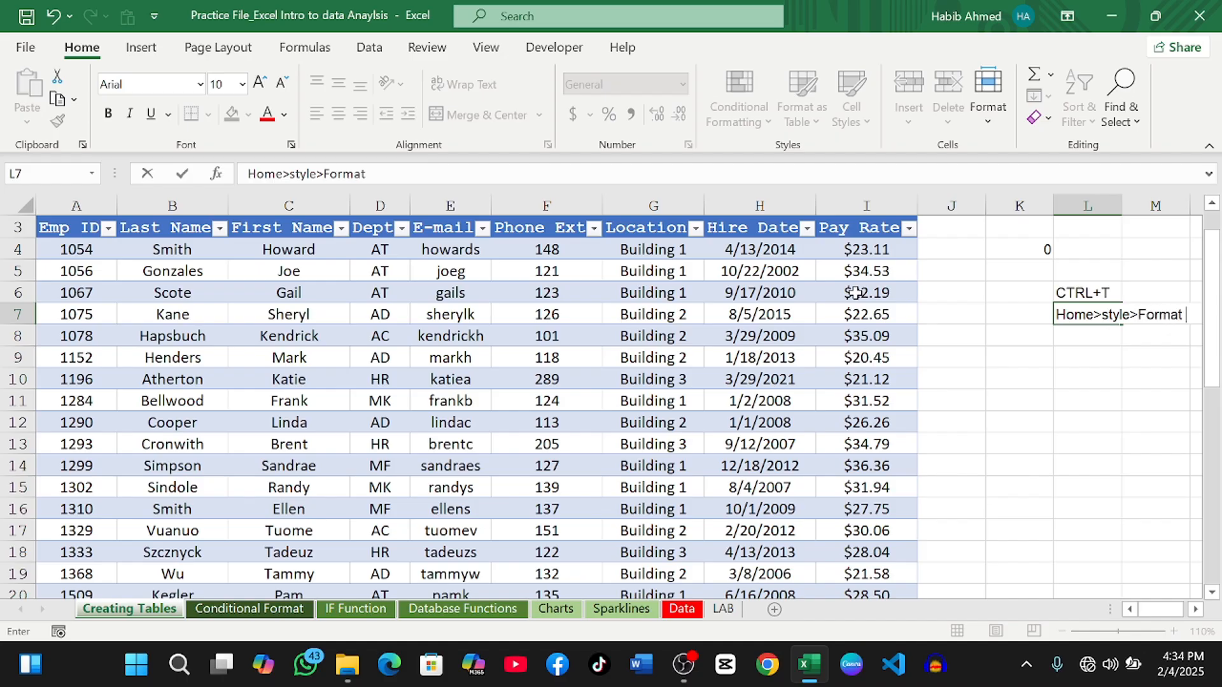
{"action": "type", "text": " as T"}
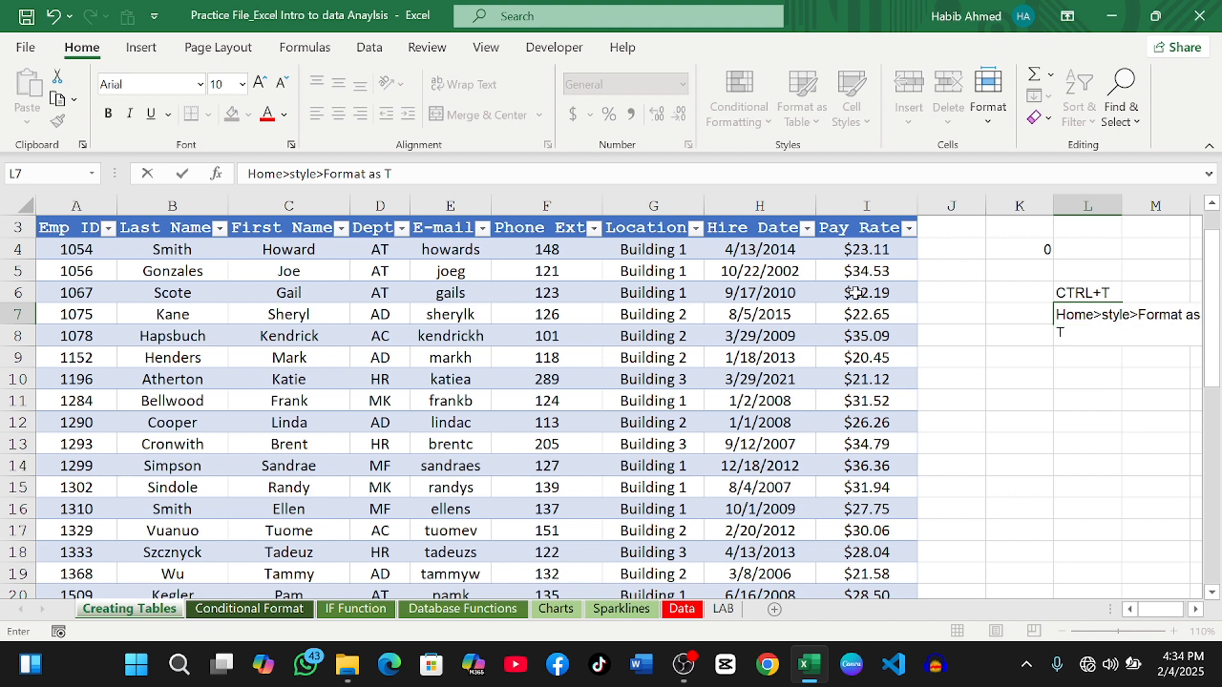
{"action": "type", "text": "able"}
{"action": "left_click", "coordinate": [582, 371]}
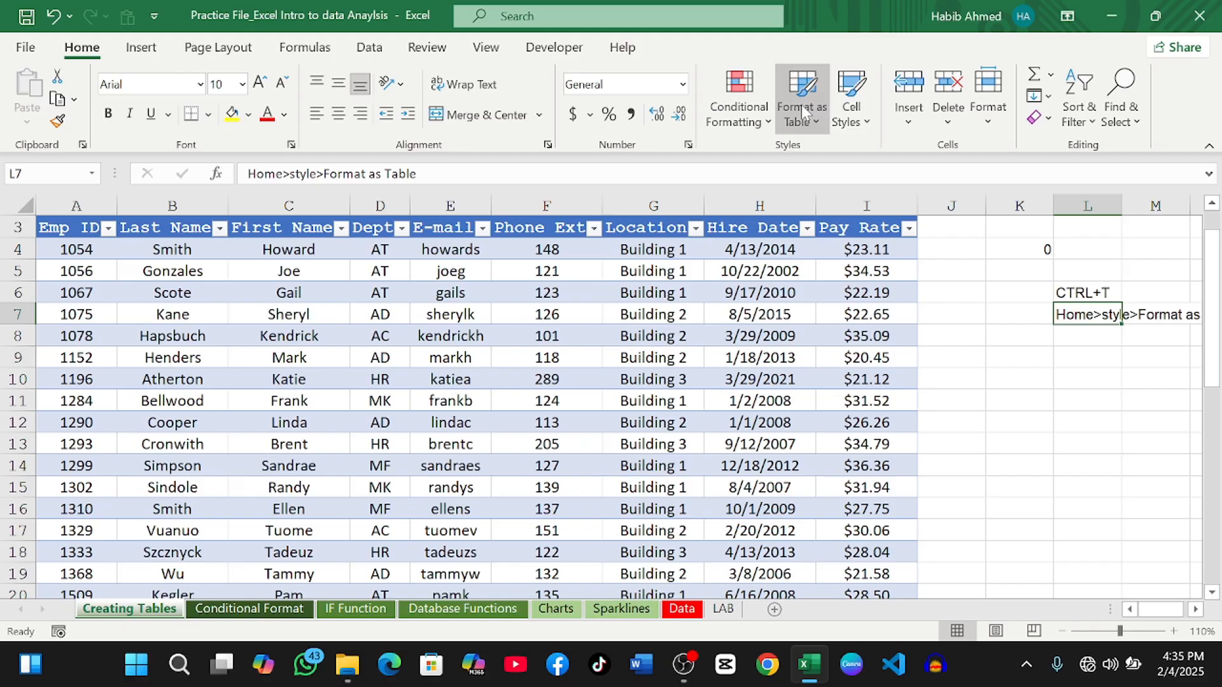
Try formatting the notes in L6:L7 as a table with headers in a blue Medium style, and undo it
{"action": "left_click", "coordinate": [802, 105]}
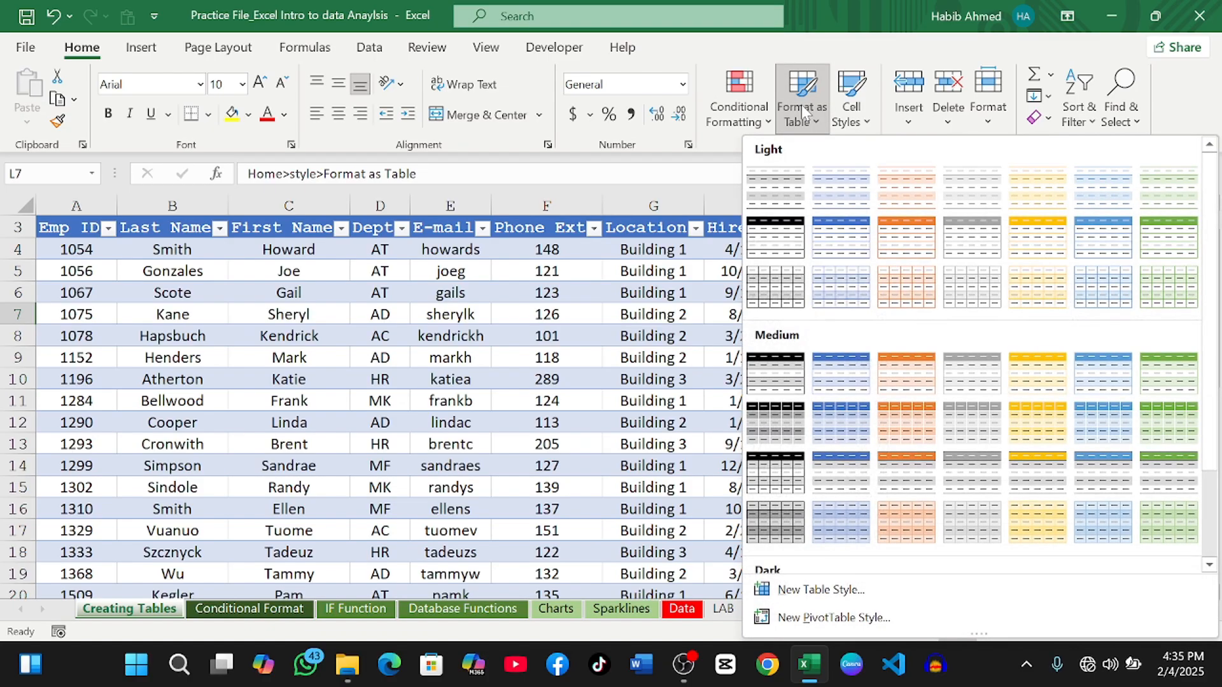
{"action": "left_click", "coordinate": [819, 380]}
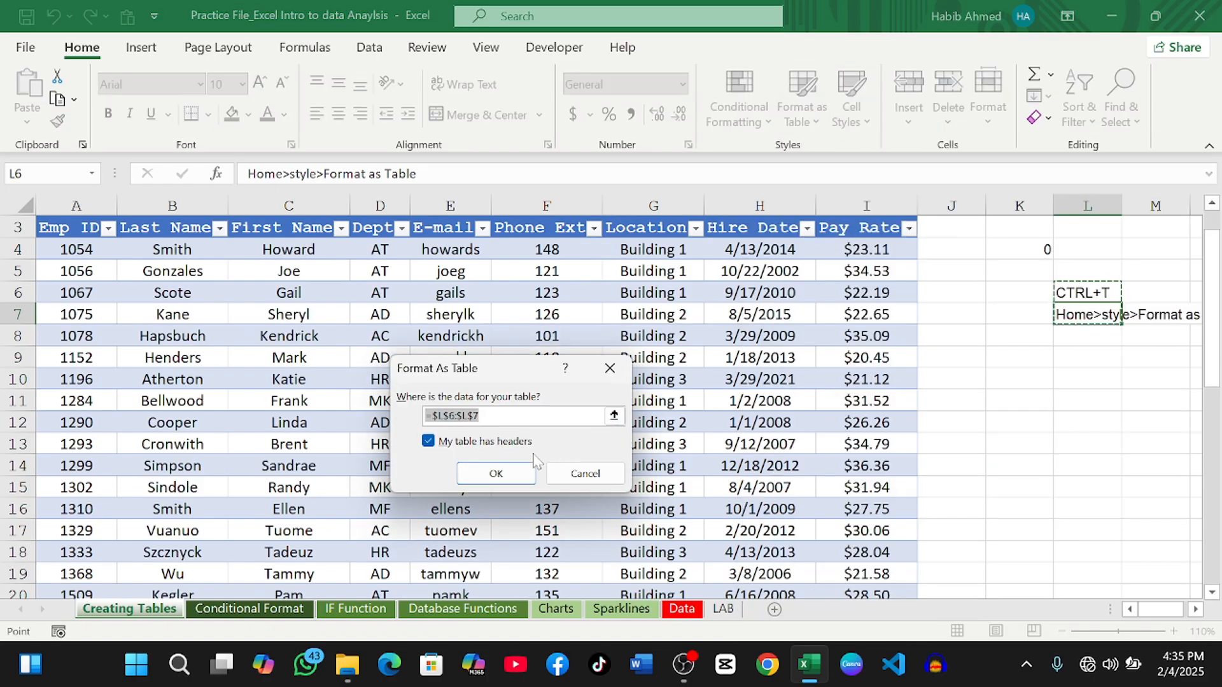
{"action": "left_click", "coordinate": [509, 473]}
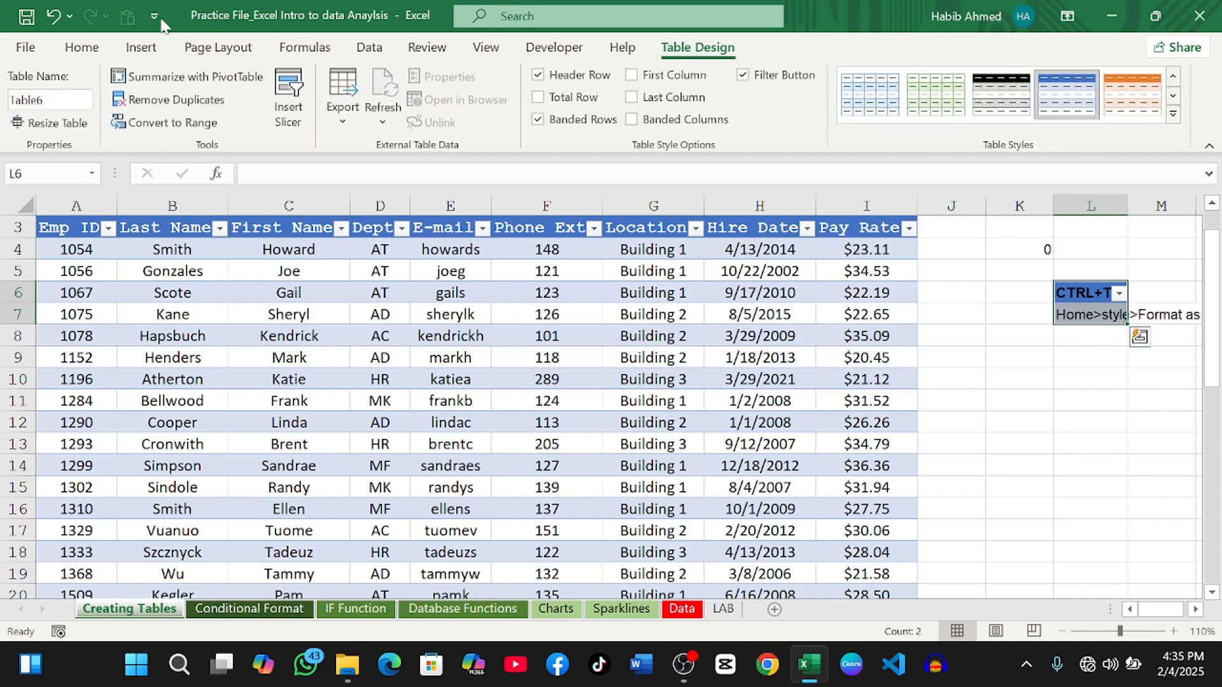
{"action": "left_click", "coordinate": [53, 16]}
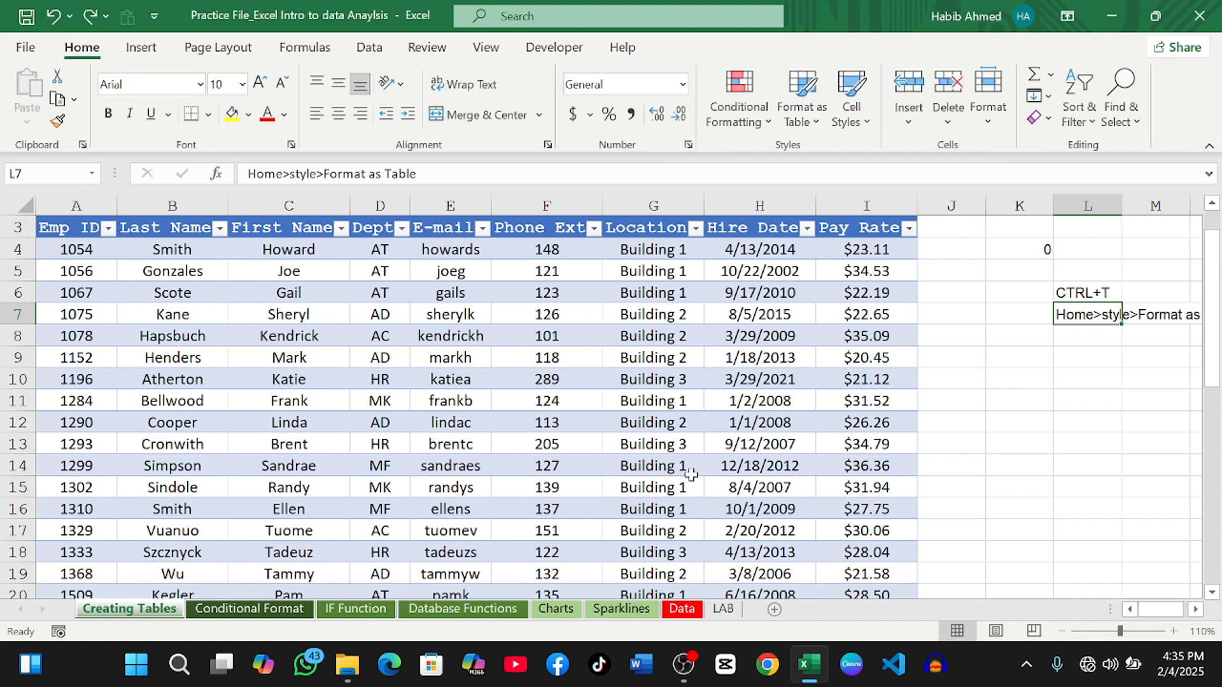
Enter the note "Insert>Tables>Table" in cell L8, below the Format as Table note
{"action": "left_click", "coordinate": [1072, 340]}
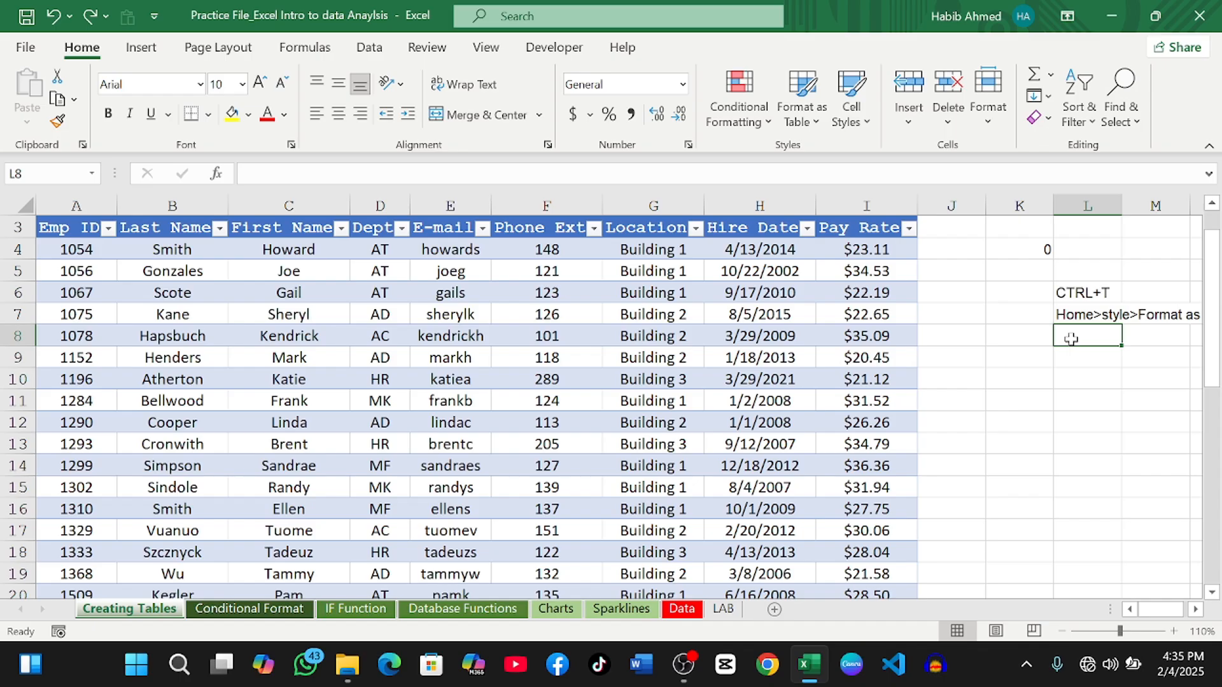
{"action": "type", "text": "Insert"}
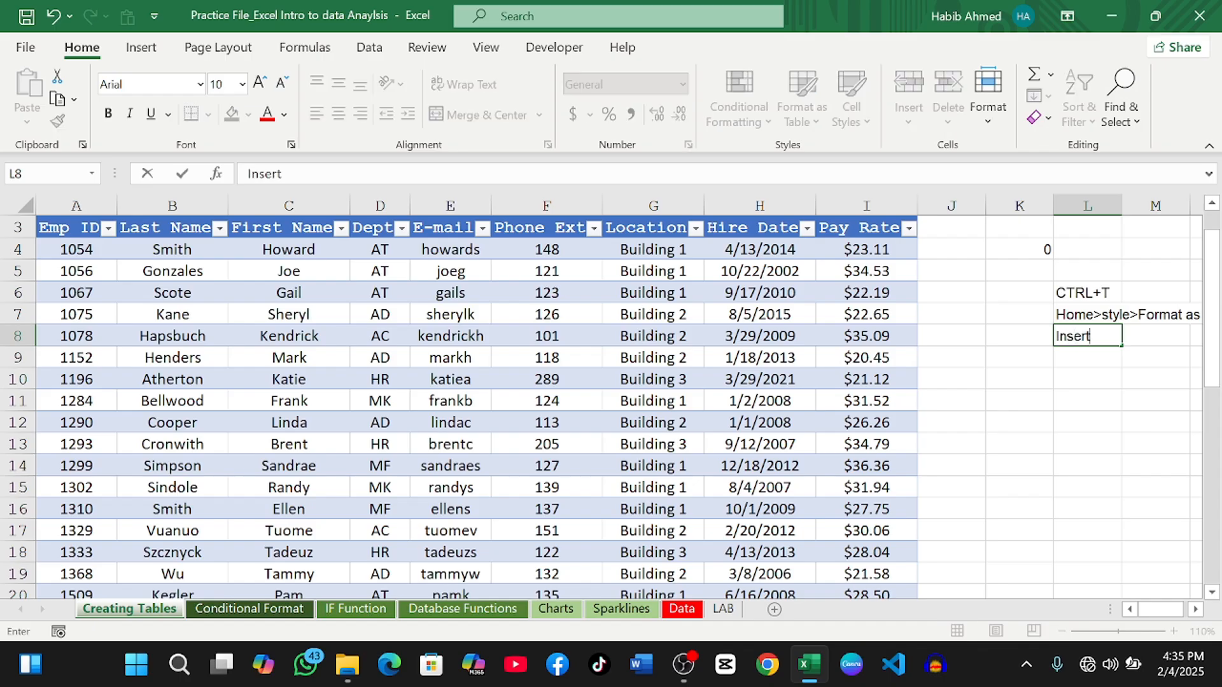
{"action": "type", "text": ">TA"}
{"action": "key", "text": "BackSpace"}
{"action": "type", "text": "able>"}
{"action": "key", "text": "BackSpace"}
{"action": "type", "text": "s"}
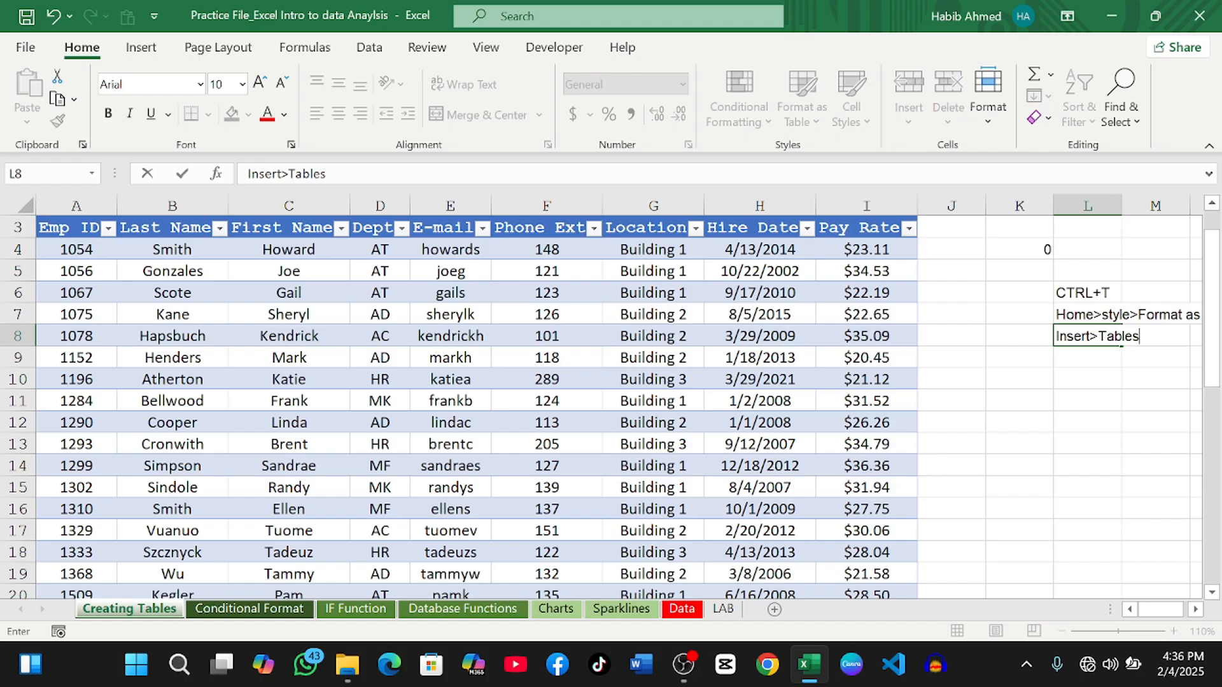
{"action": "type", "text": ">t"}
{"action": "key", "text": "BackSpace"}
{"action": "type", "text": "Table"}
{"action": "left_click", "coordinate": [135, 50]}
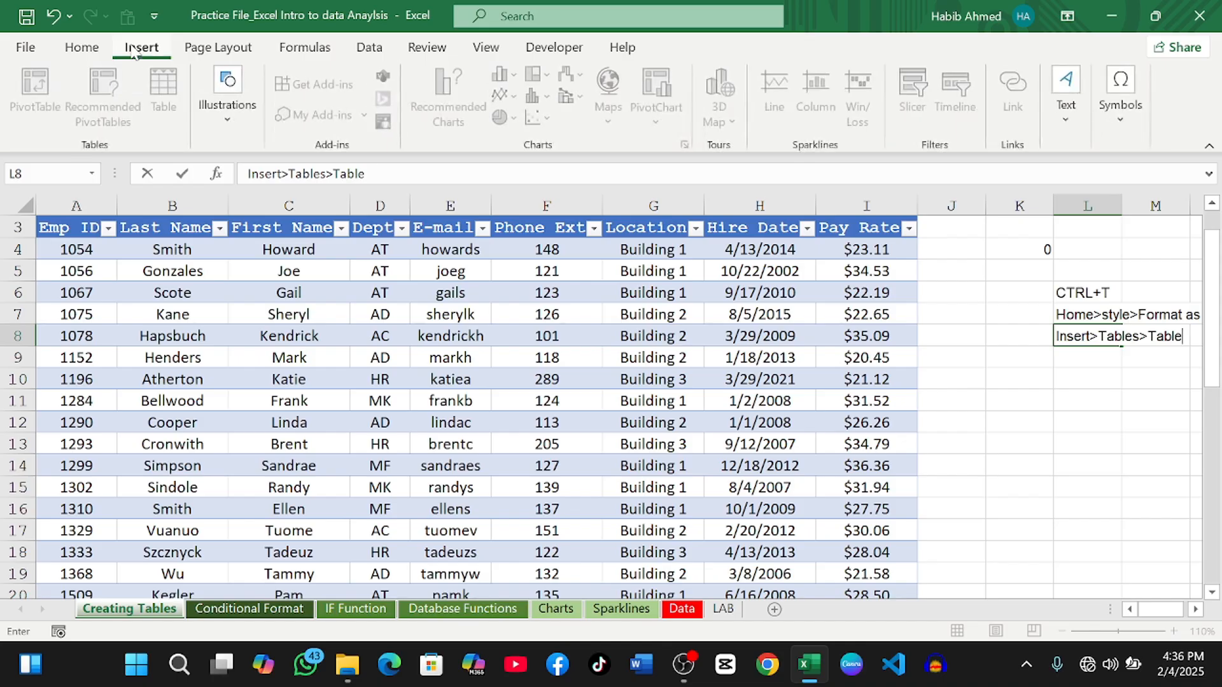
{"action": "left_click", "coordinate": [277, 301]}
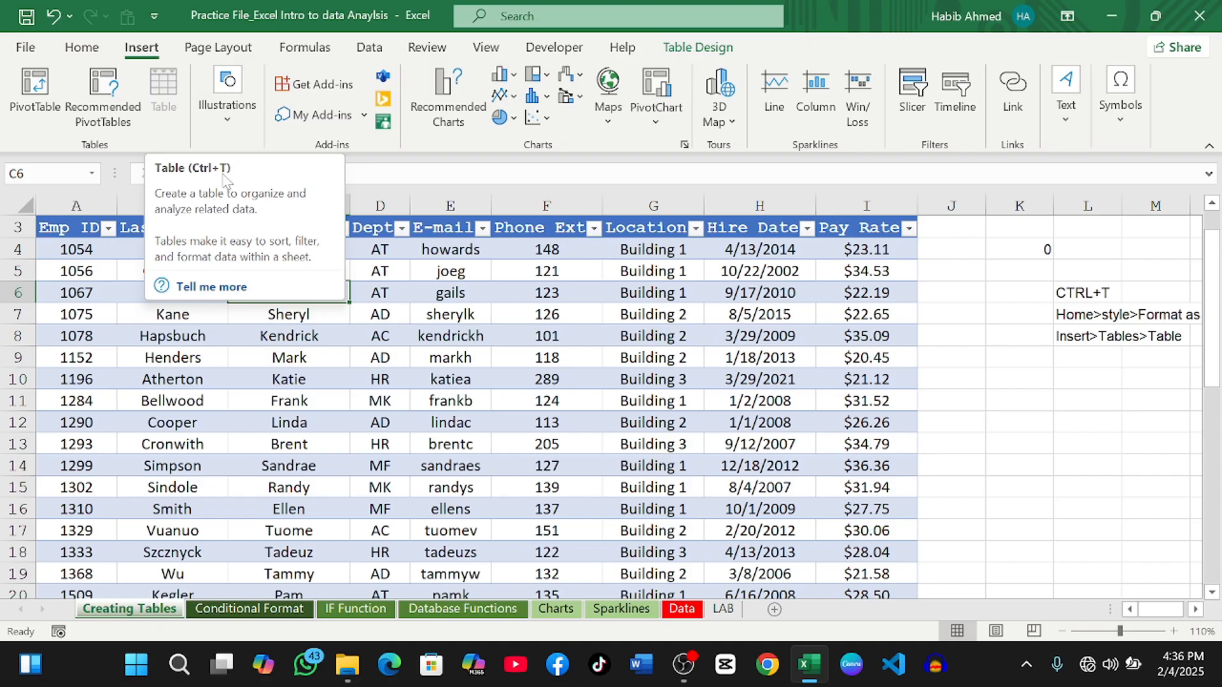
{"action": "left_click", "coordinate": [1082, 384]}
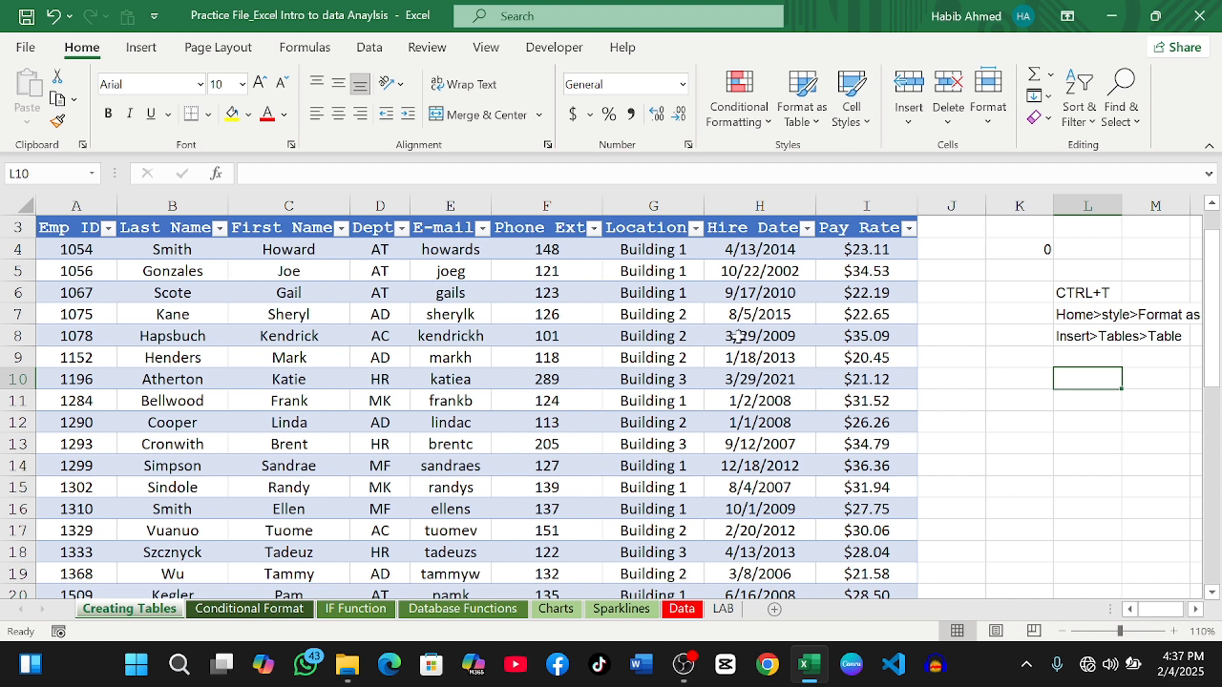
Try the First Column, Last Column and Banded Columns style options on the employee table, and turn them off again
{"action": "left_click", "coordinate": [947, 337]}
{"action": "left_click", "coordinate": [753, 352]}
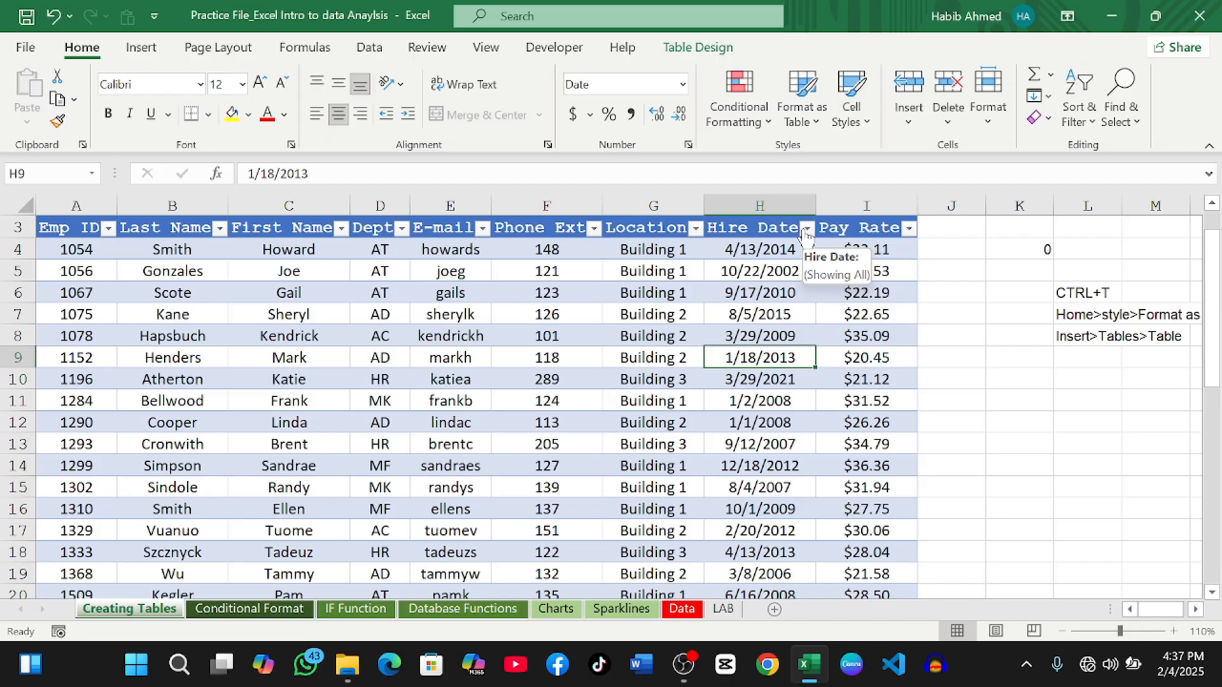
{"action": "left_click", "coordinate": [689, 54]}
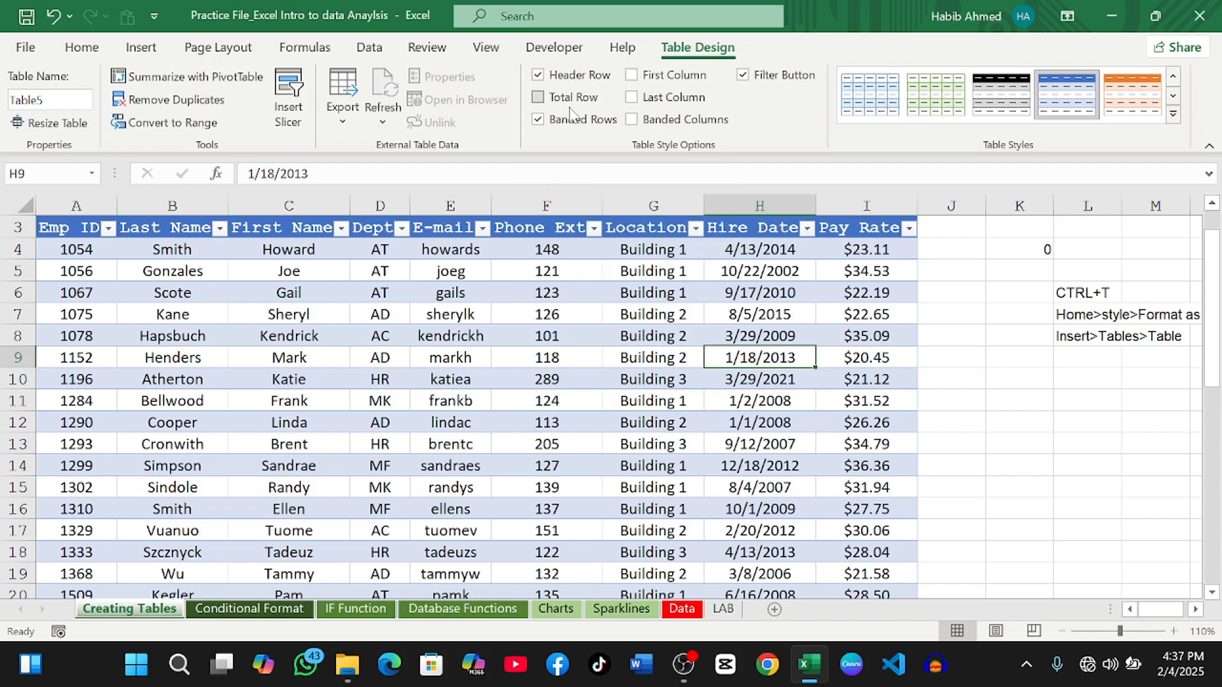
{"action": "left_click", "coordinate": [632, 75]}
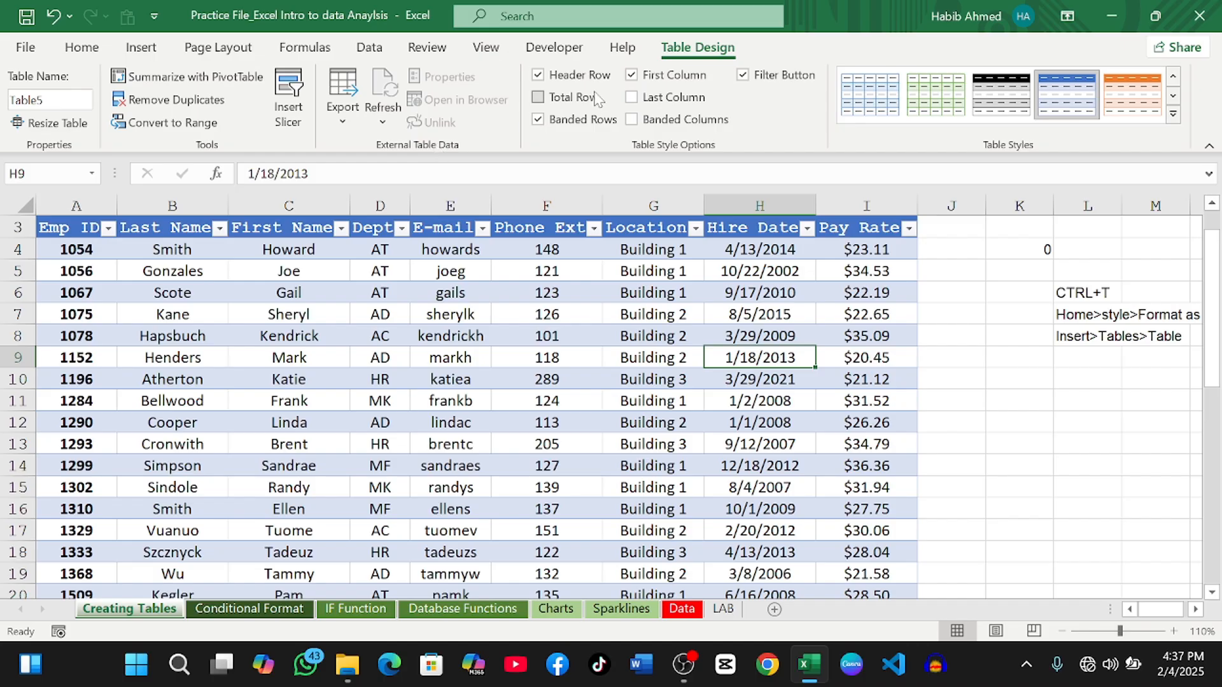
{"action": "left_click", "coordinate": [632, 121]}
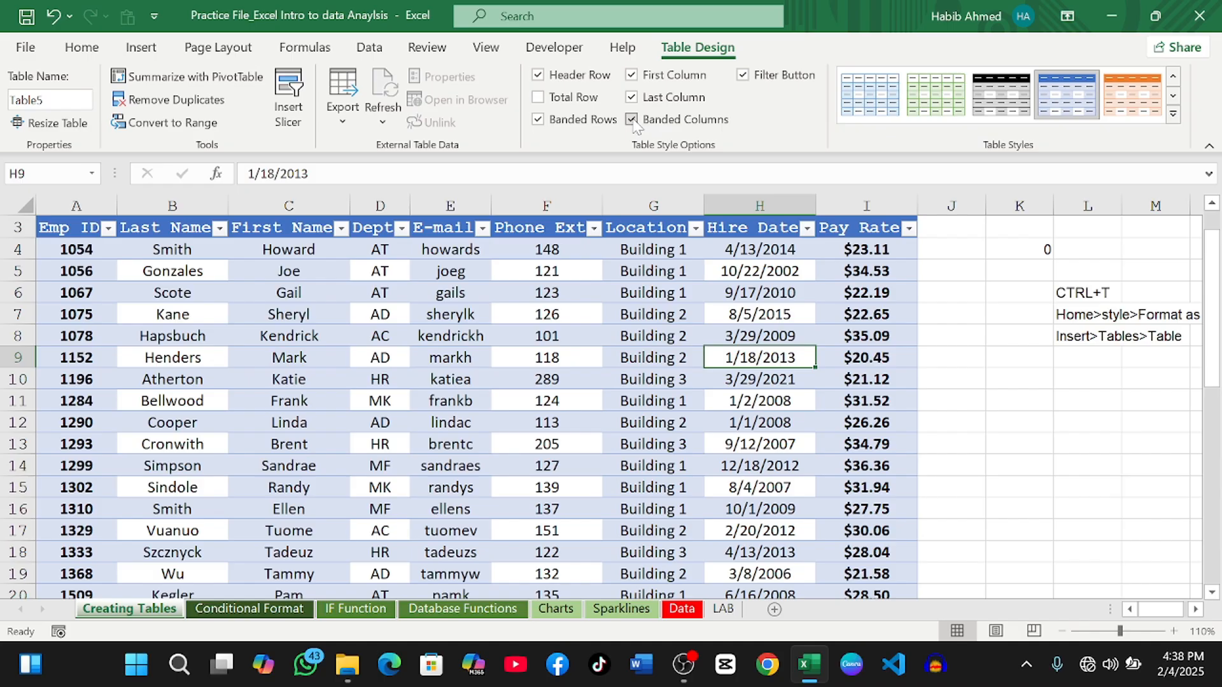
{"action": "left_click", "coordinate": [633, 119]}
{"action": "left_click", "coordinate": [631, 97]}
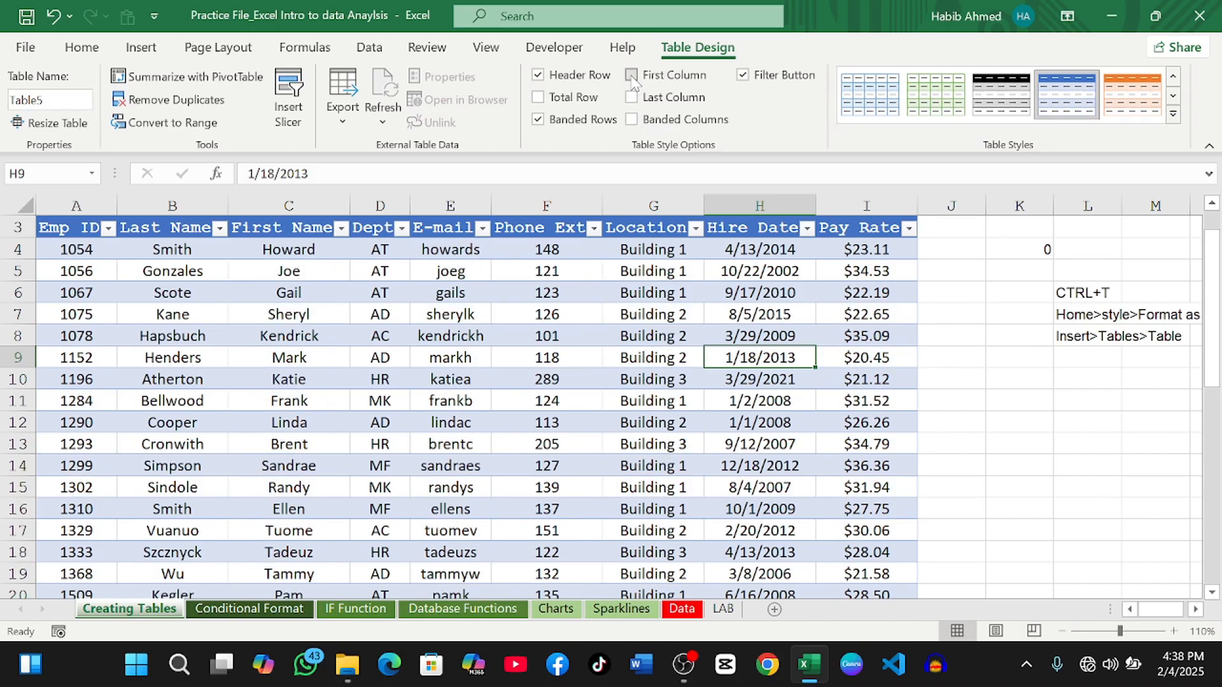
Sort the employee table by Dept and then by First Name, both on cell values from A to Z
{"action": "left_click", "coordinate": [594, 229]}
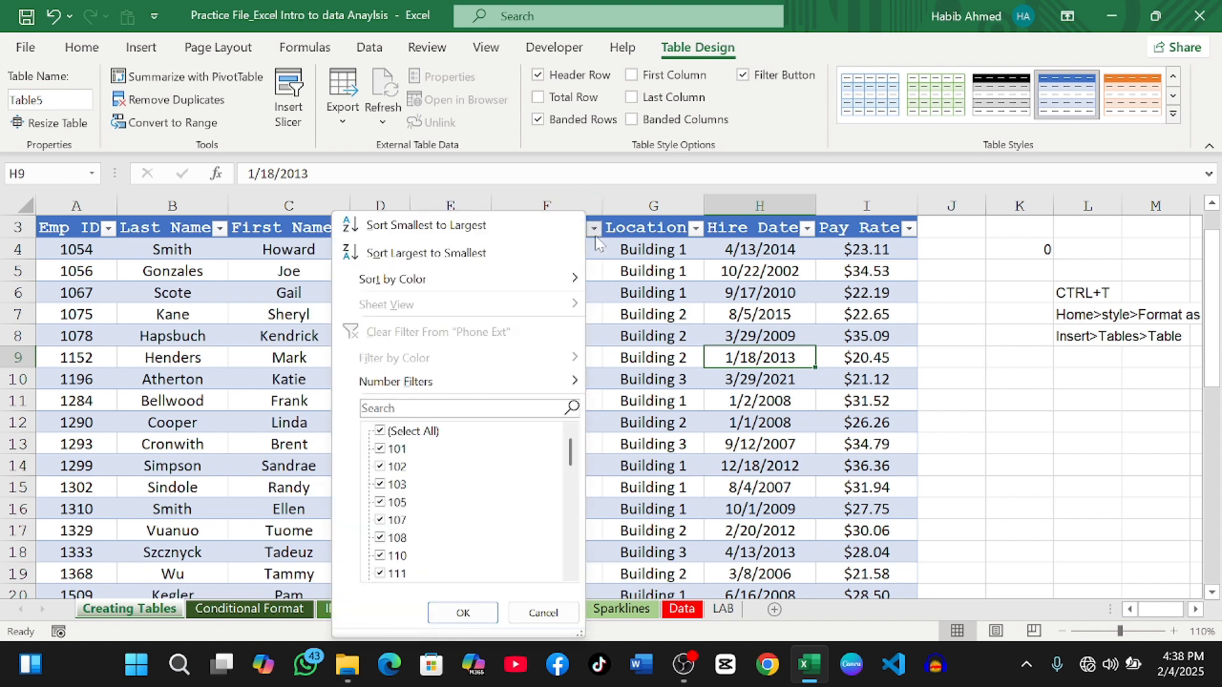
{"action": "left_click", "coordinate": [594, 274]}
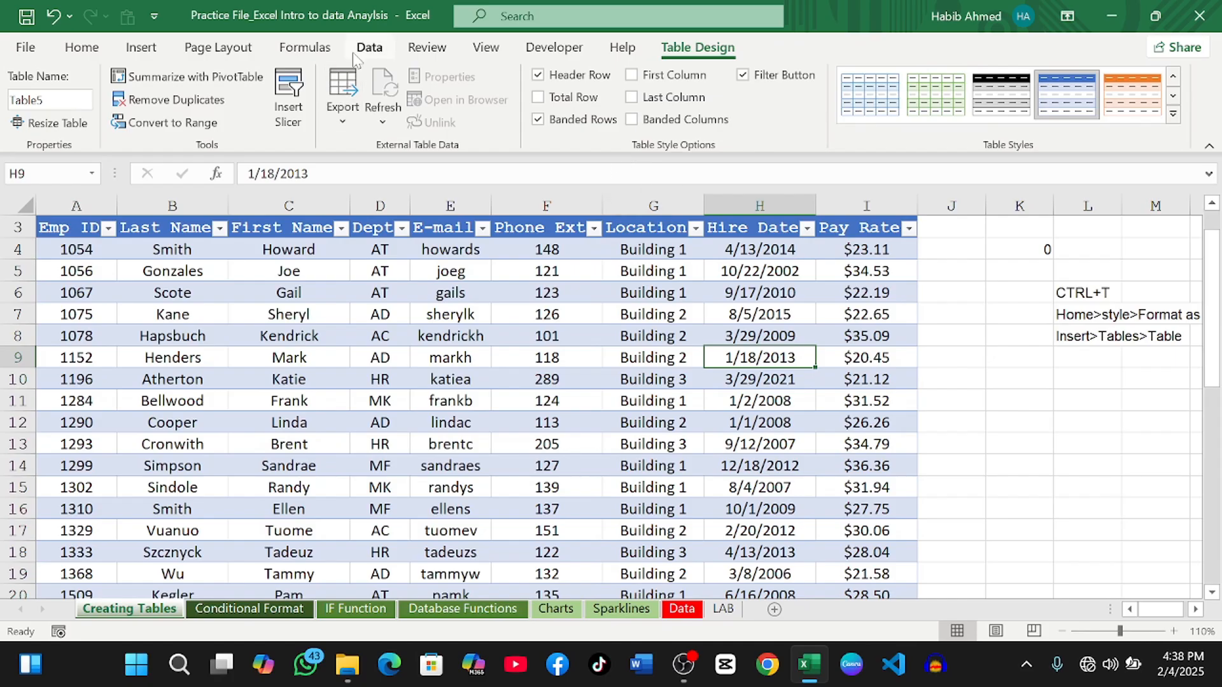
{"action": "left_click", "coordinate": [368, 48]}
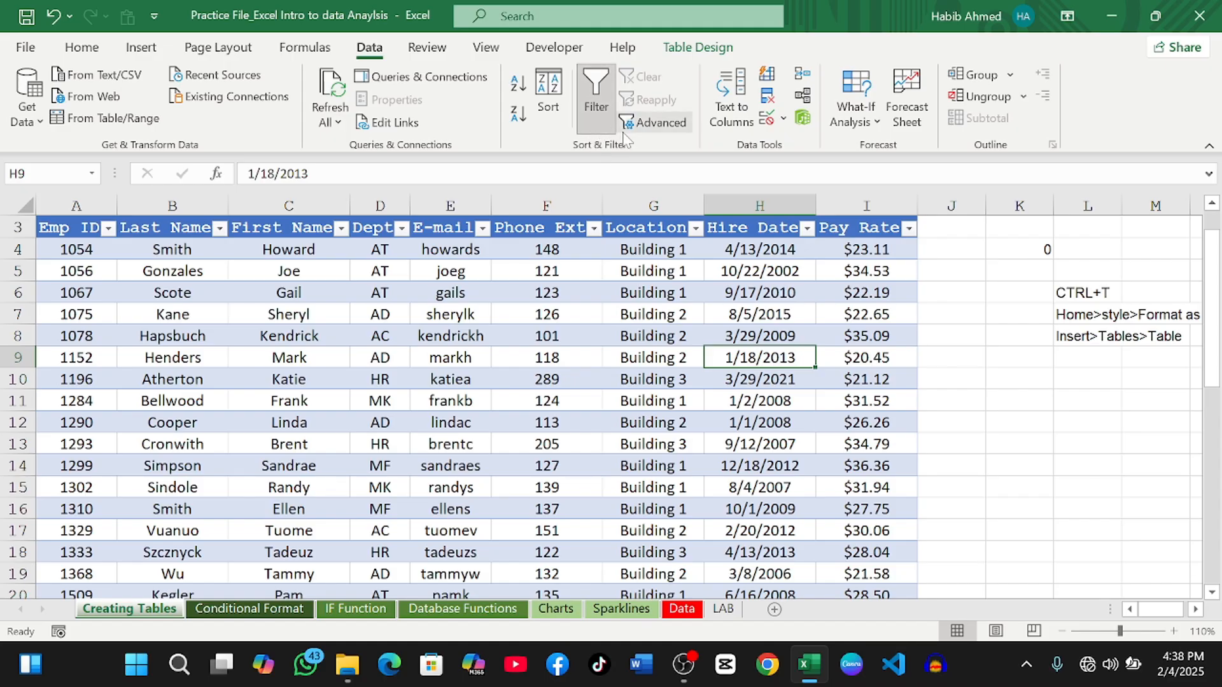
{"action": "left_click", "coordinate": [553, 108]}
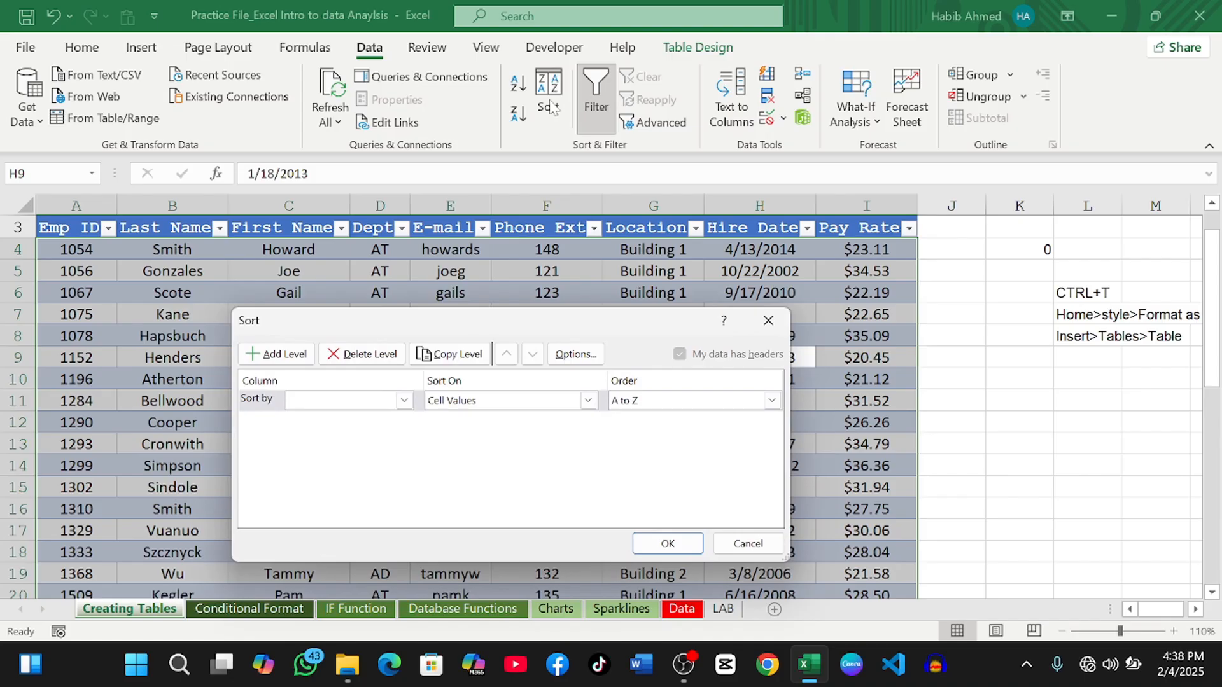
{"action": "left_click", "coordinate": [403, 401]}
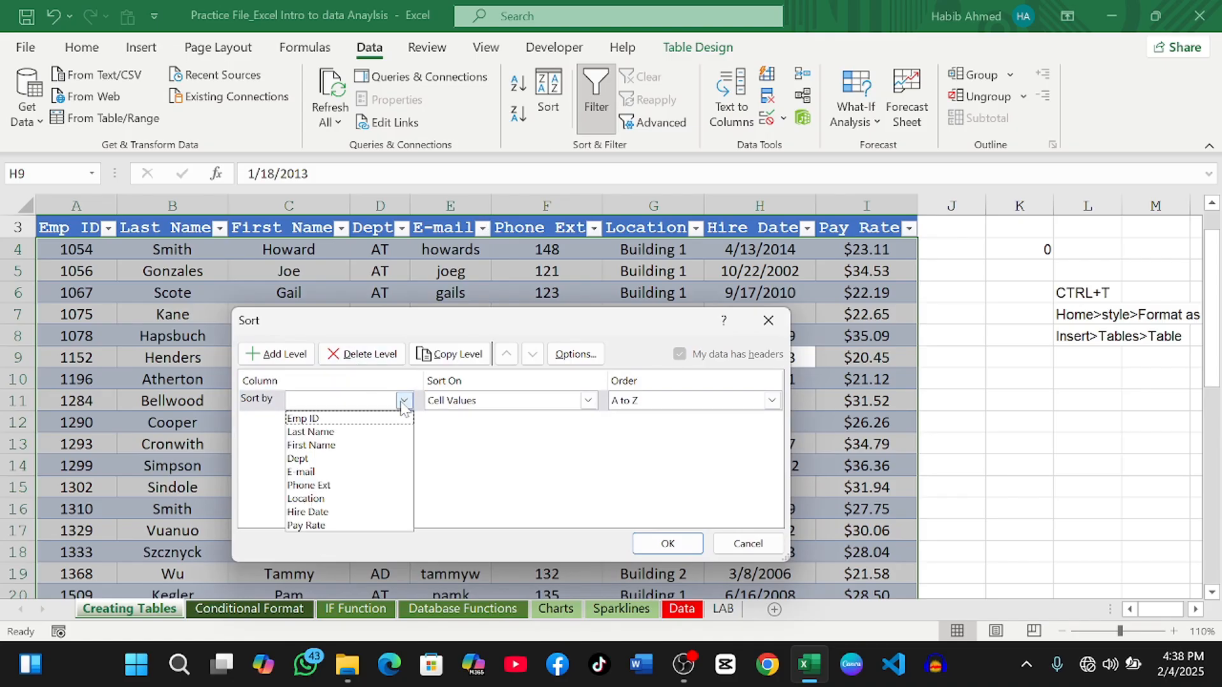
{"action": "left_click", "coordinate": [316, 459]}
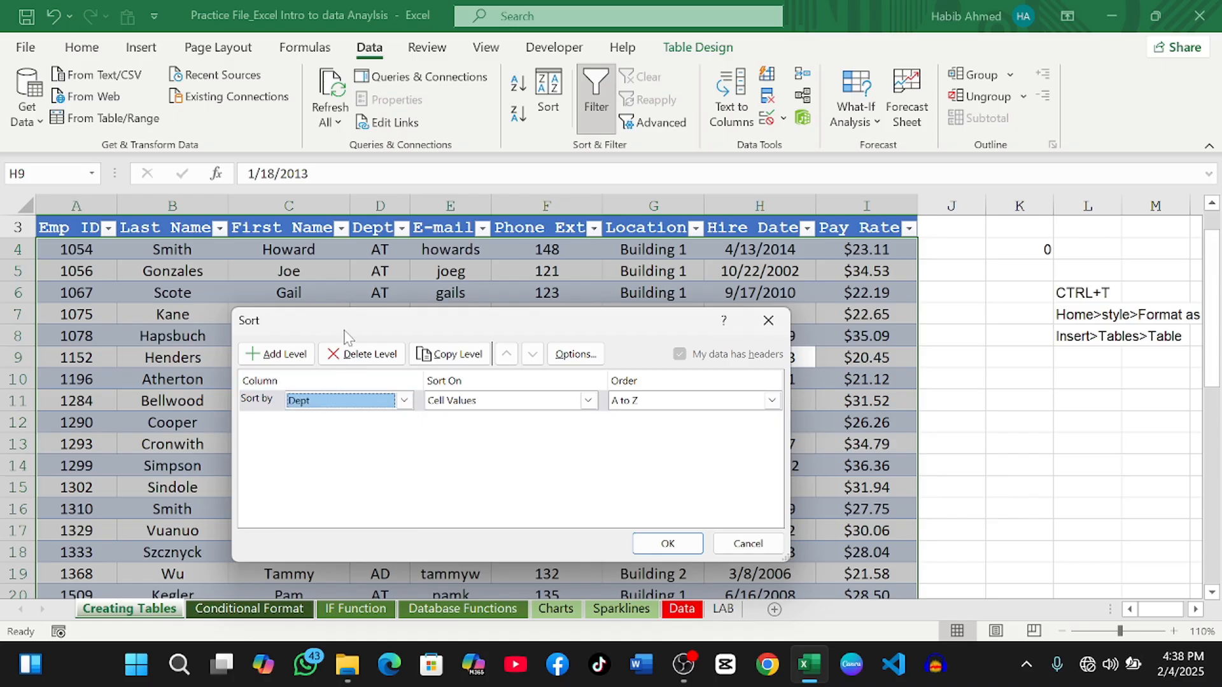
{"action": "left_click_drag", "start_coordinate": [344, 337], "coordinate": [474, 315]}
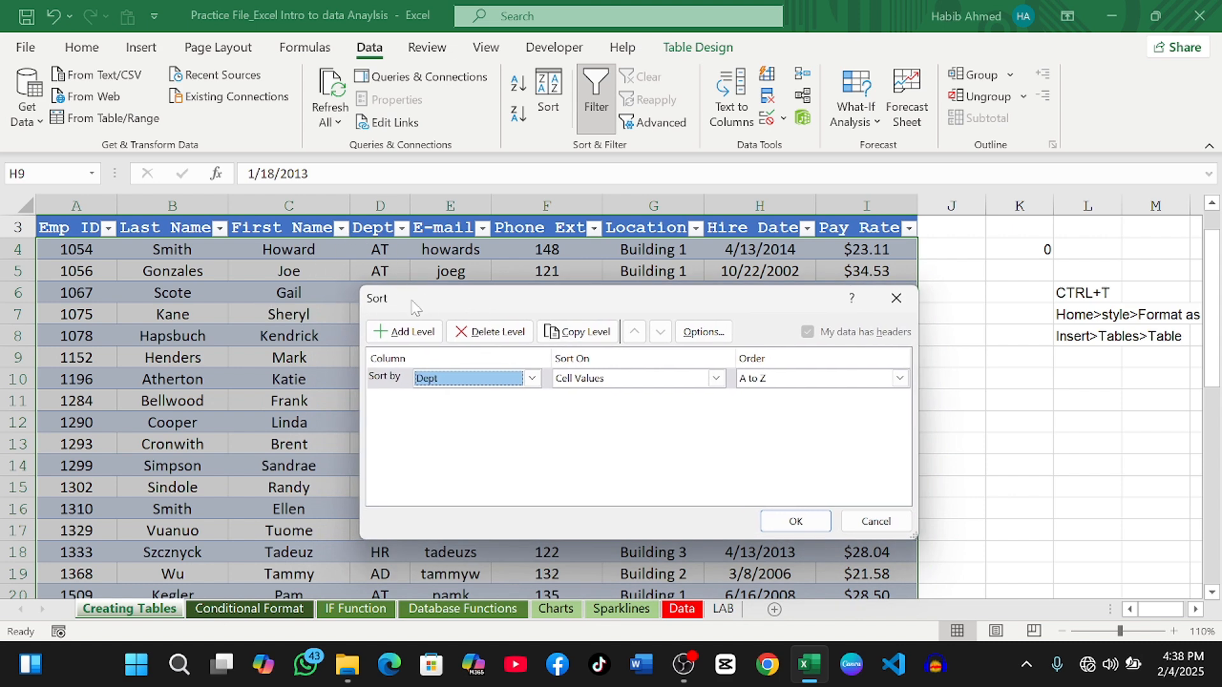
{"action": "left_click_drag", "start_coordinate": [417, 308], "coordinate": [493, 296]}
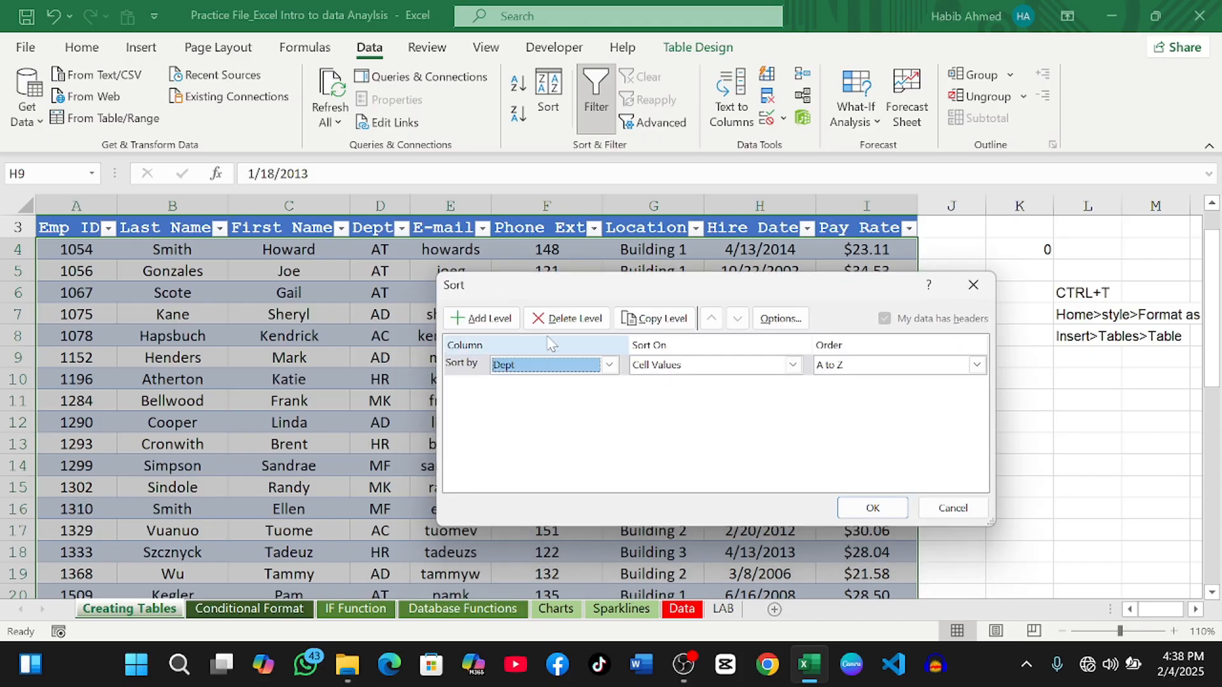
{"action": "left_click", "coordinate": [462, 322]}
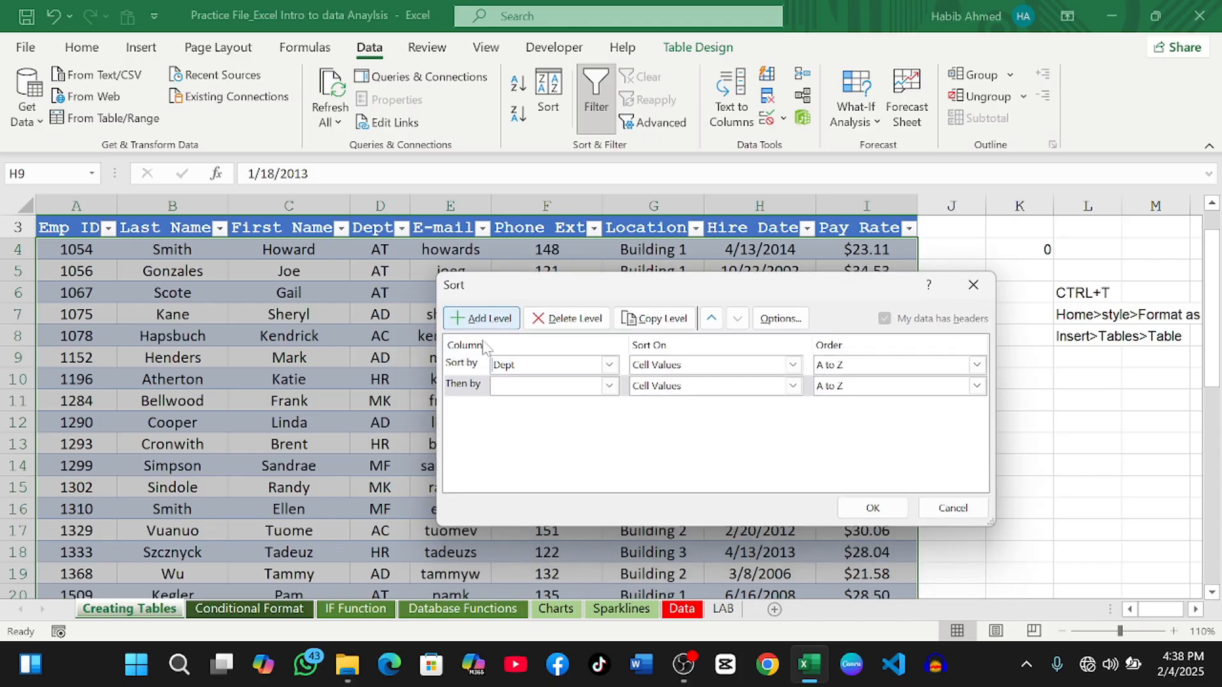
{"action": "left_click", "coordinate": [609, 386]}
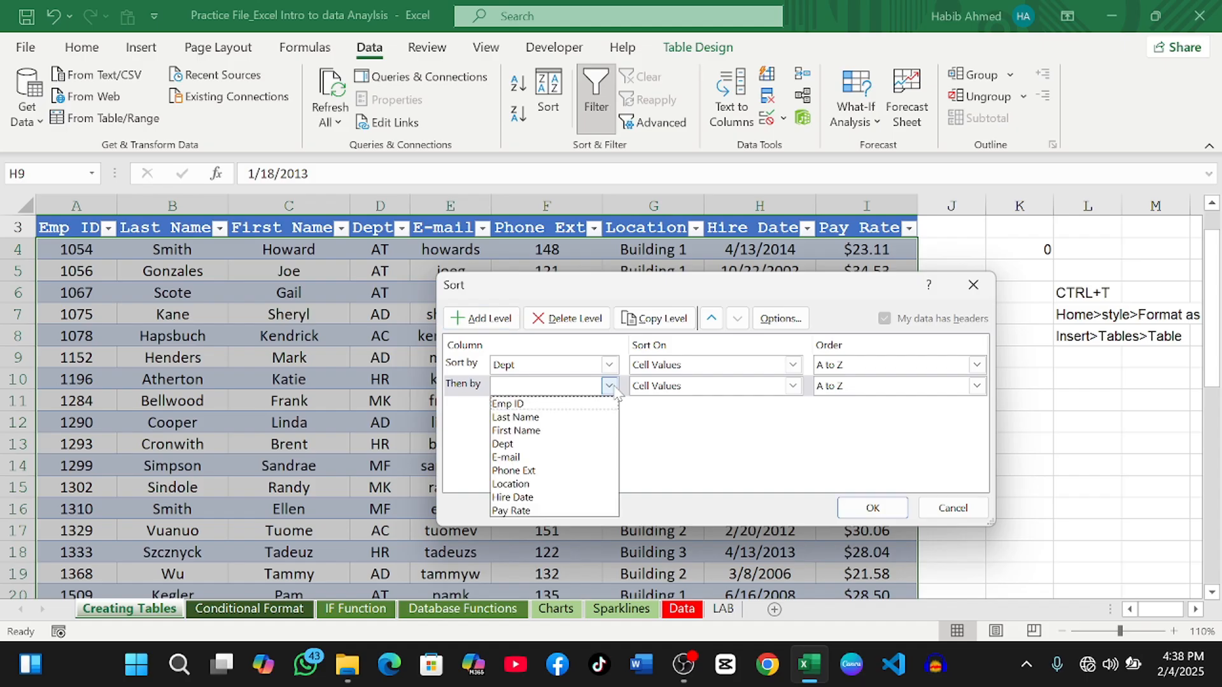
{"action": "left_click", "coordinate": [527, 433]}
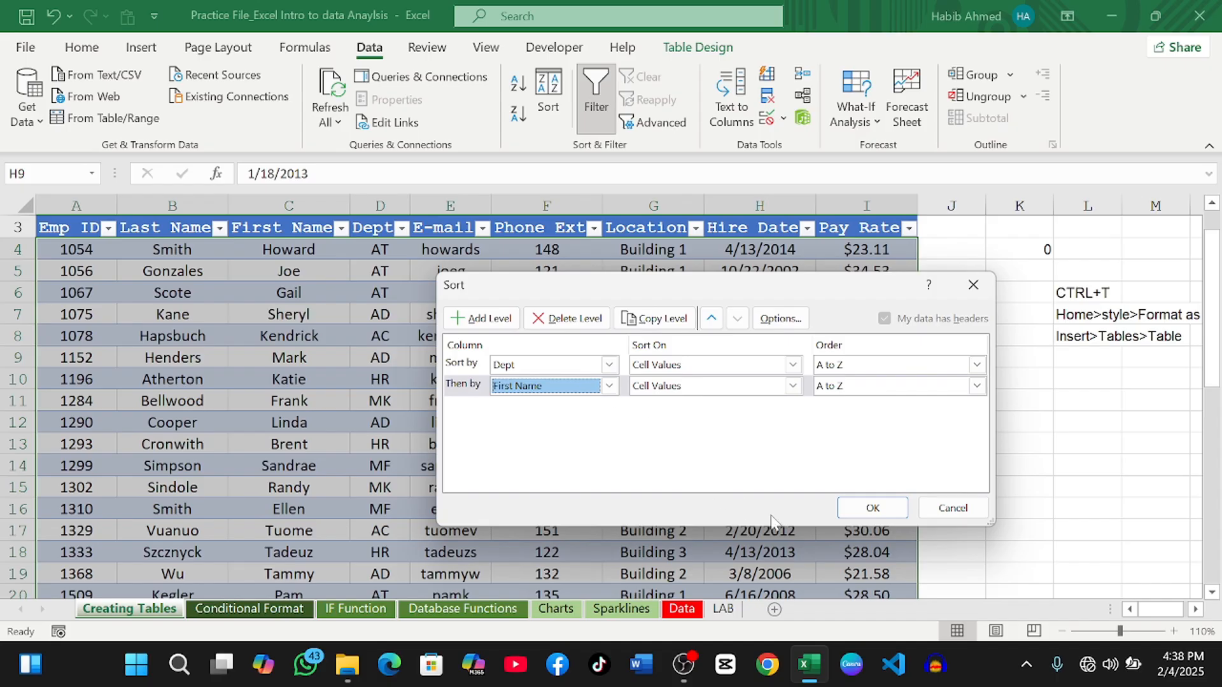
{"action": "left_click", "coordinate": [871, 508]}
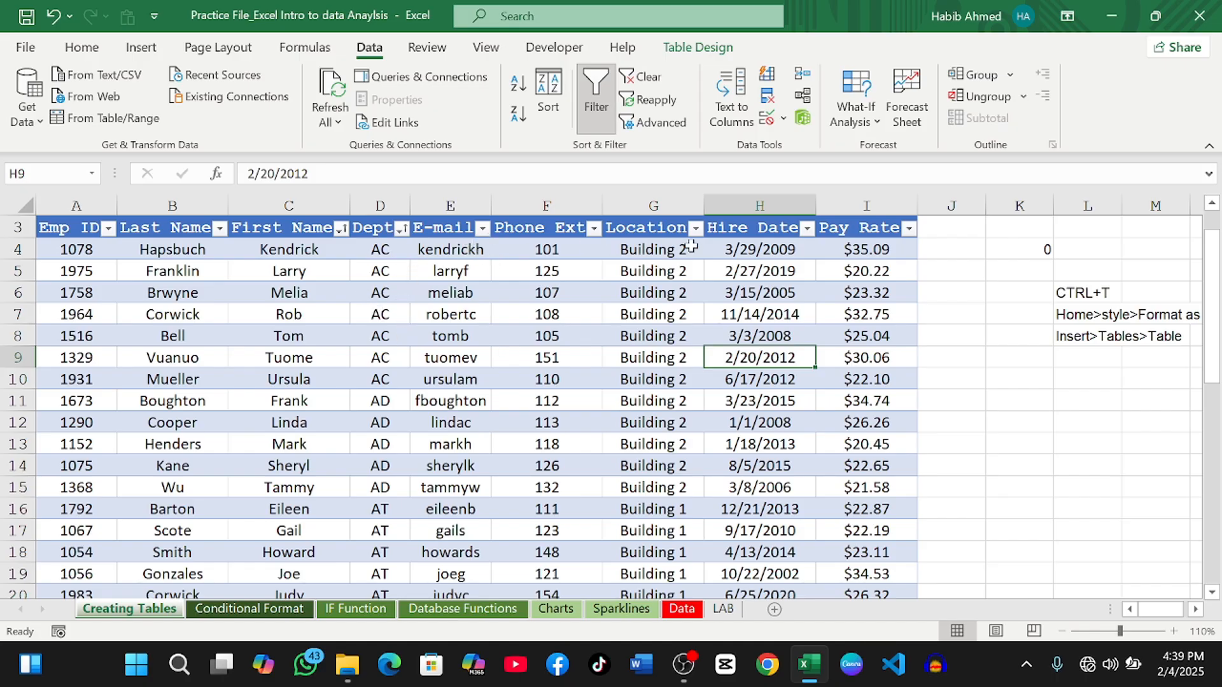
Filter the Hire Date column to dates between 12/10/2001 and 1/1/2005 inclusive
{"action": "left_click", "coordinate": [807, 229]}
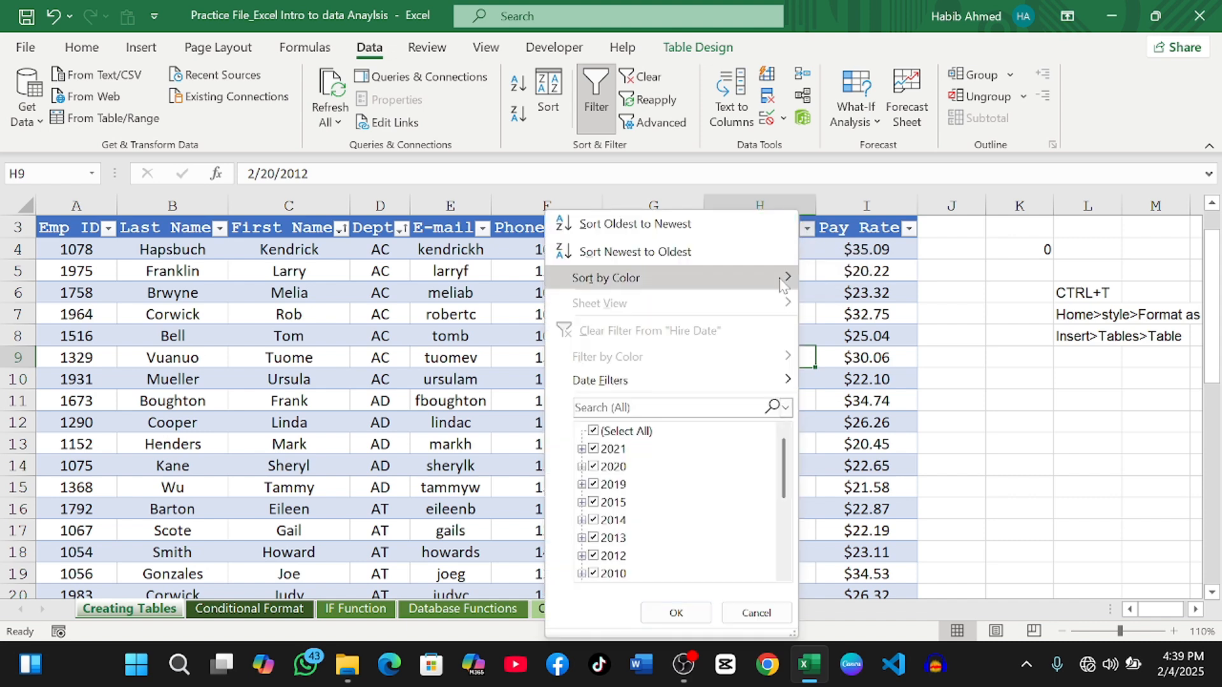
{"action": "mouse_move", "coordinate": [665, 382]}
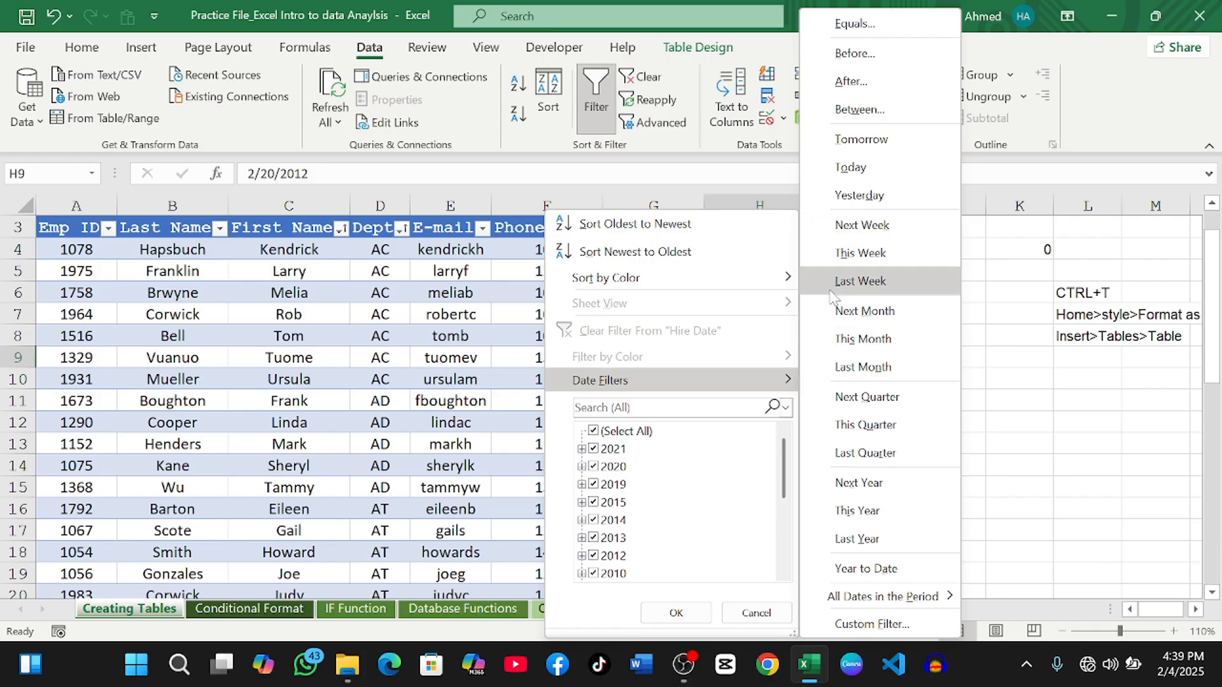
{"action": "left_click", "coordinate": [858, 108]}
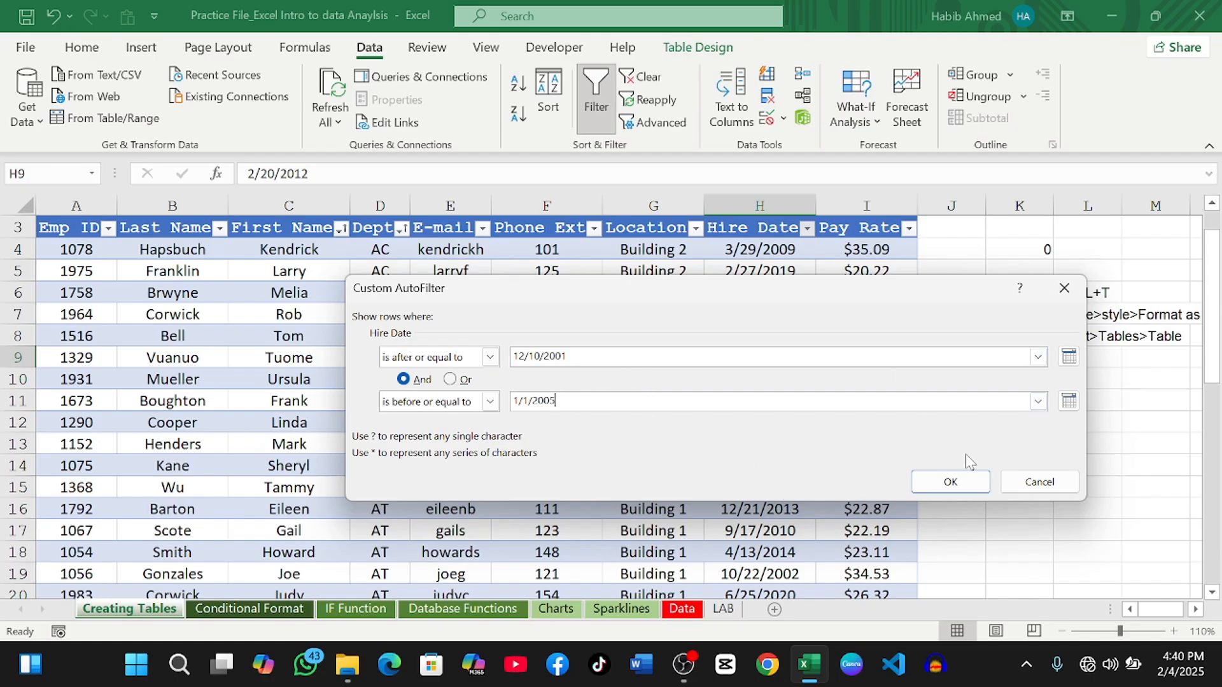
{"action": "left_click", "coordinate": [953, 482]}
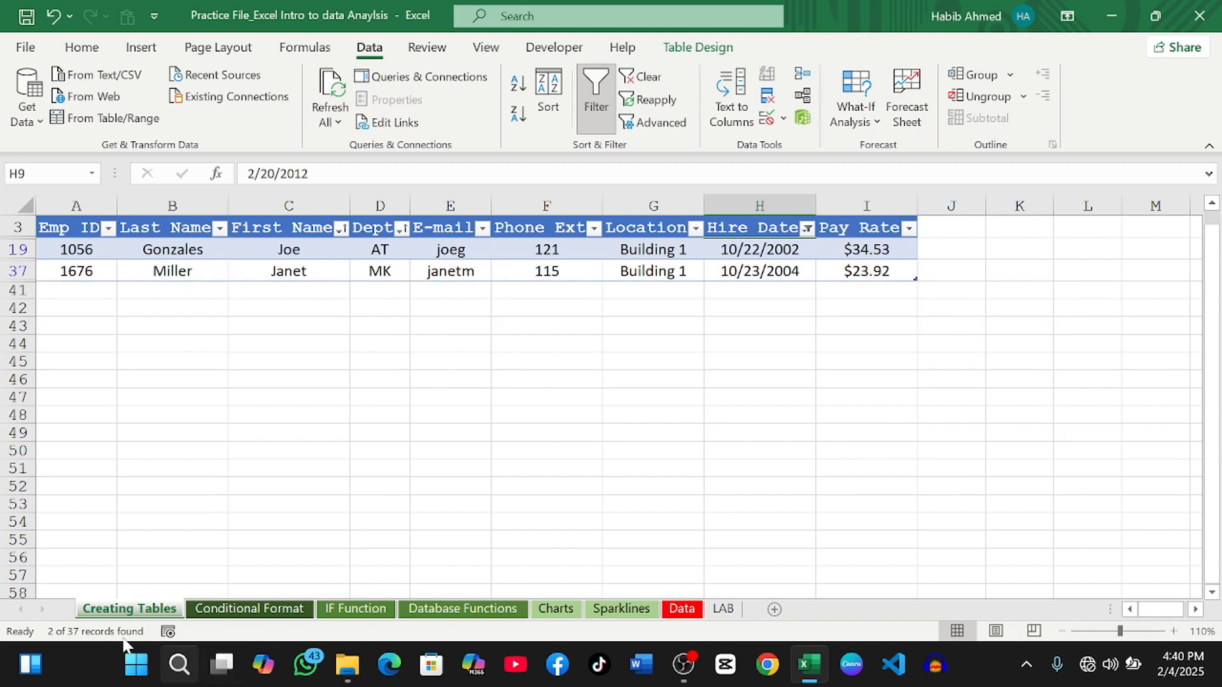
{"action": "mouse_move", "coordinate": [64, 636]}
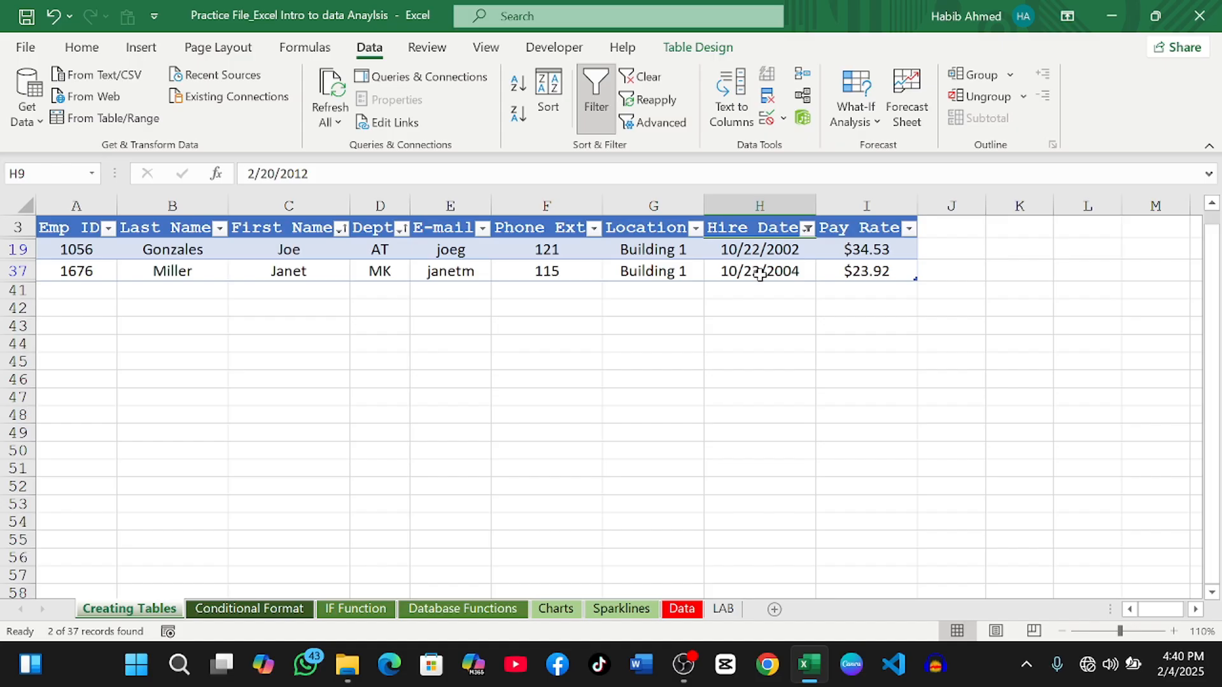
Replace the Hire Date range filter with one that shows only the year 2021
{"action": "left_click", "coordinate": [807, 228]}
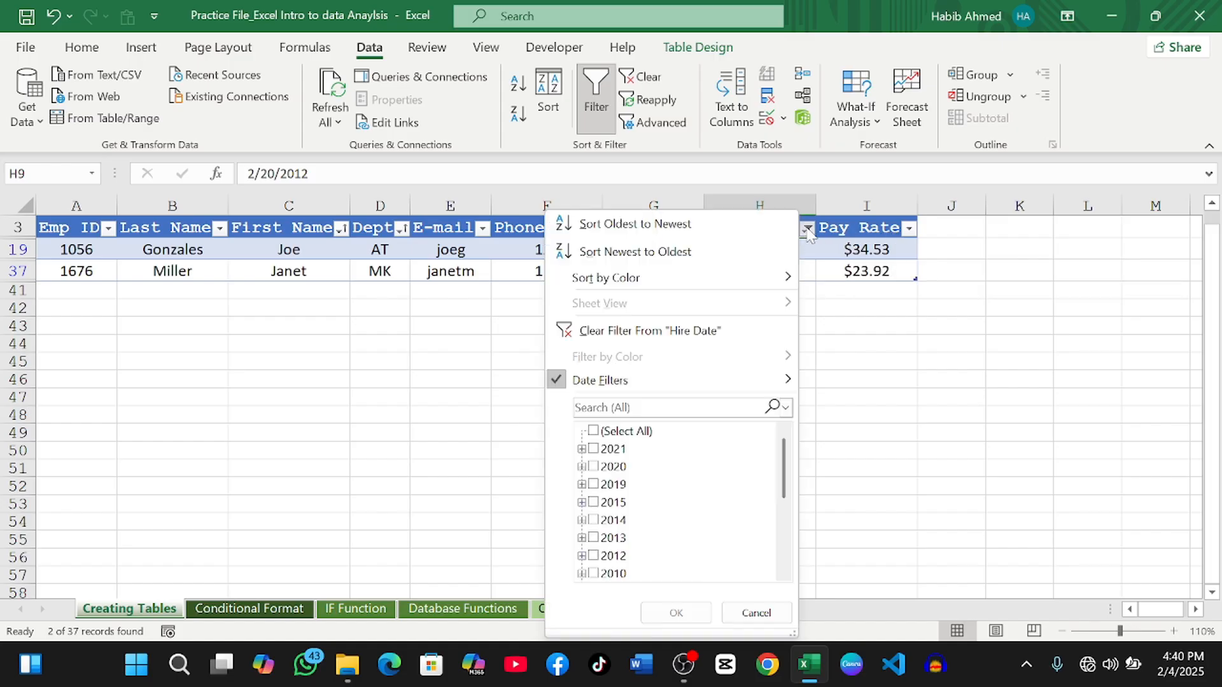
{"action": "left_click", "coordinate": [593, 450]}
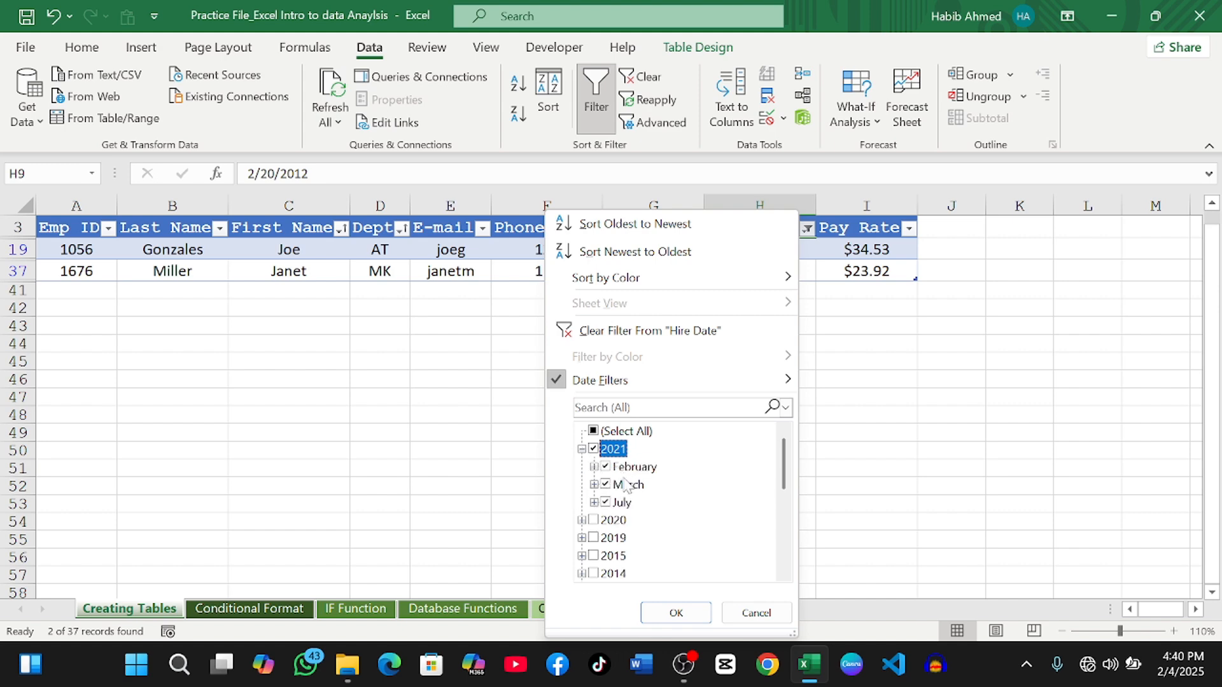
{"action": "left_click", "coordinate": [672, 612]}
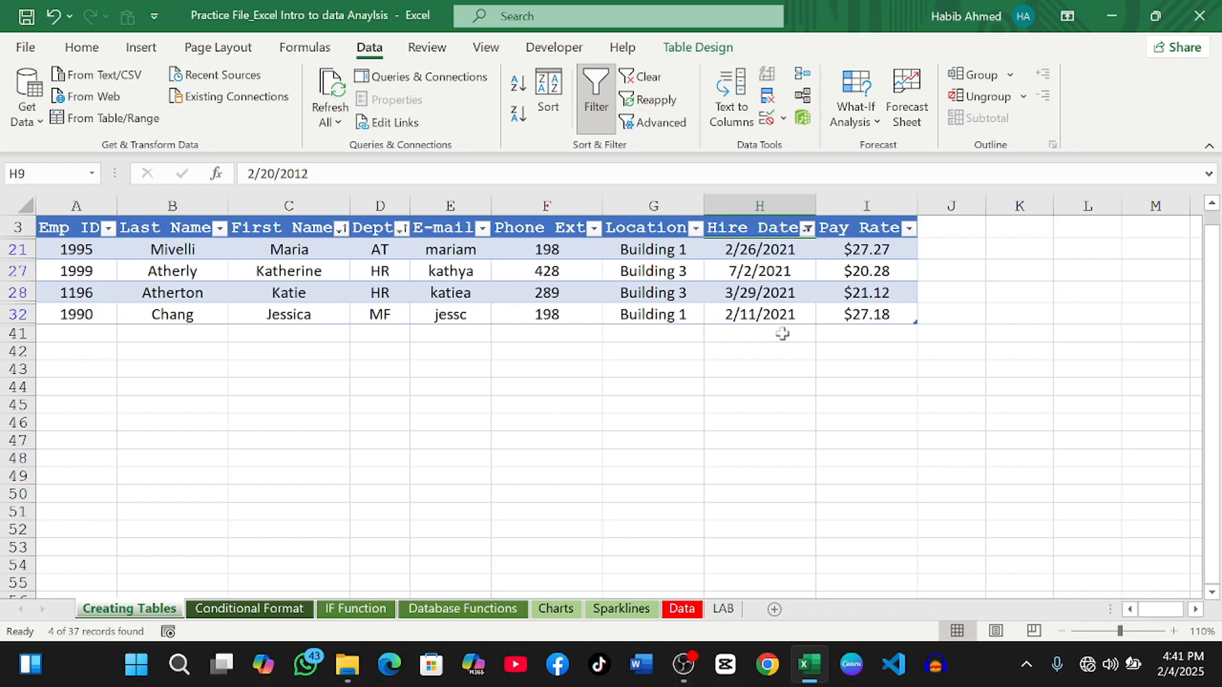
Change the Hire Date filter to show only the years 2015, 2014 and 2013 instead of 2021
{"action": "left_click", "coordinate": [807, 228]}
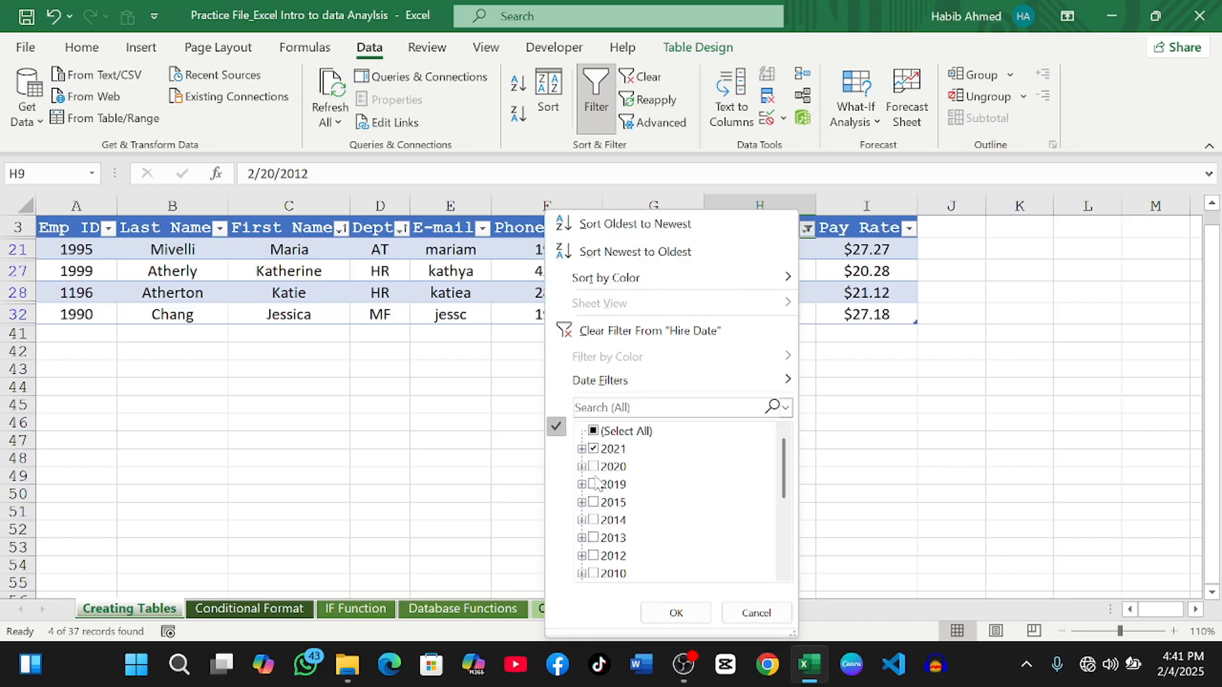
{"action": "left_click", "coordinate": [593, 449]}
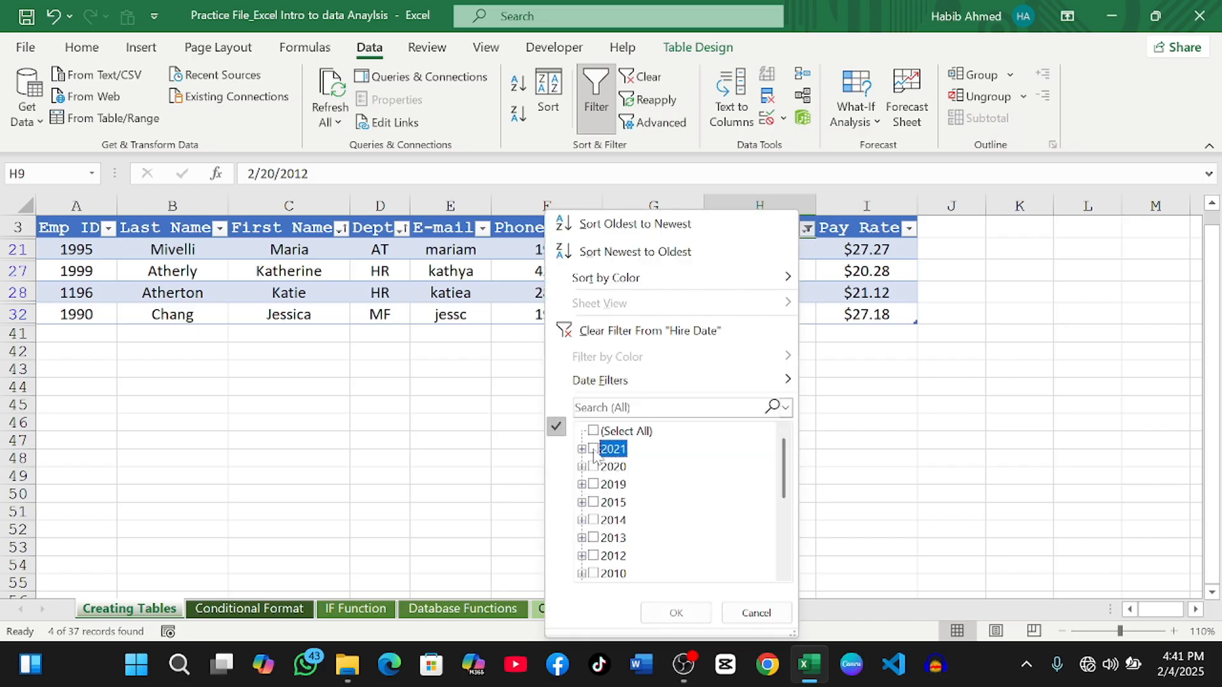
{"action": "left_click", "coordinate": [593, 503]}
{"action": "left_click", "coordinate": [593, 520]}
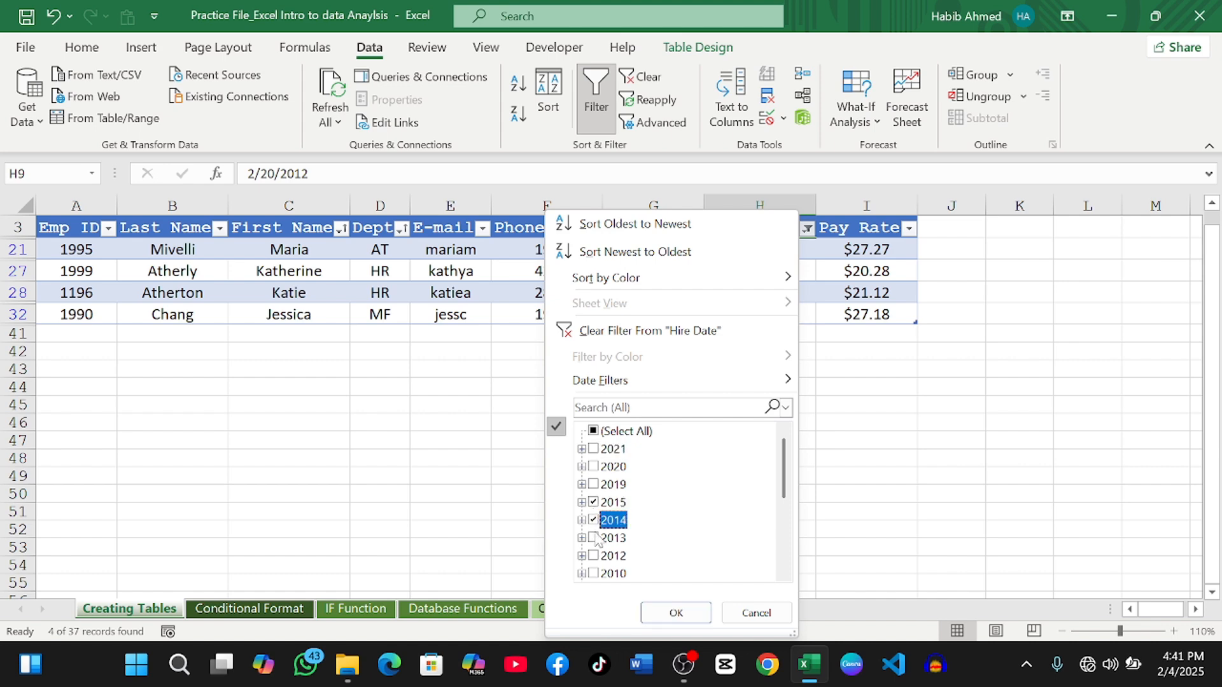
{"action": "left_click", "coordinate": [594, 538]}
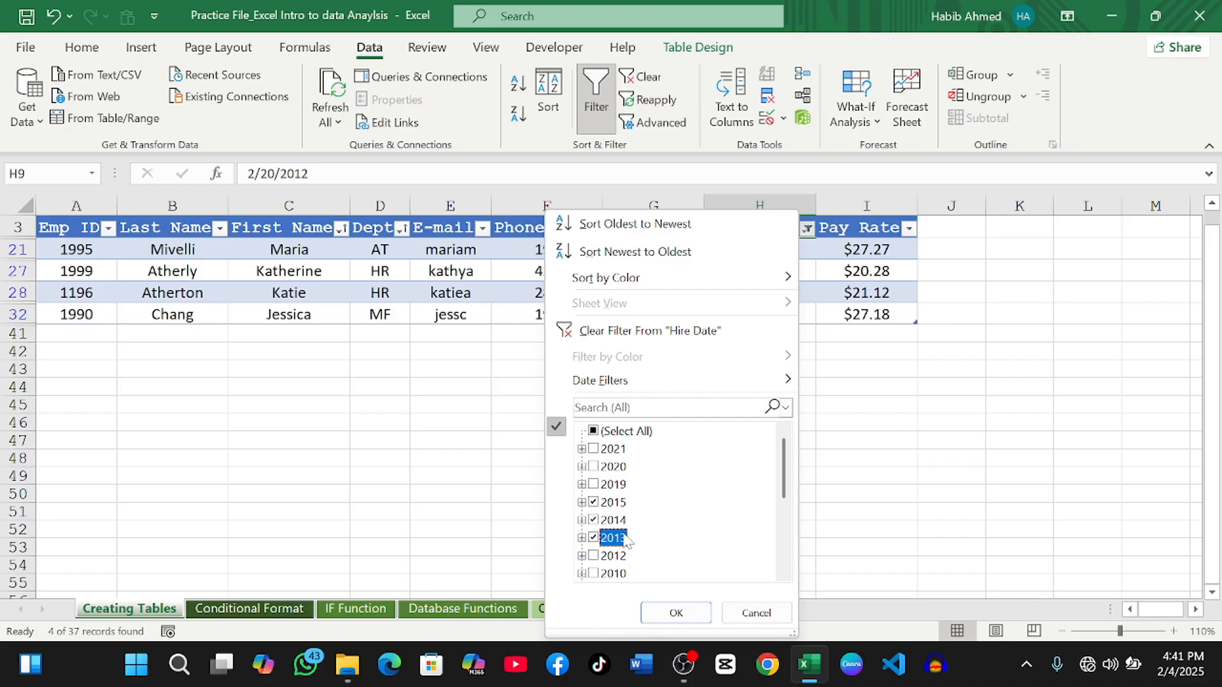
{"action": "left_click", "coordinate": [670, 613]}
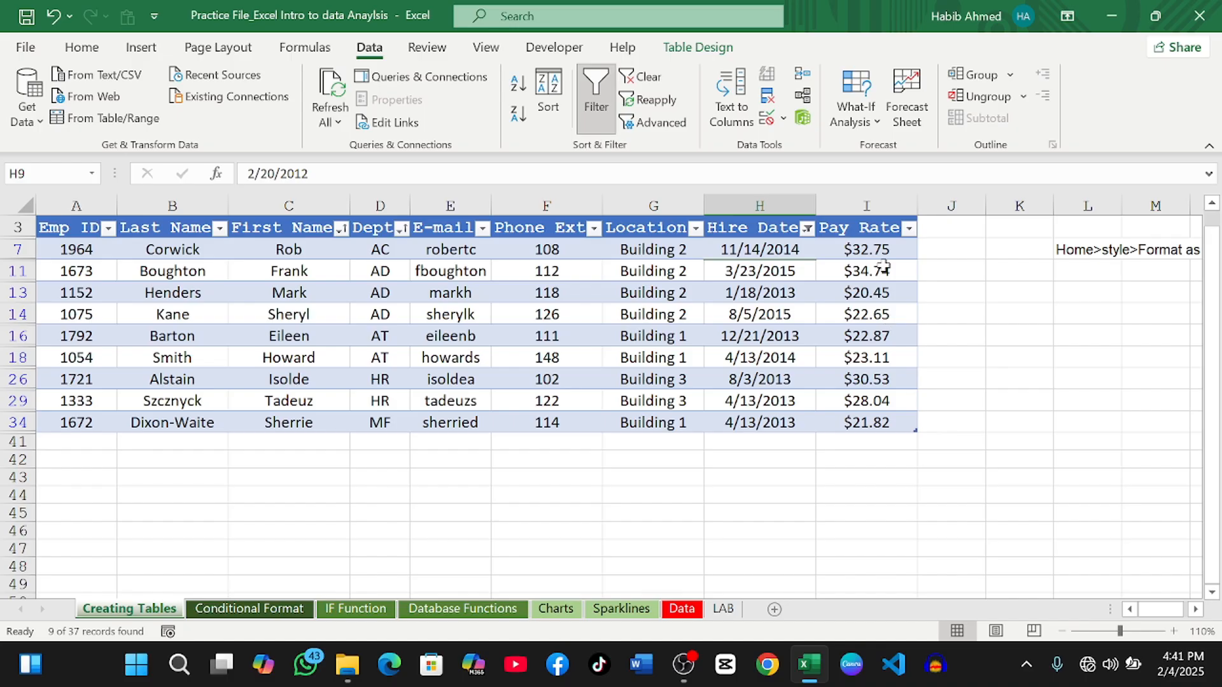
Filter the Pay Rate column to values greater than 15
{"action": "left_click", "coordinate": [908, 227]}
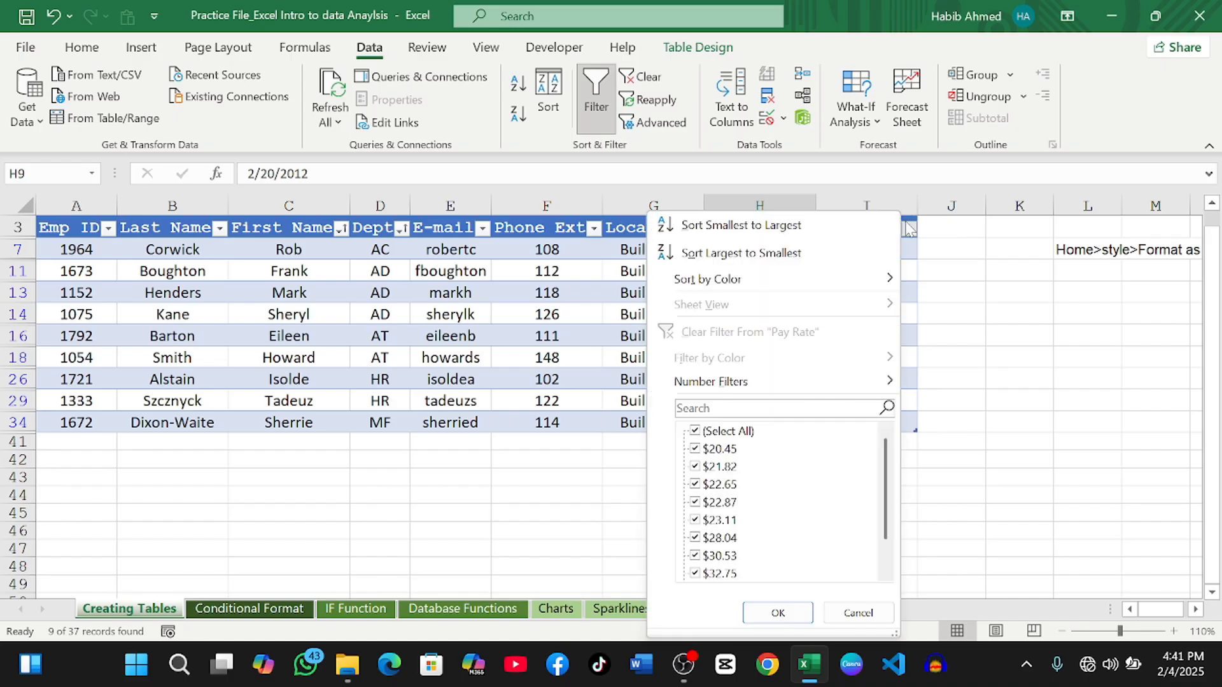
{"action": "mouse_move", "coordinate": [762, 389]}
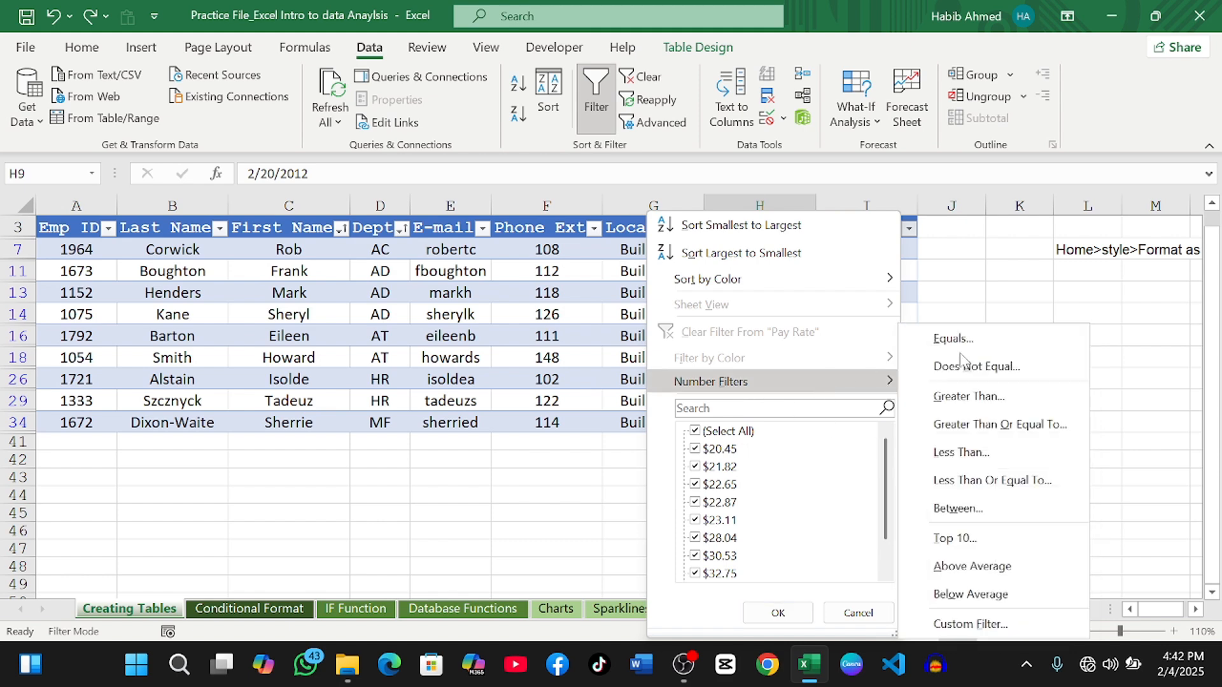
{"action": "left_click", "coordinate": [985, 403]}
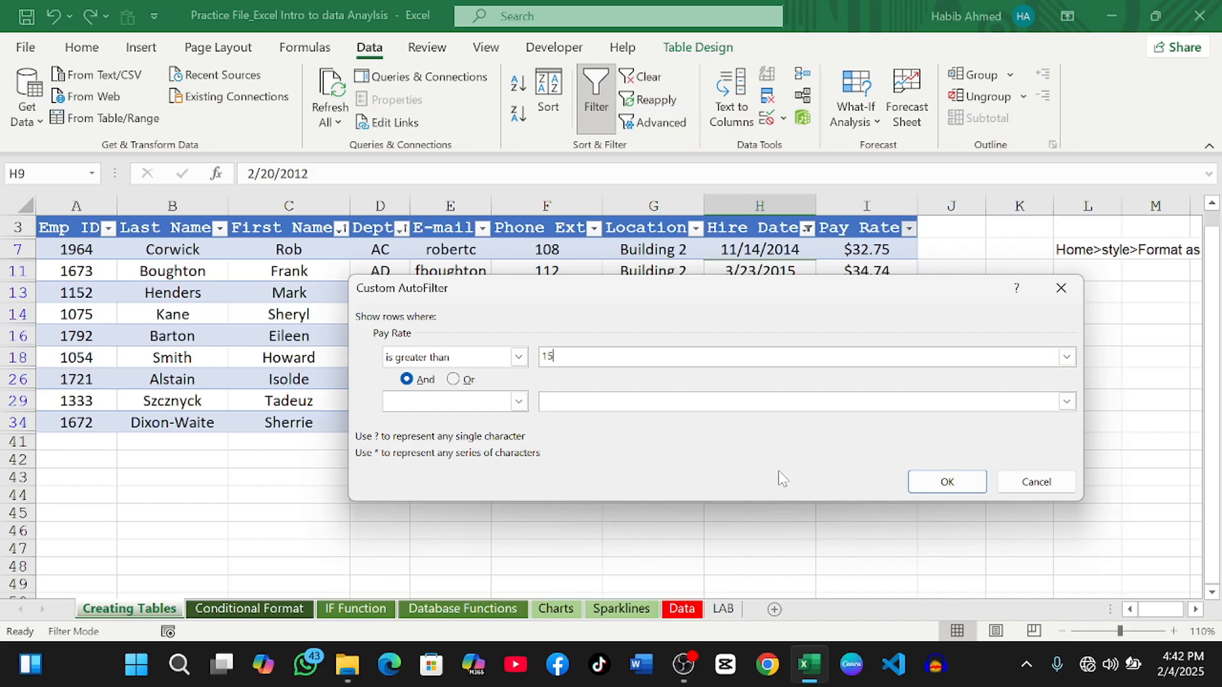
{"action": "left_click", "coordinate": [923, 482]}
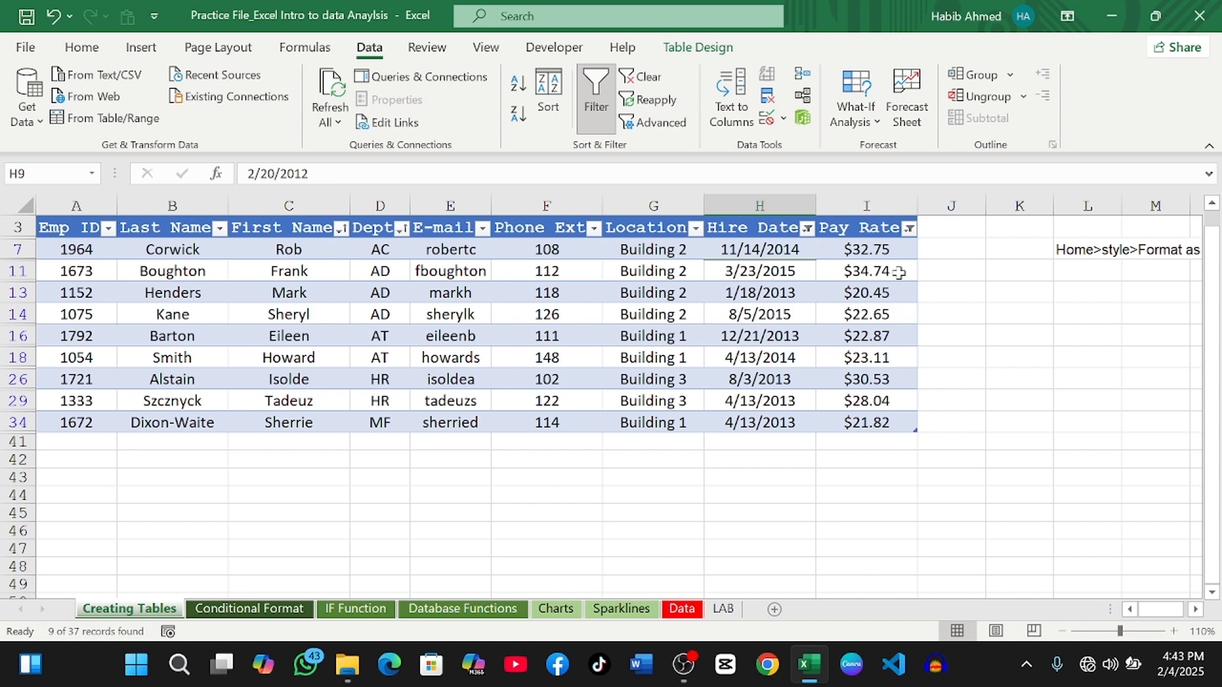
Change the Pay Rate number filter to show only values greater than 25
{"action": "left_click", "coordinate": [909, 229]}
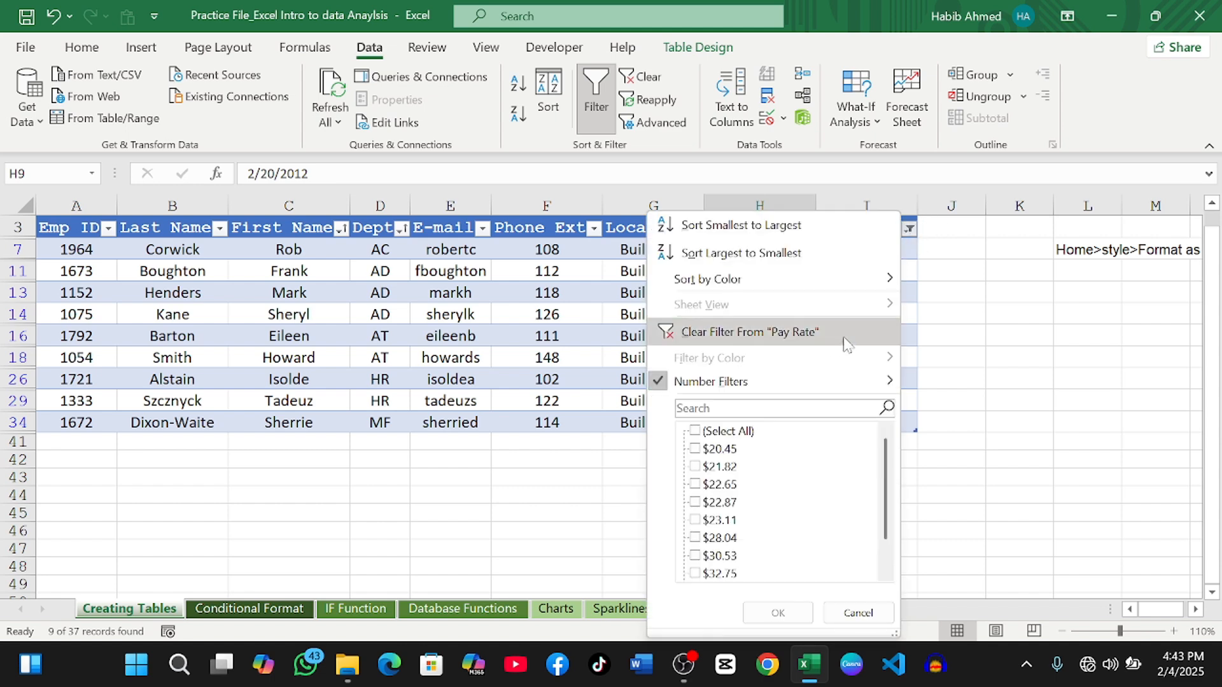
{"action": "mouse_move", "coordinate": [878, 380]}
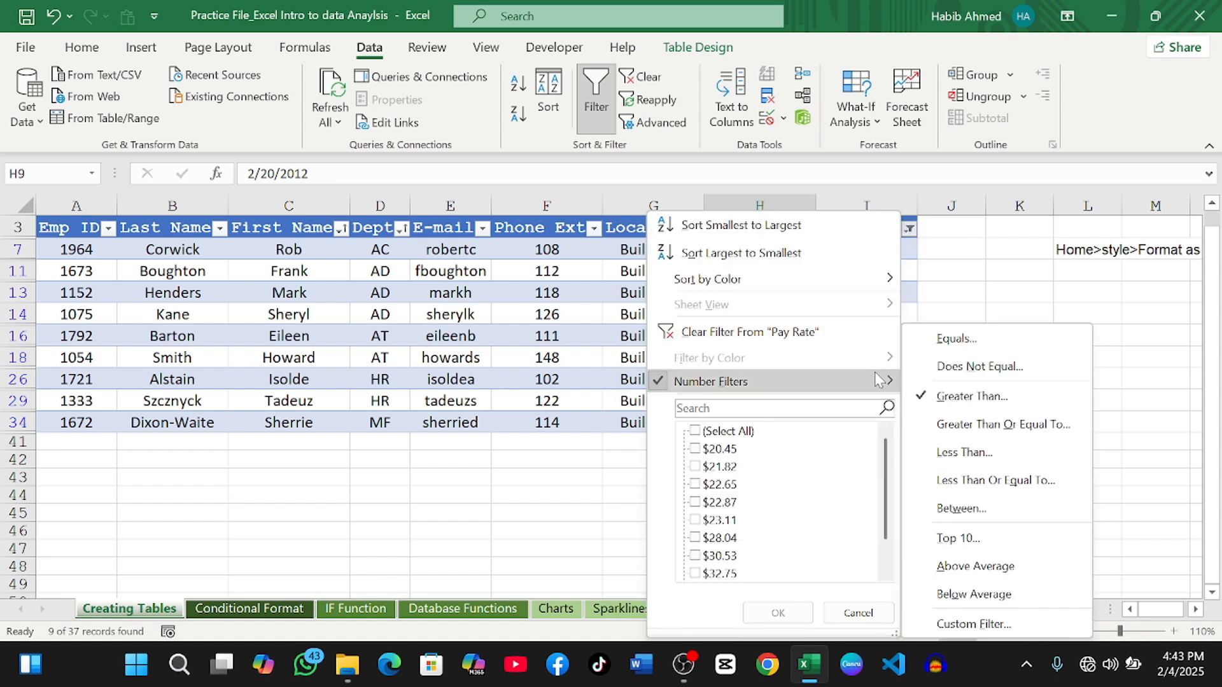
{"action": "left_click", "coordinate": [944, 396]}
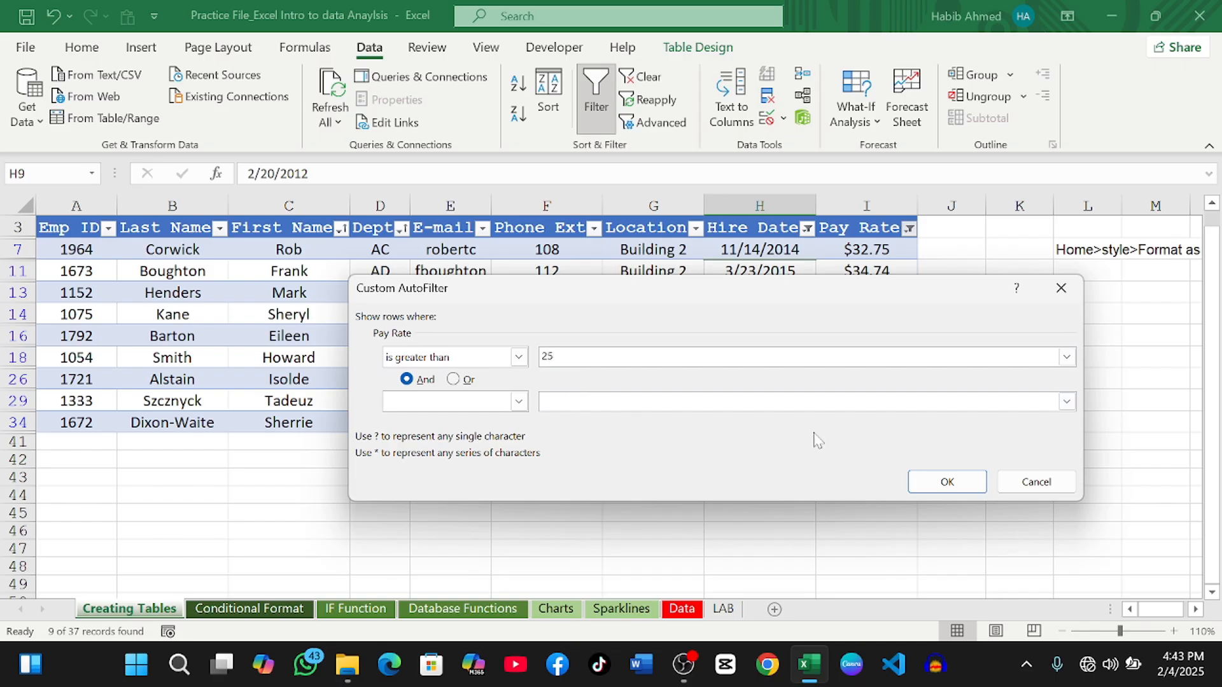
{"action": "left_click", "coordinate": [926, 482]}
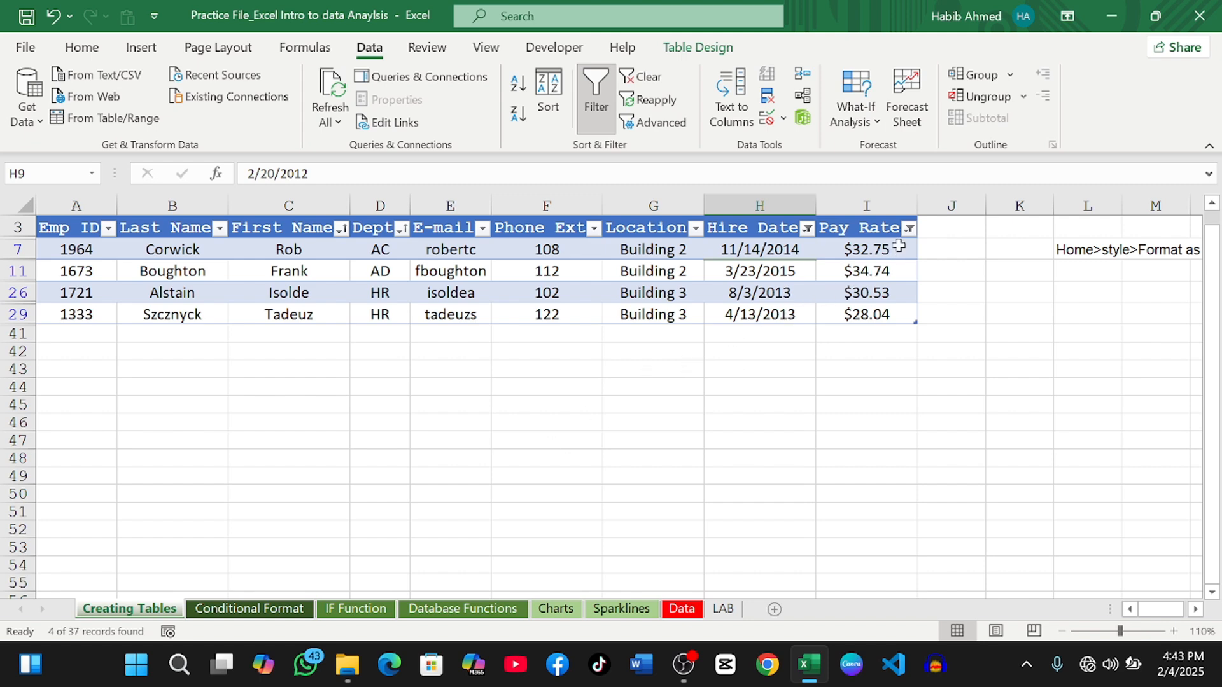
Clear the filters from the Pay Rate and Hire Date columns
{"action": "left_click", "coordinate": [909, 228]}
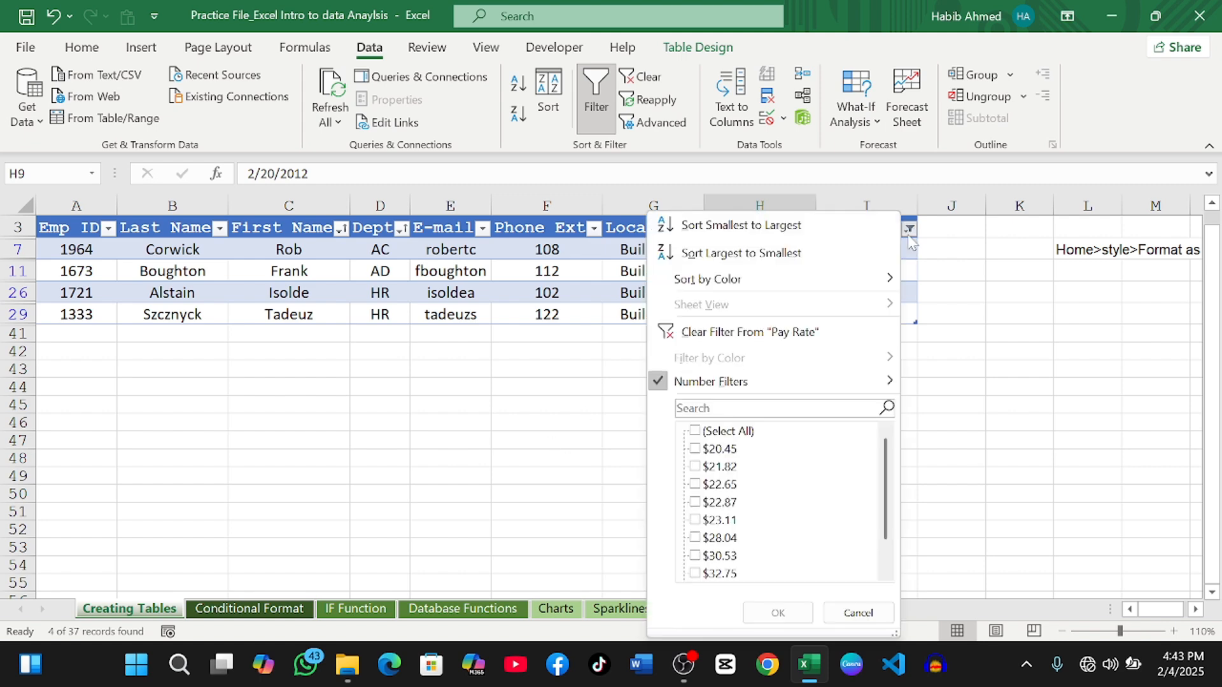
{"action": "left_click", "coordinate": [786, 332]}
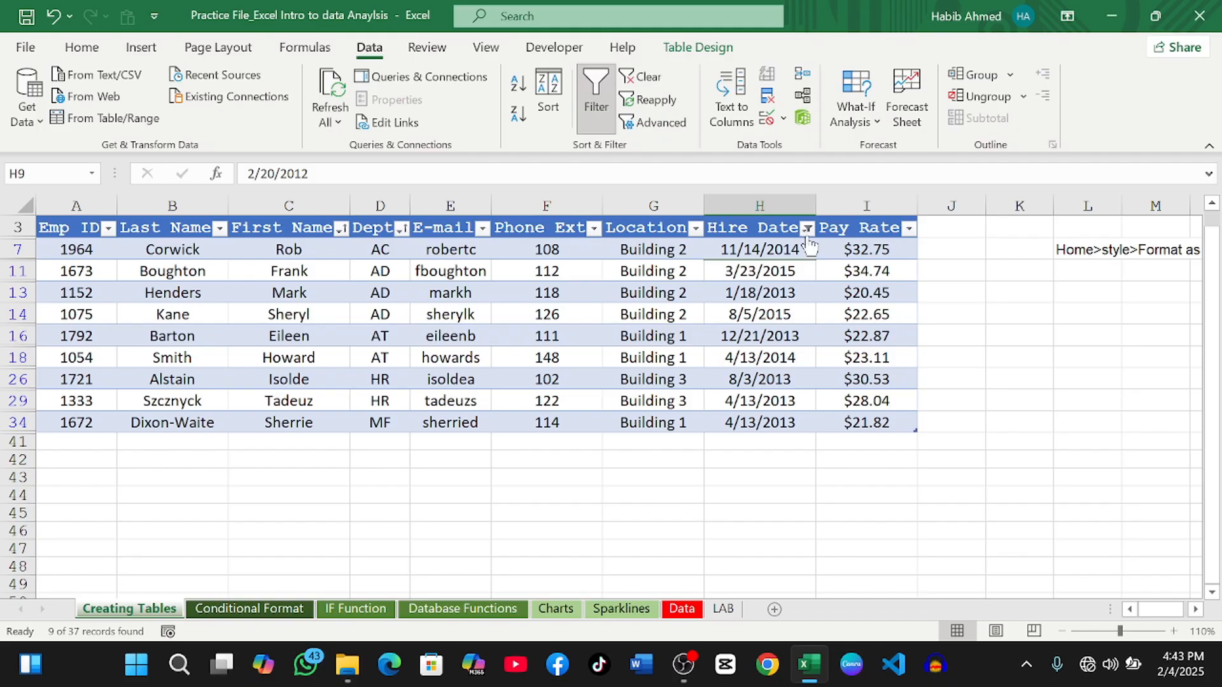
{"action": "left_click", "coordinate": [806, 229]}
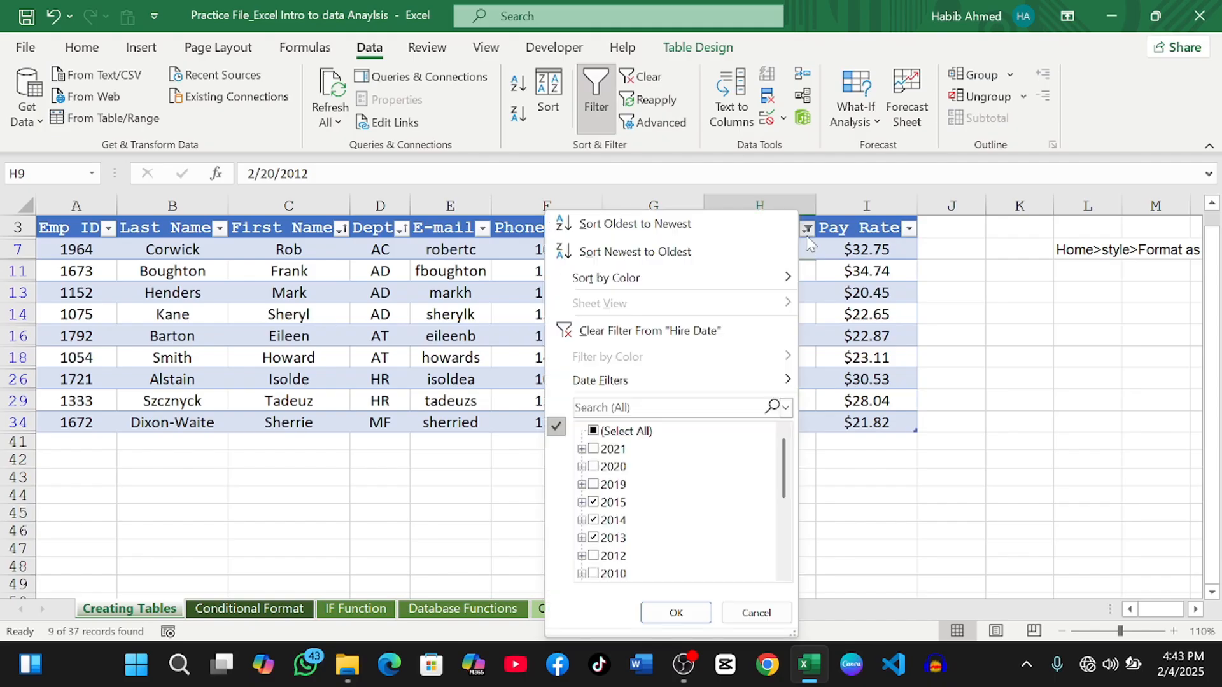
{"action": "left_click", "coordinate": [727, 334]}
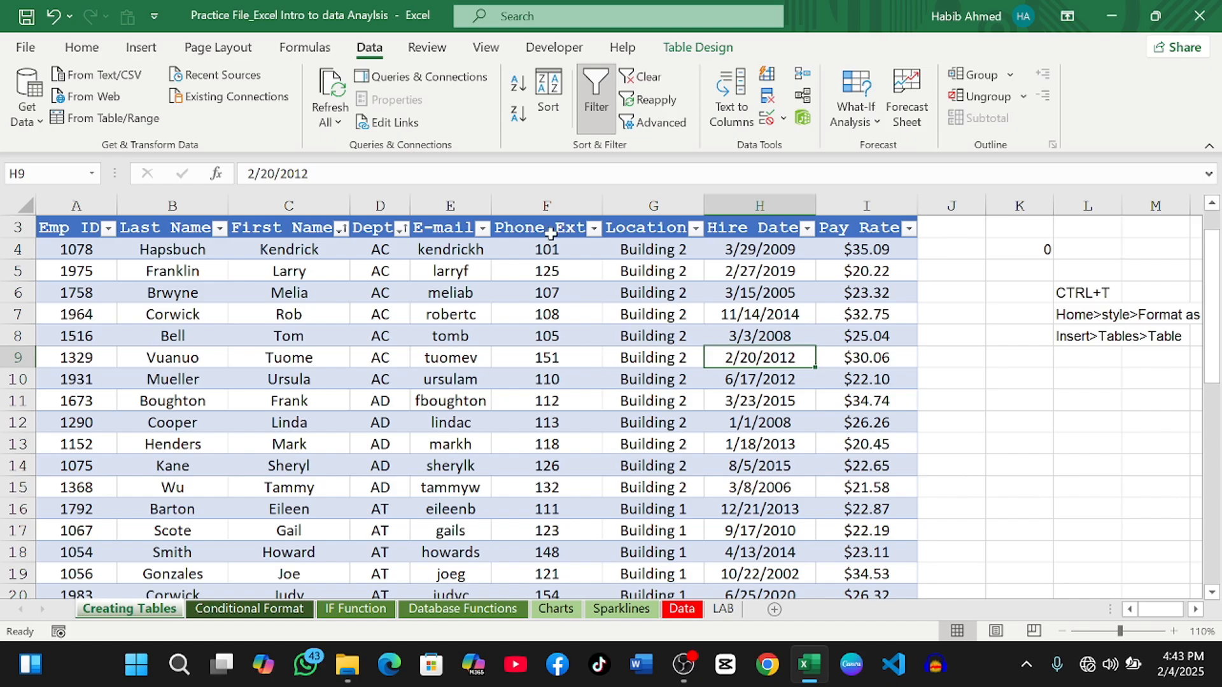
Examine the Dept column's sort and filter options and look through all rows of the unfiltered employee table
{"action": "left_click", "coordinate": [400, 231]}
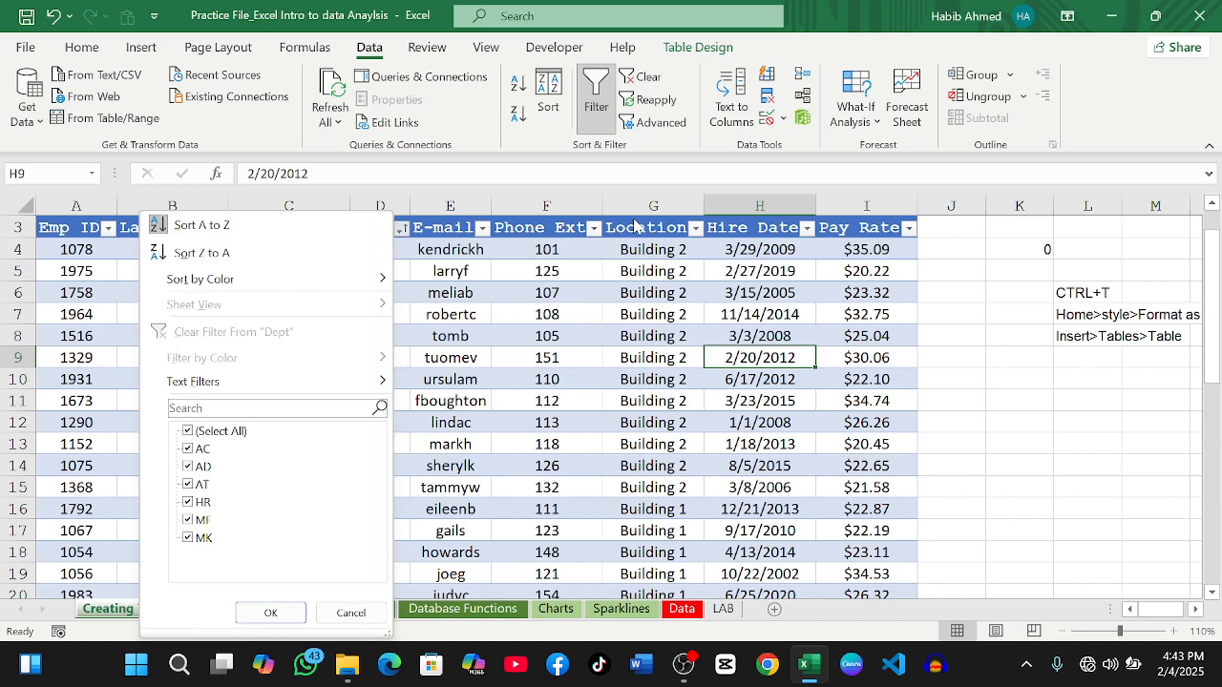
{"action": "left_click", "coordinate": [1026, 272]}
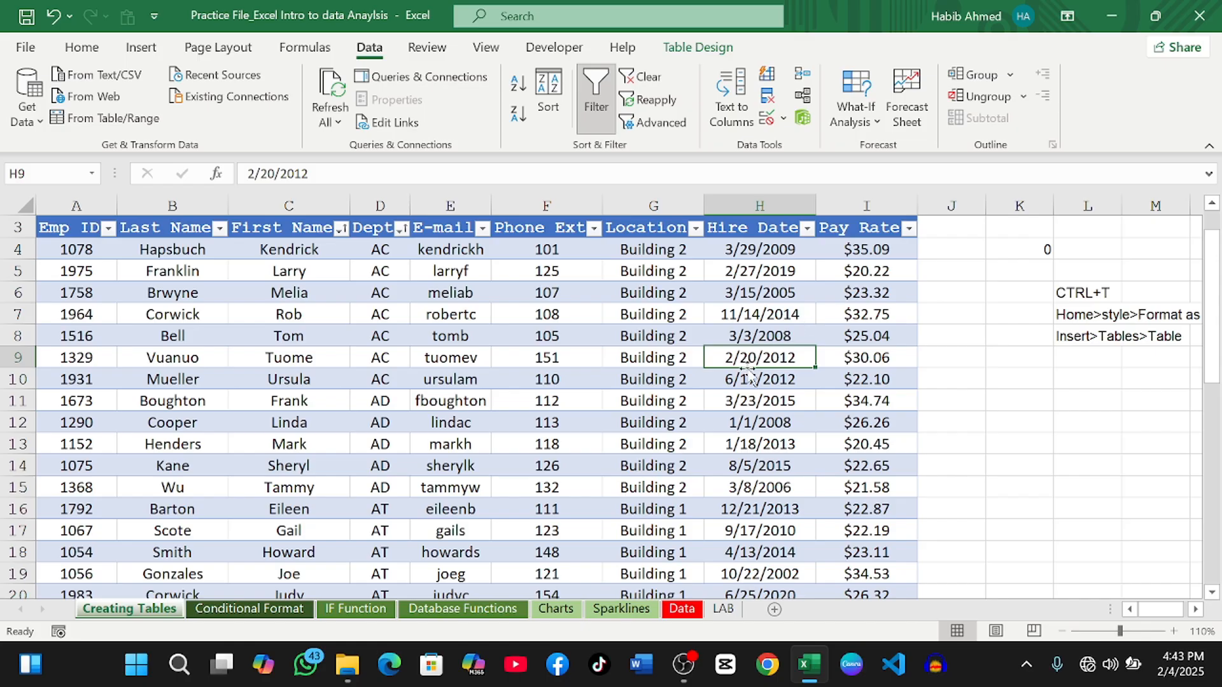
{"action": "scroll", "coordinate": [575, 437], "scroll_direction": "down", "scroll_amount": 5}
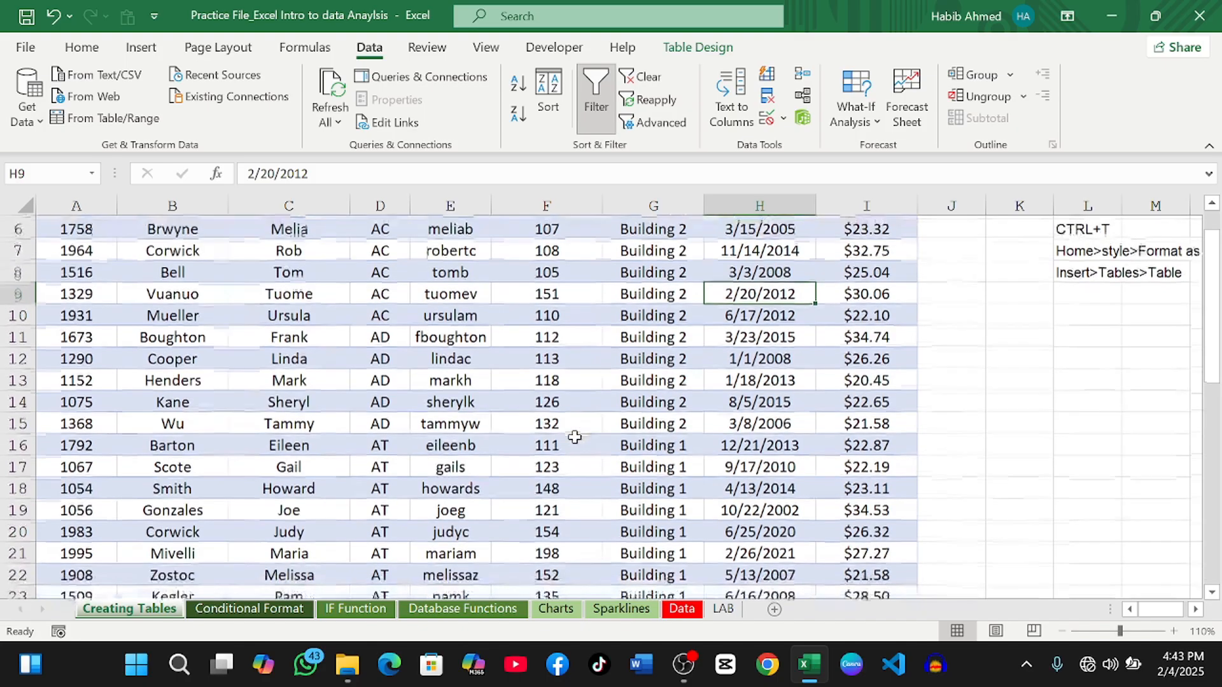
{"action": "scroll", "coordinate": [575, 437], "scroll_direction": "down", "scroll_amount": 5}
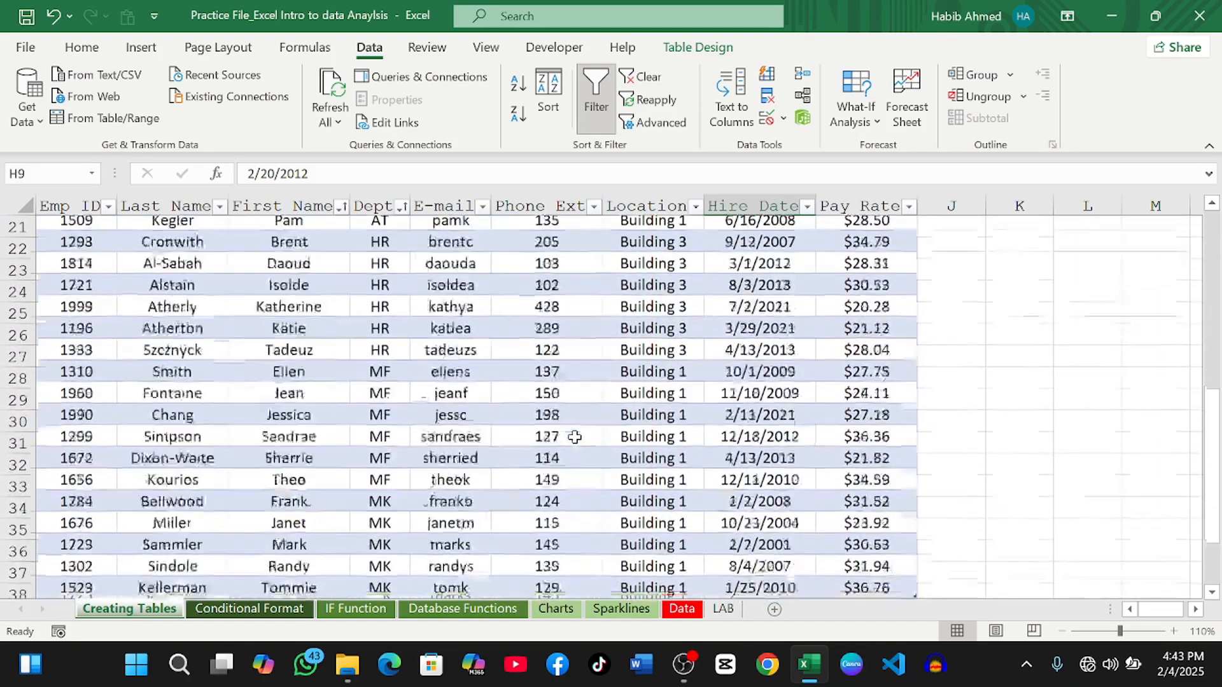
{"action": "scroll", "coordinate": [575, 437], "scroll_direction": "up", "scroll_amount": 3}
{"action": "scroll", "coordinate": [574, 437], "scroll_direction": "down", "scroll_amount": 2}
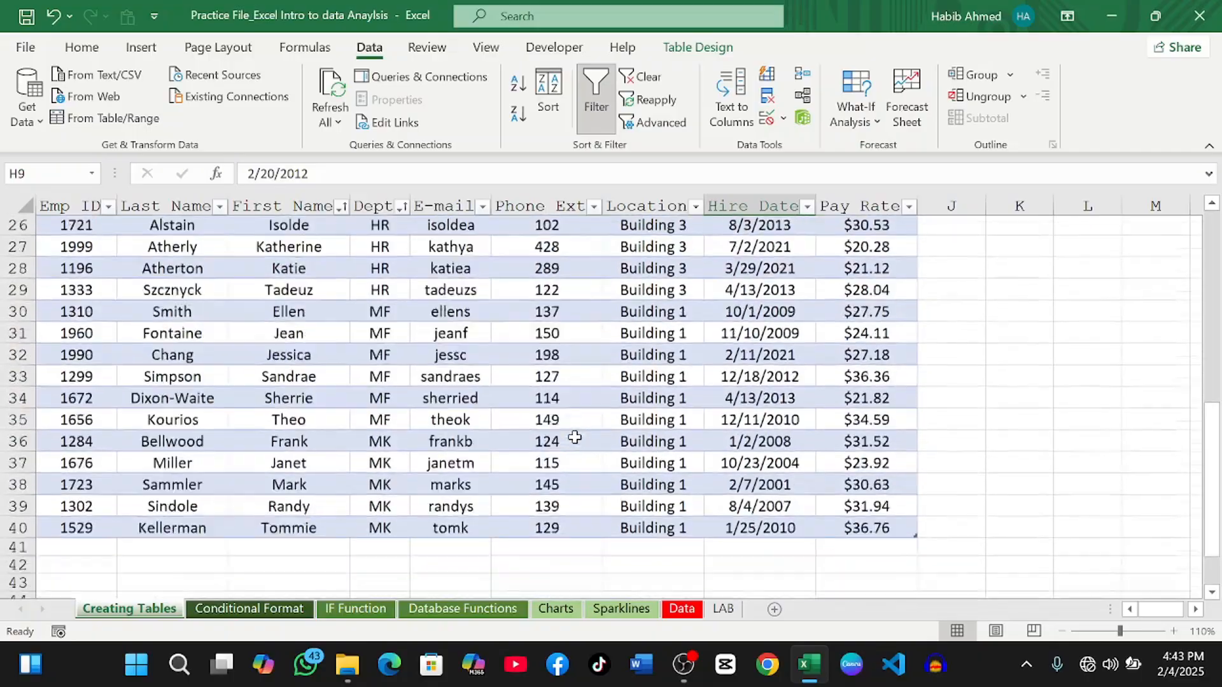
{"action": "scroll", "coordinate": [575, 437], "scroll_direction": "up", "scroll_amount": 8}
{"action": "scroll", "coordinate": [575, 437], "scroll_direction": "up", "scroll_amount": 1}
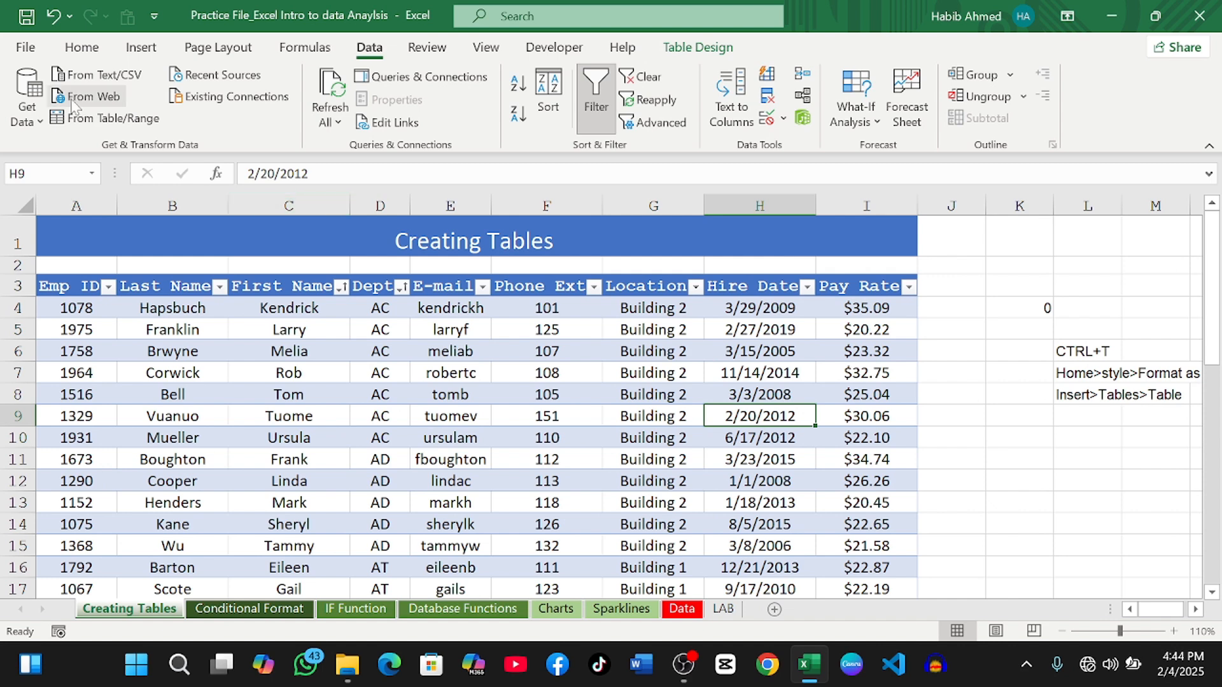
Review the sort levels applied to the employee table, leaving them as they are
{"action": "left_click", "coordinate": [78, 49]}
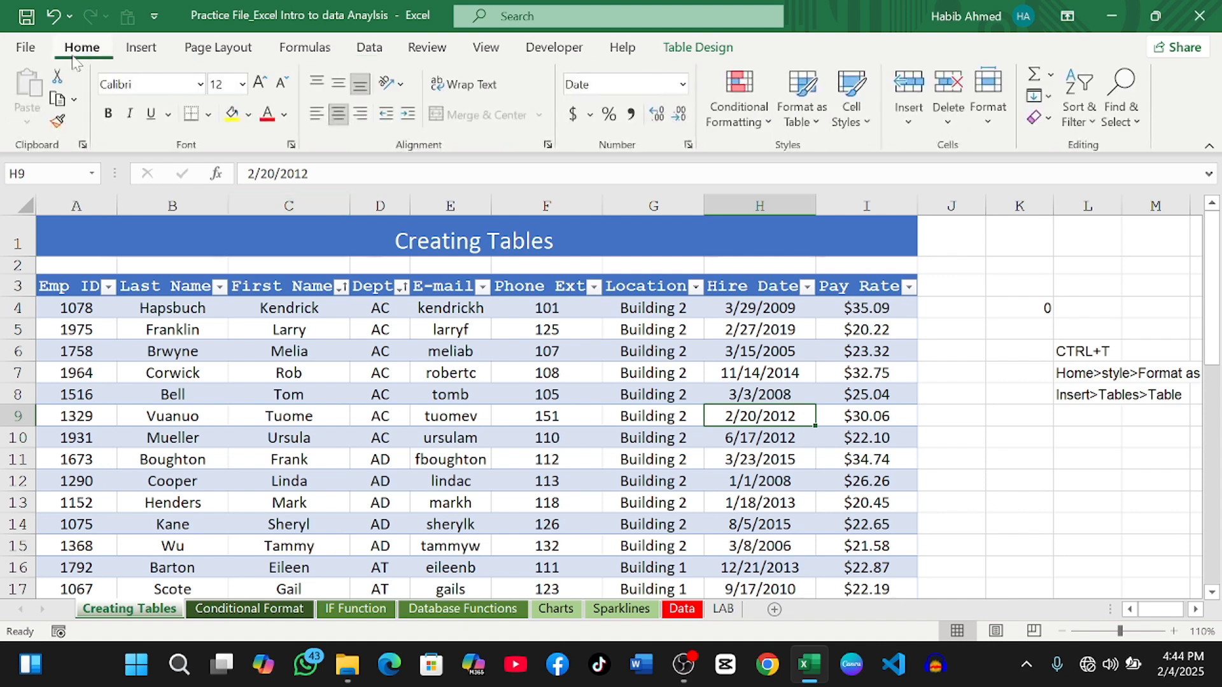
{"action": "left_click", "coordinate": [142, 49]}
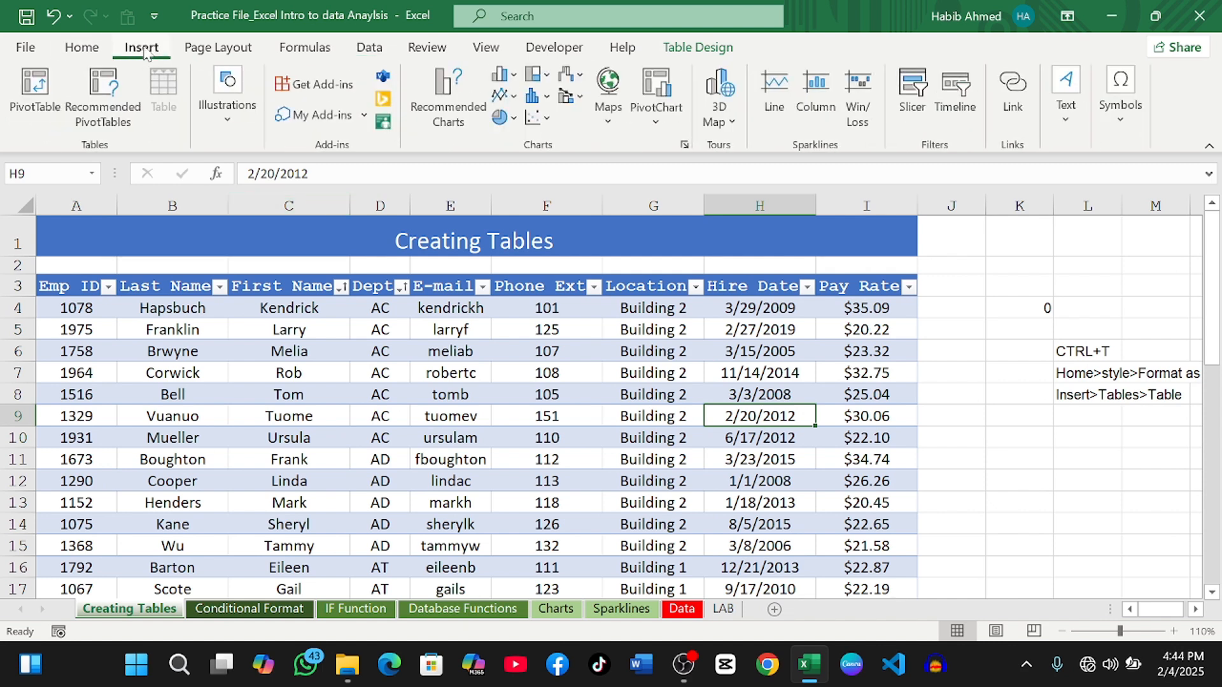
{"action": "left_click", "coordinate": [367, 53]}
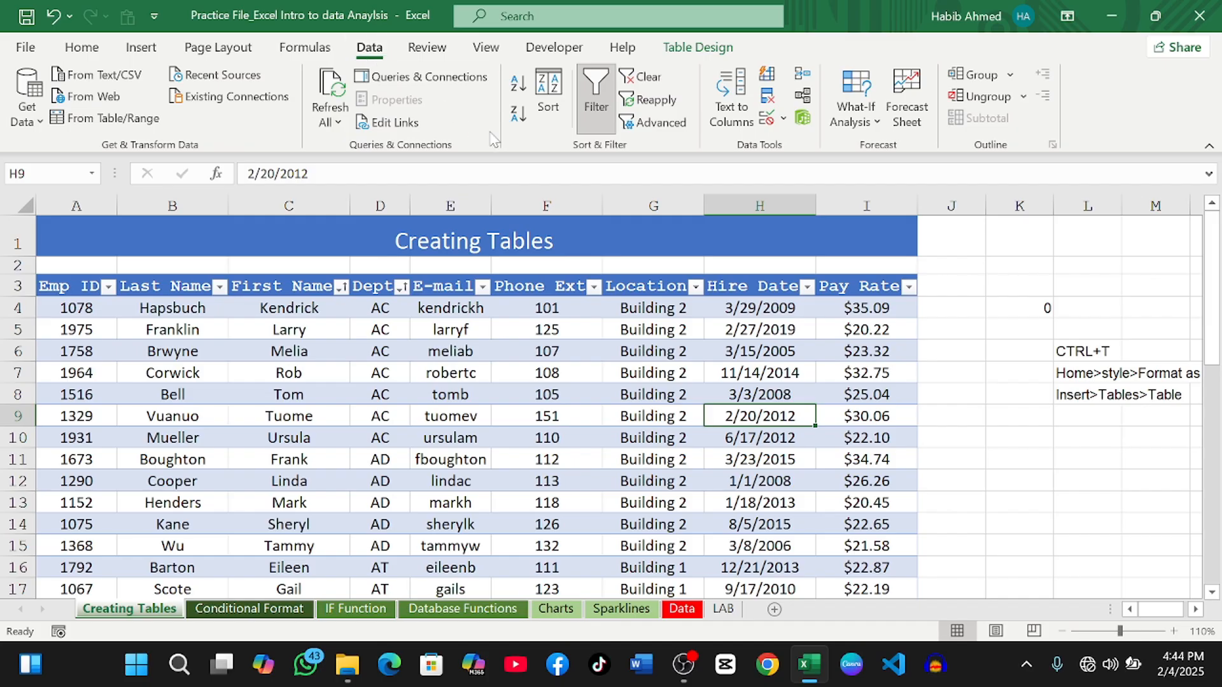
{"action": "left_click", "coordinate": [541, 90]}
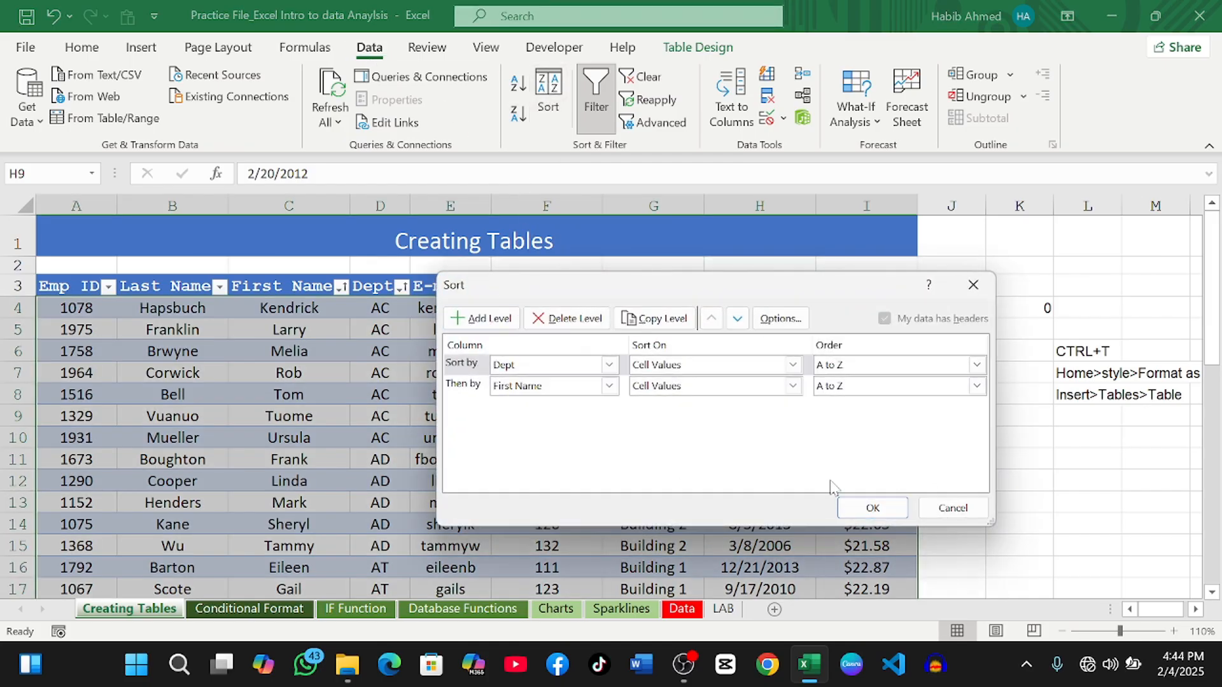
{"action": "left_click", "coordinate": [936, 507]}
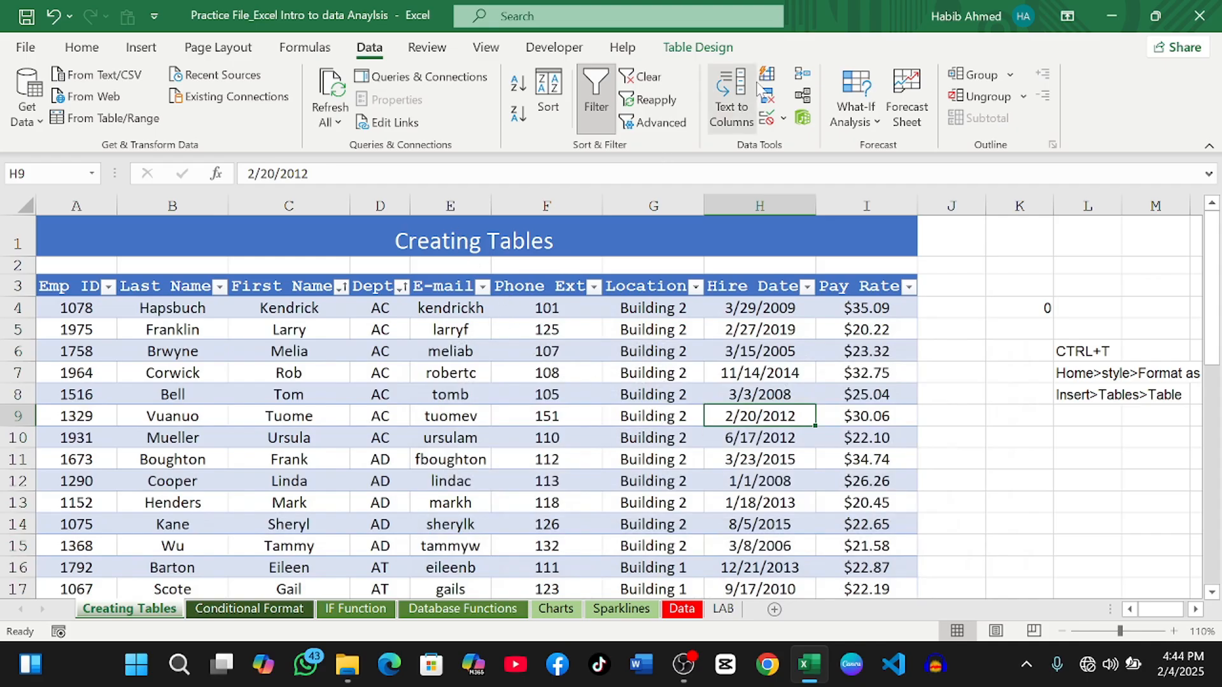
Add a total row to the end of the employee table
{"action": "left_click", "coordinate": [698, 47]}
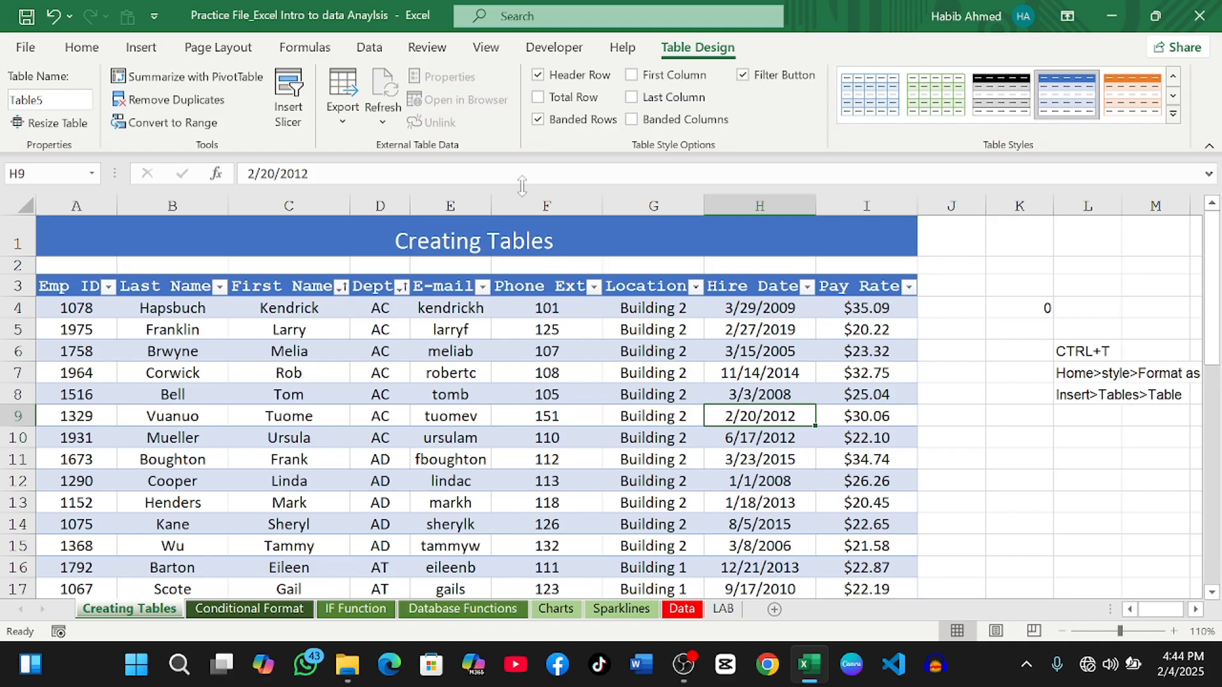
{"action": "left_click", "coordinate": [538, 101]}
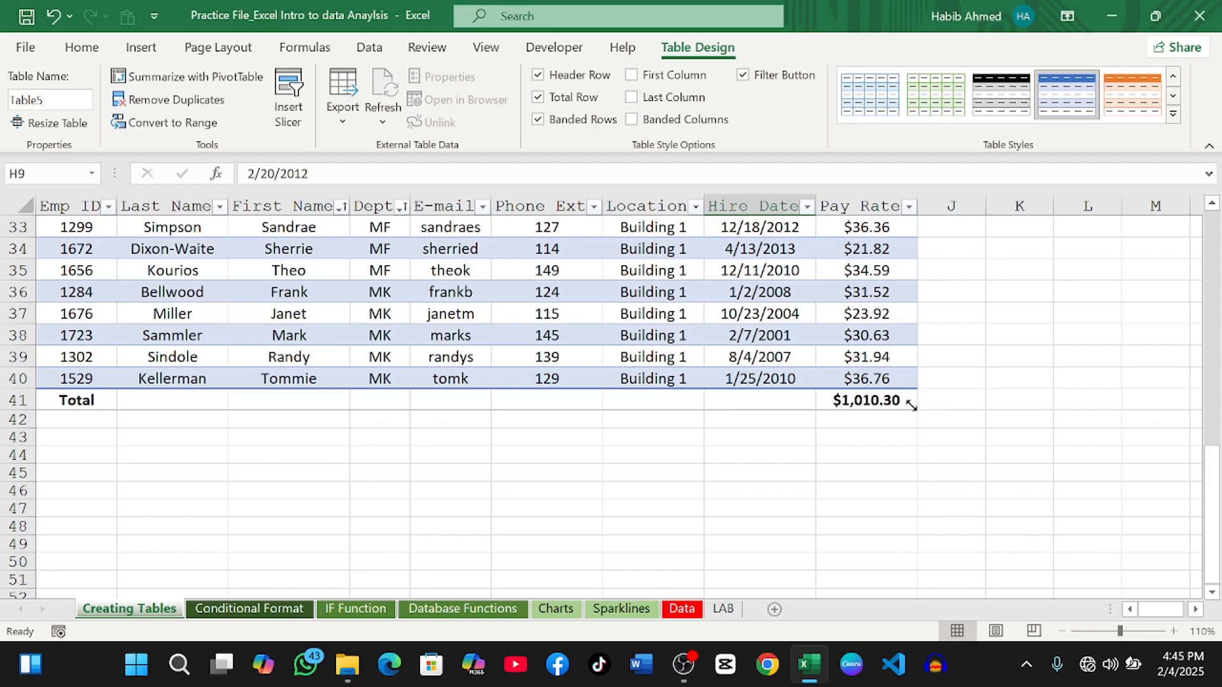
{"action": "left_click", "coordinate": [791, 399]}
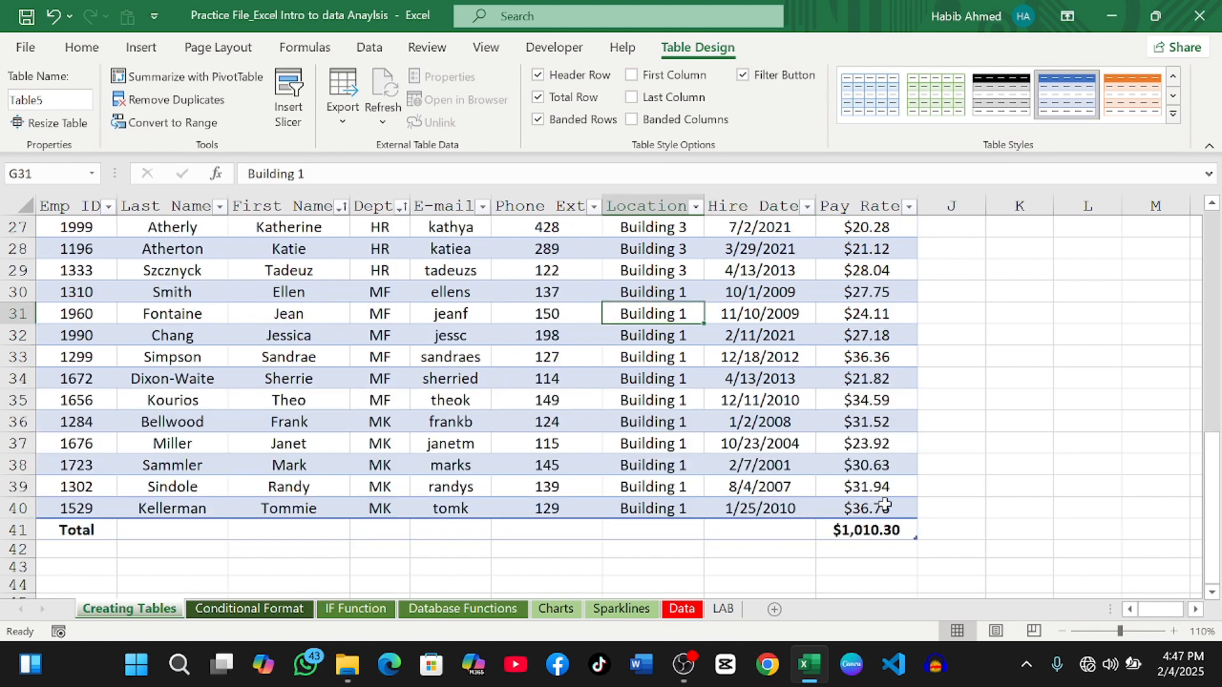
Set the Pay Rate cell of the total row to calculate the Average
{"action": "left_click", "coordinate": [900, 527]}
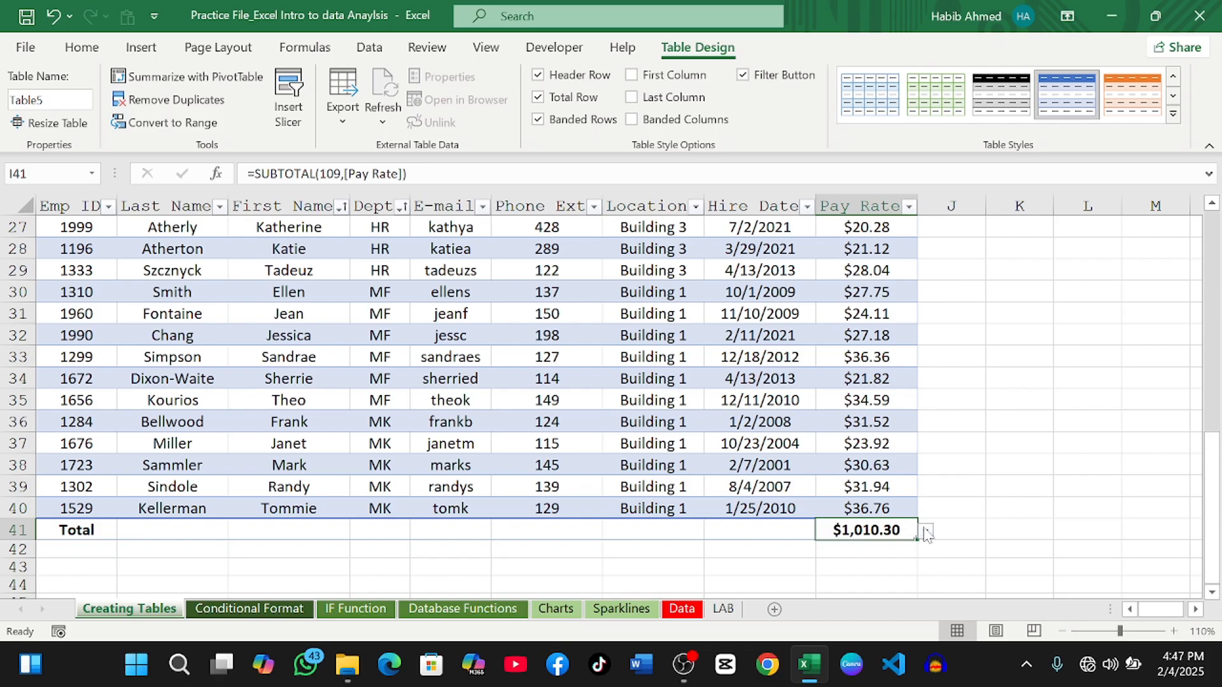
{"action": "left_click", "coordinate": [925, 531]}
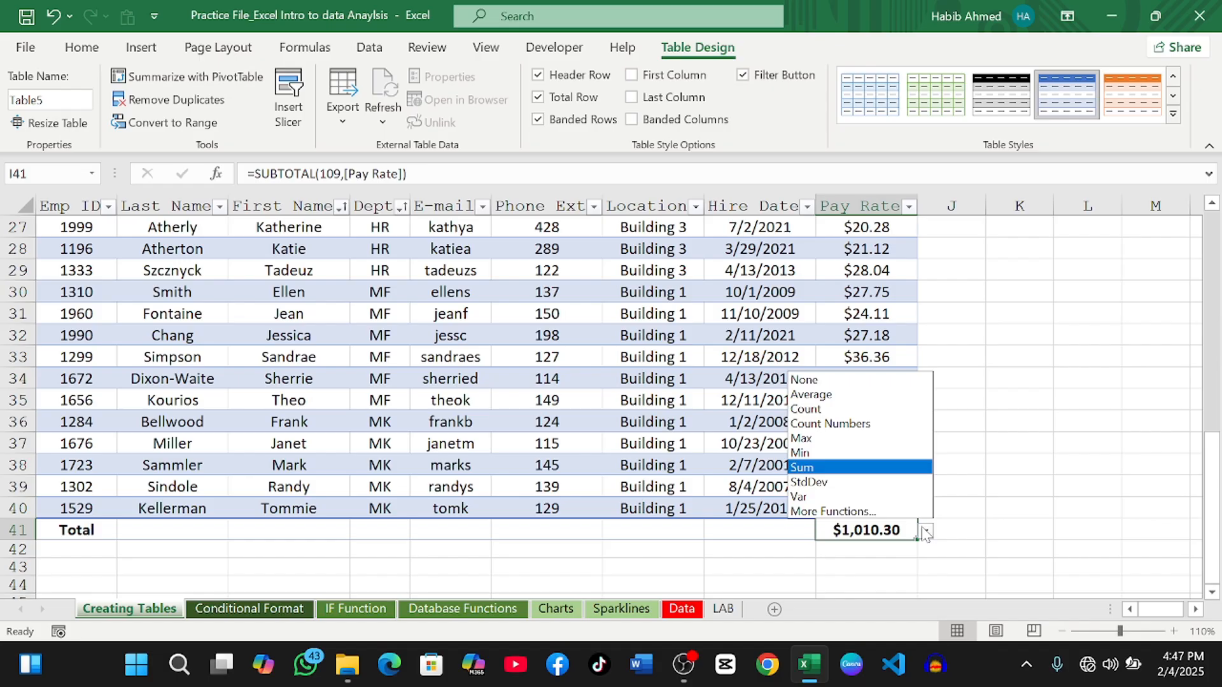
{"action": "left_click", "coordinate": [827, 396]}
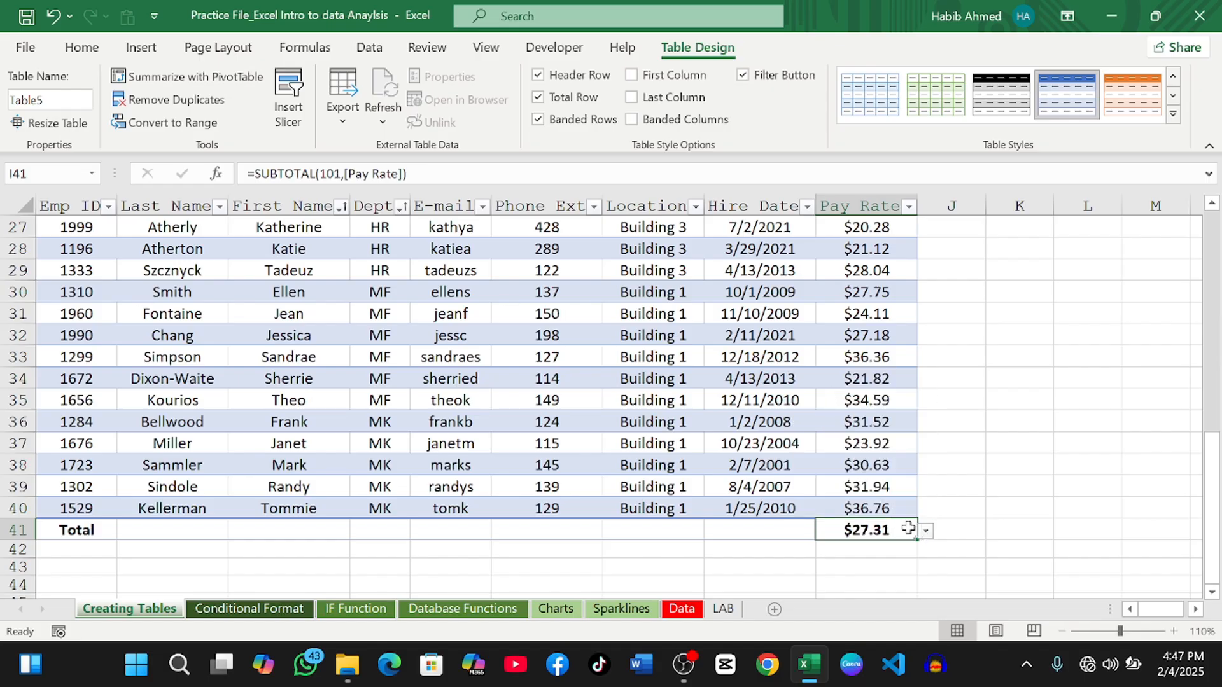
Try Count, Max, Min, Sum and StdDev for the total row's Pay Rate cell and set it back to Average
{"action": "left_click", "coordinate": [926, 535]}
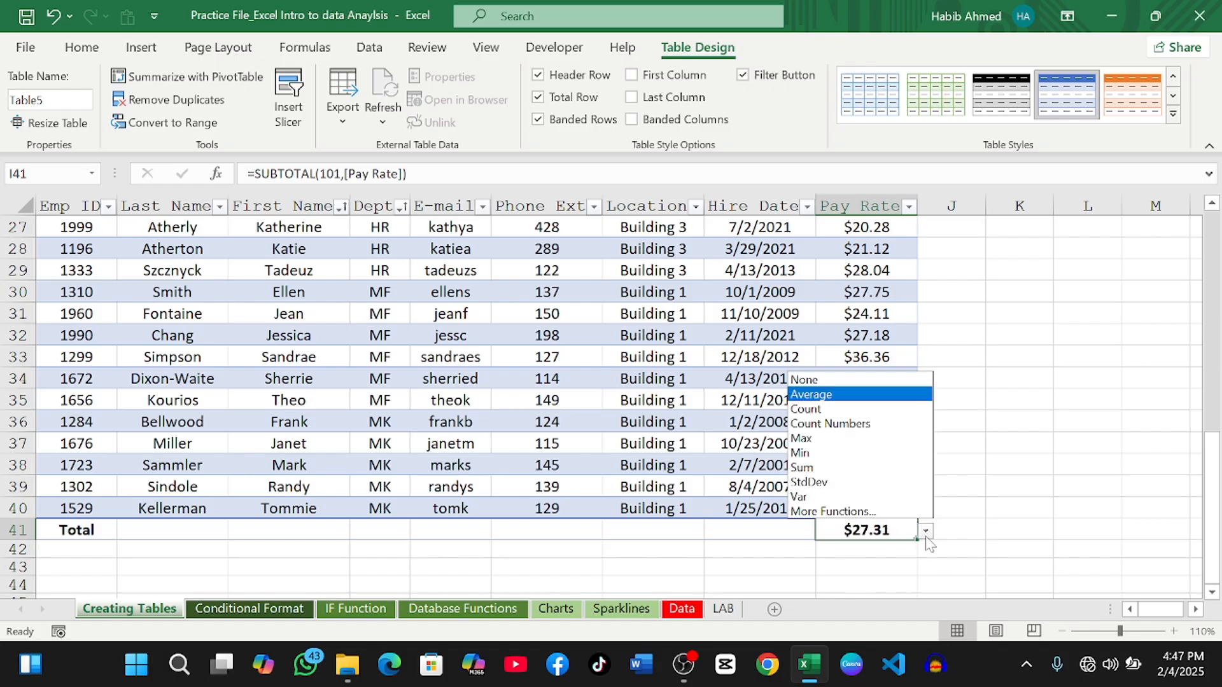
{"action": "left_click", "coordinate": [818, 410]}
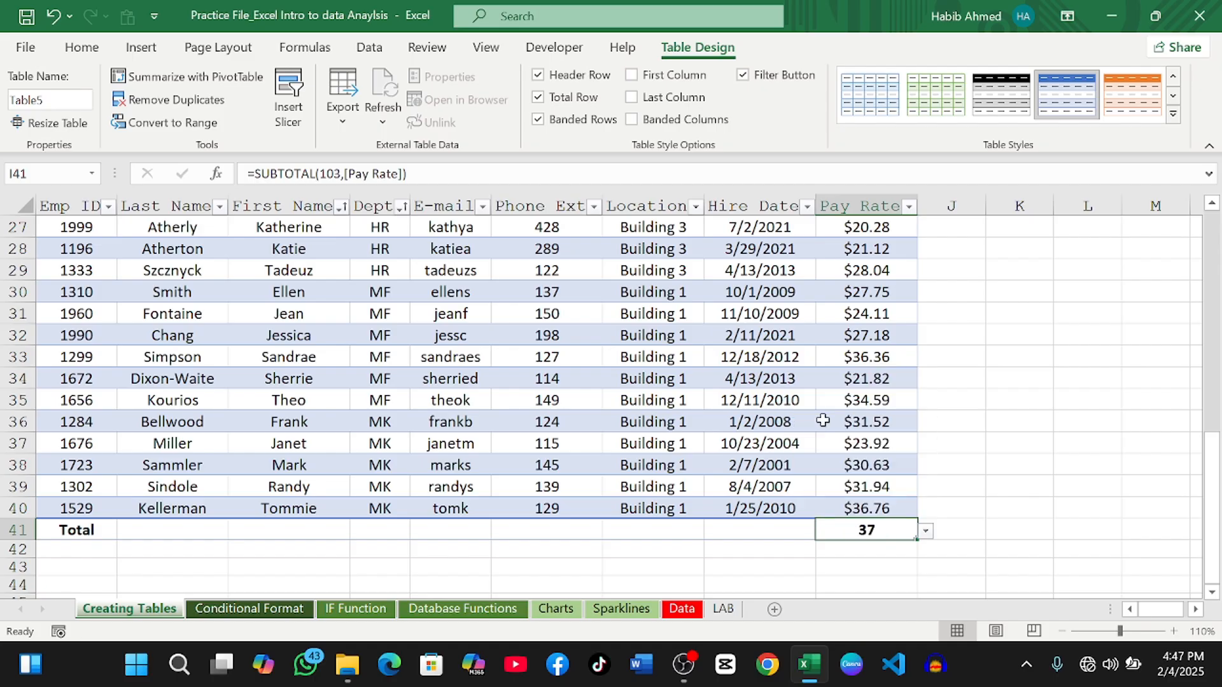
{"action": "left_click", "coordinate": [926, 533]}
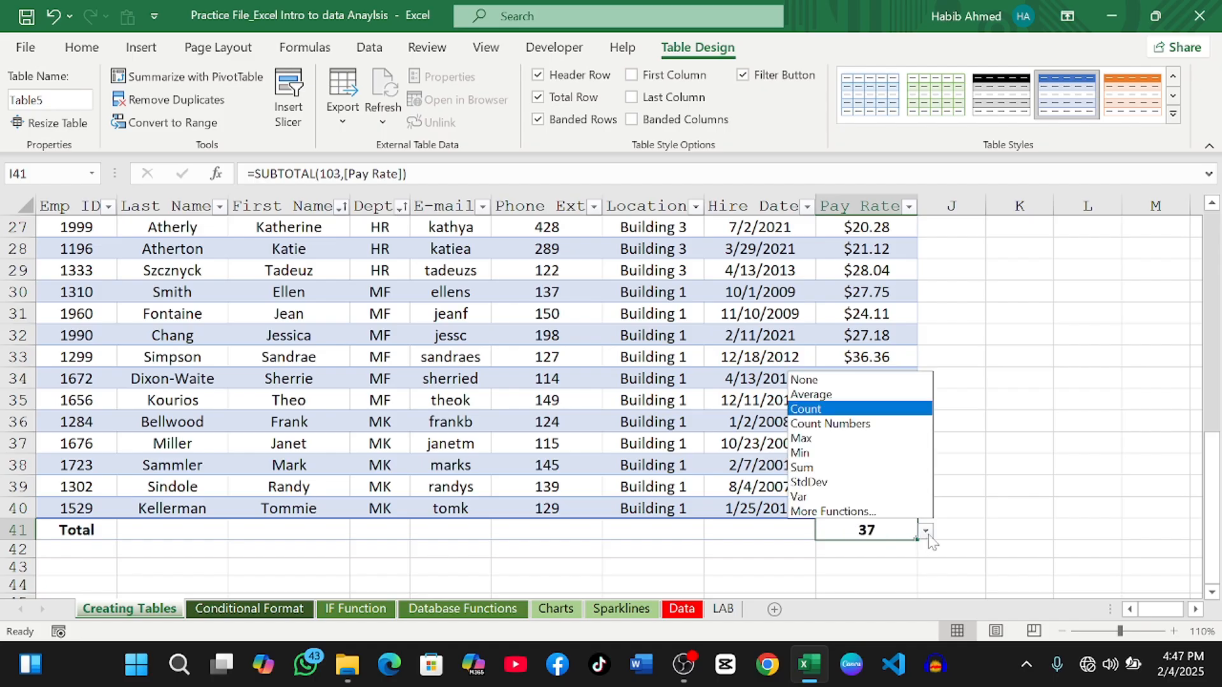
{"action": "left_click", "coordinate": [847, 439]}
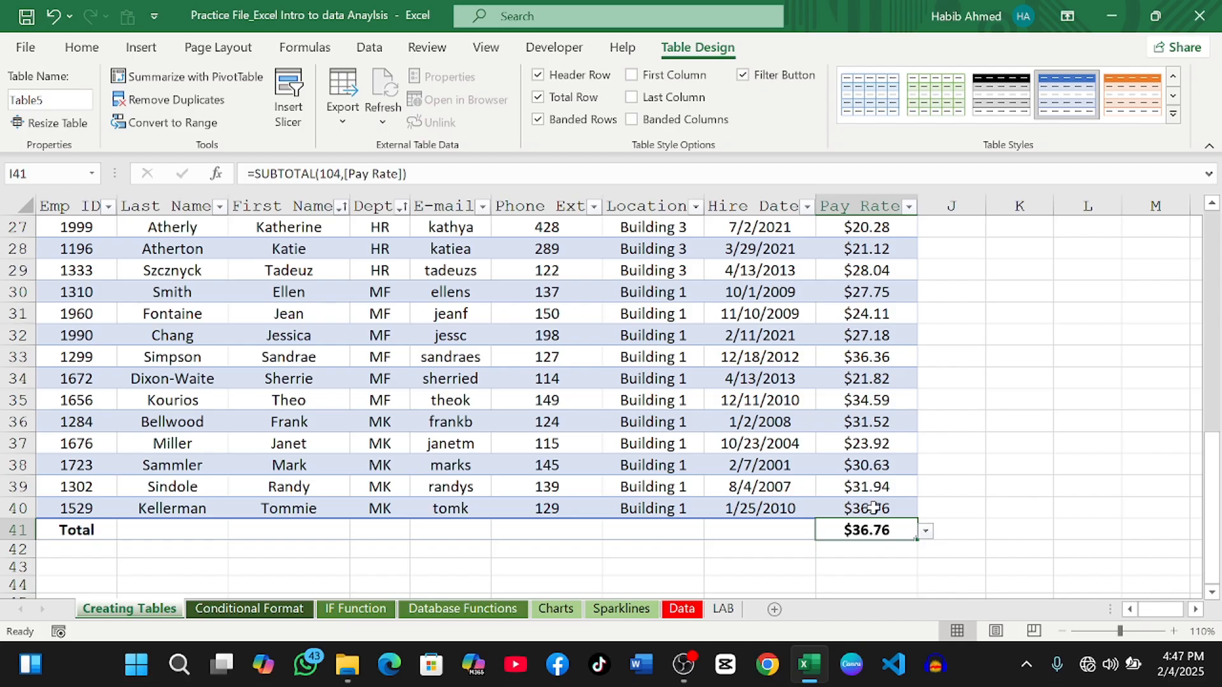
{"action": "left_click", "coordinate": [926, 533]}
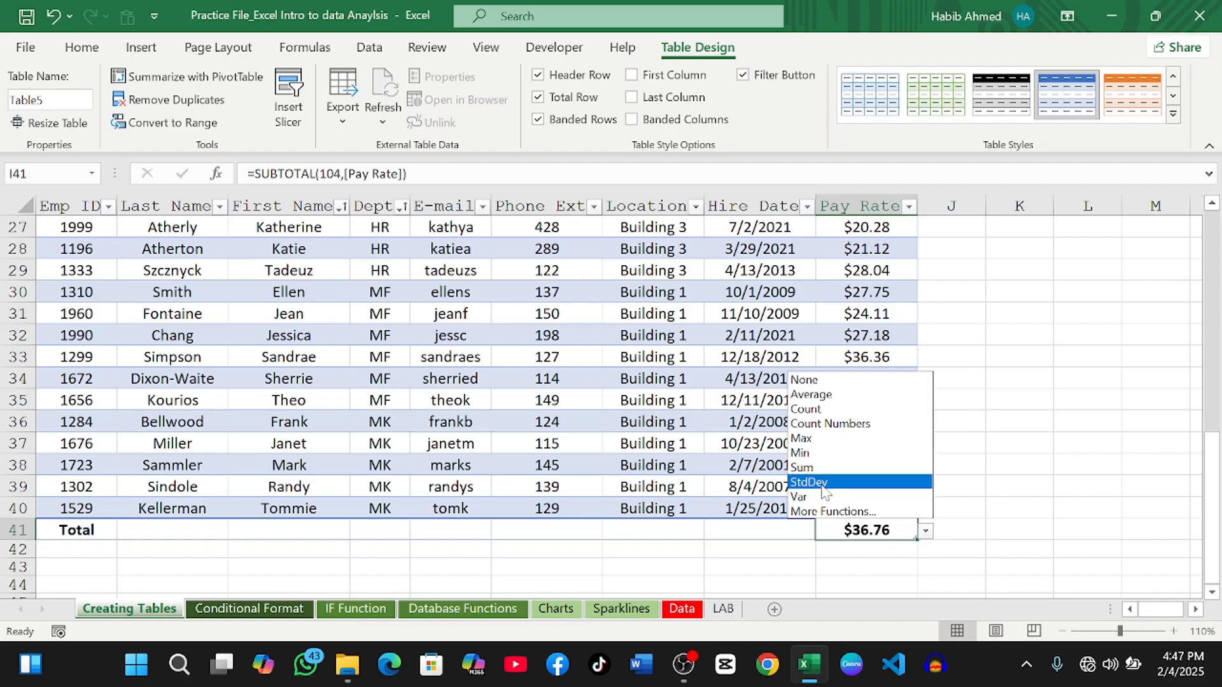
{"action": "left_click", "coordinate": [817, 456]}
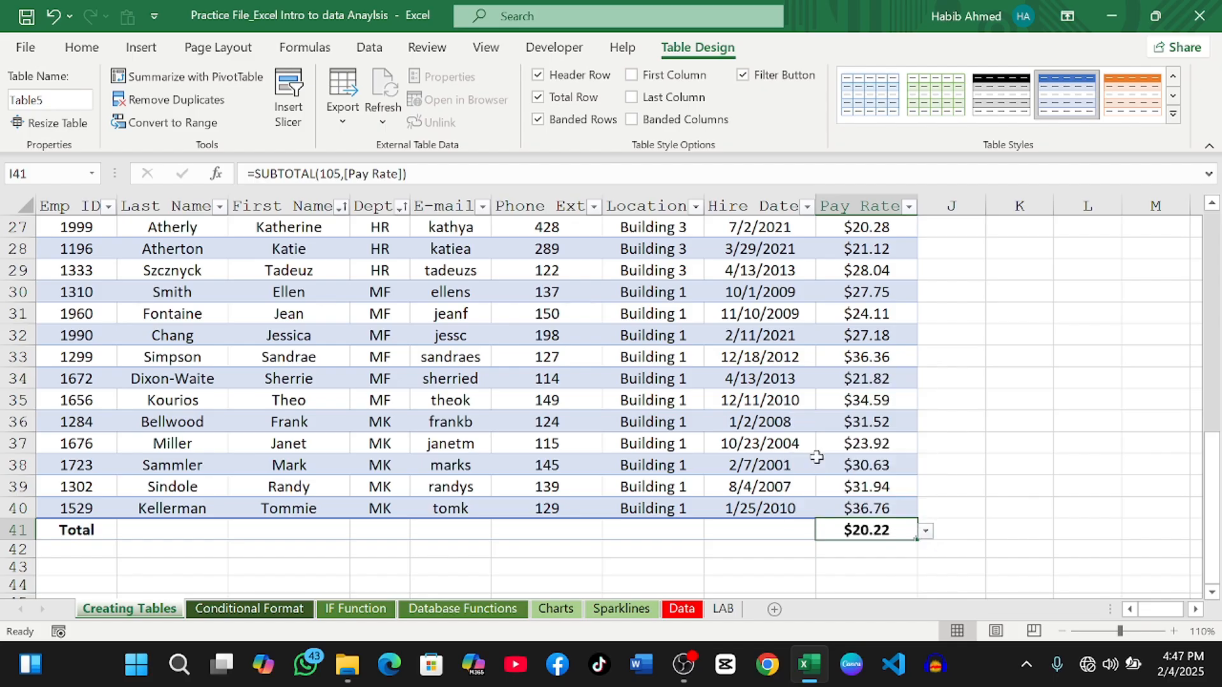
{"action": "left_click", "coordinate": [926, 533]}
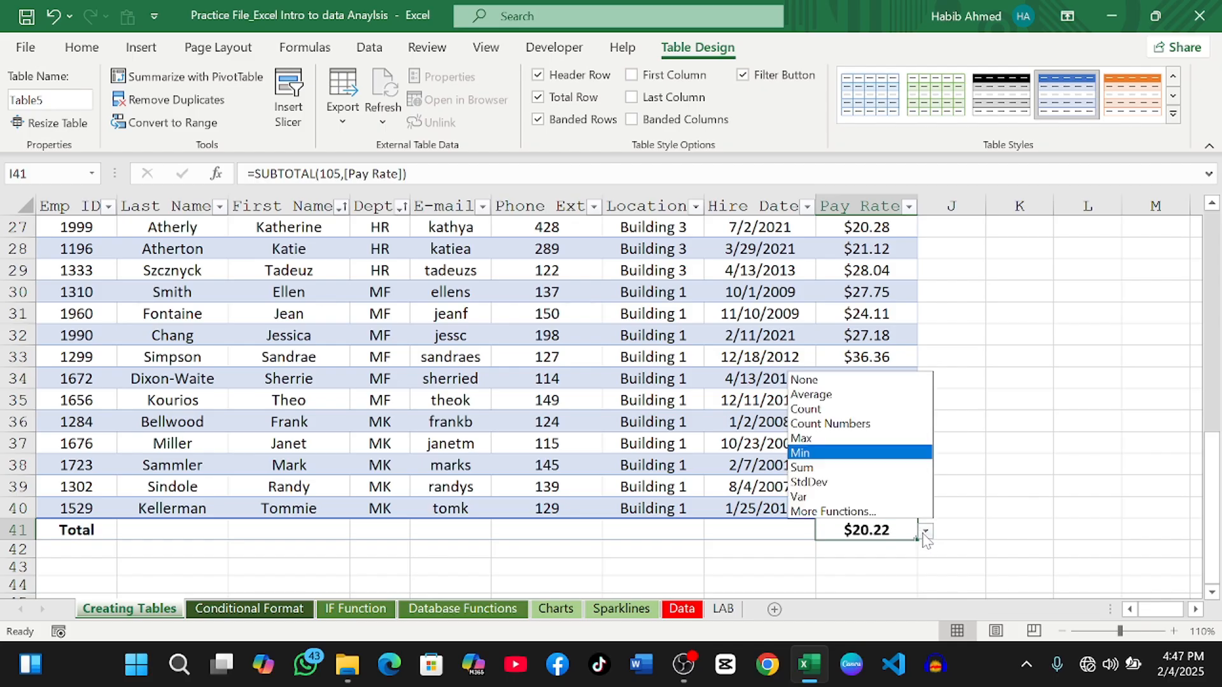
{"action": "left_click", "coordinate": [848, 469]}
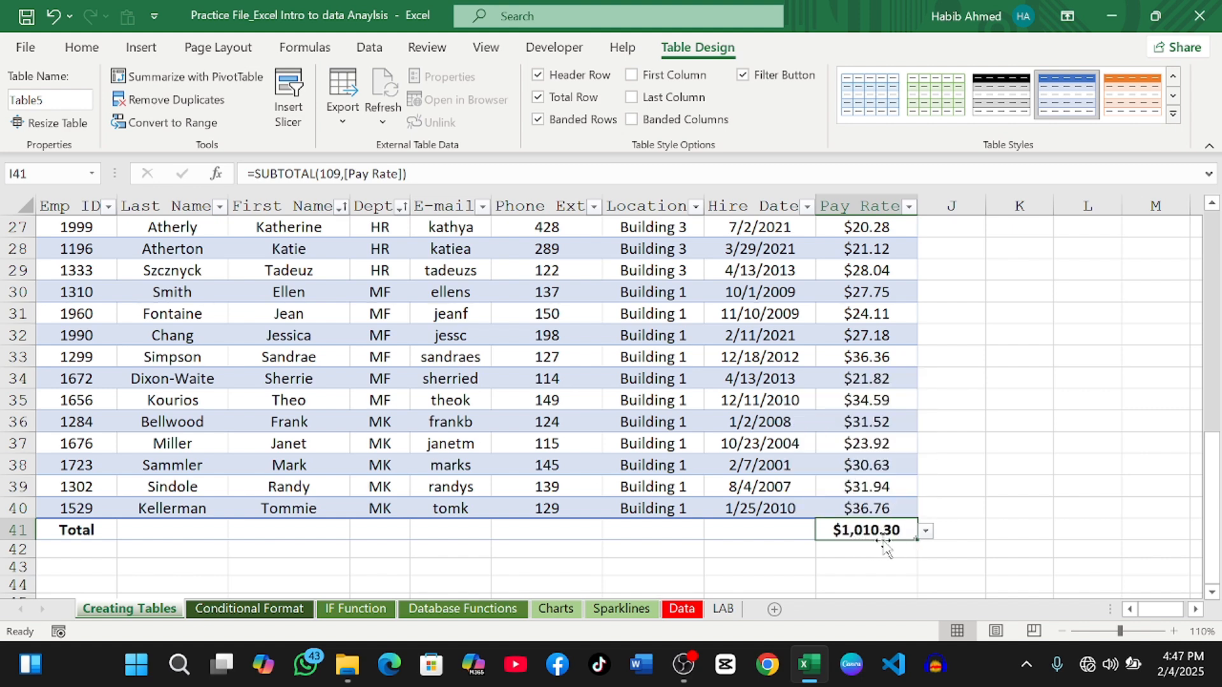
{"action": "left_click", "coordinate": [926, 531]}
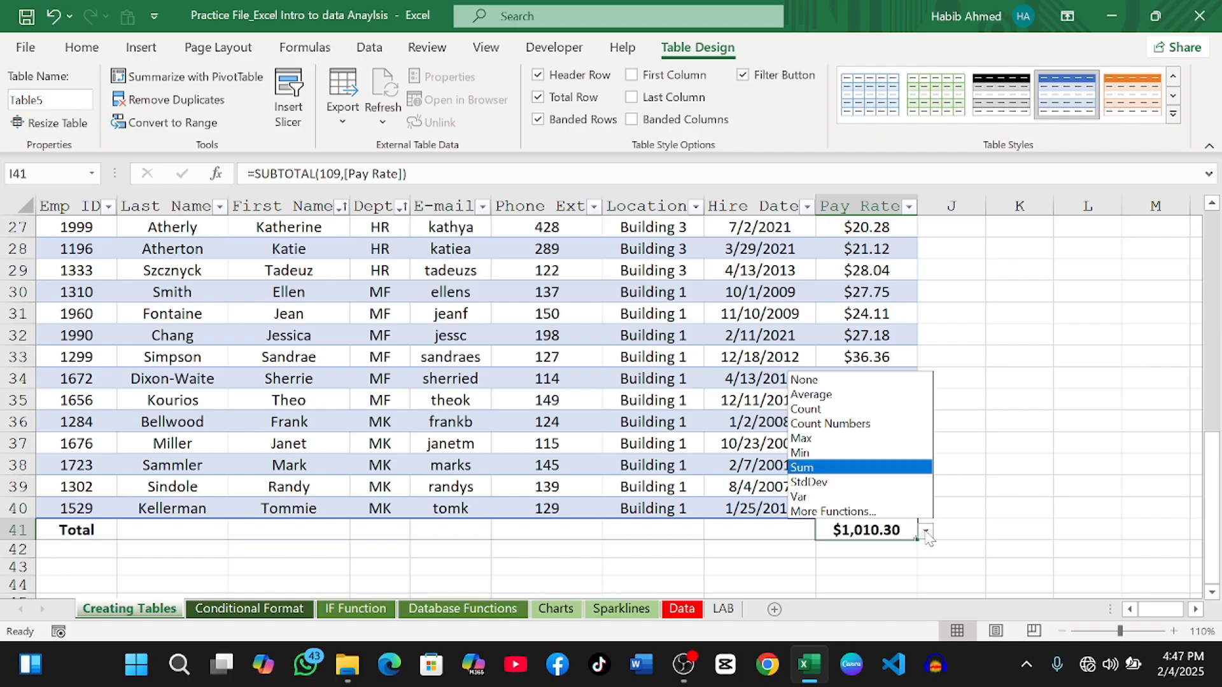
{"action": "left_click", "coordinate": [835, 482]}
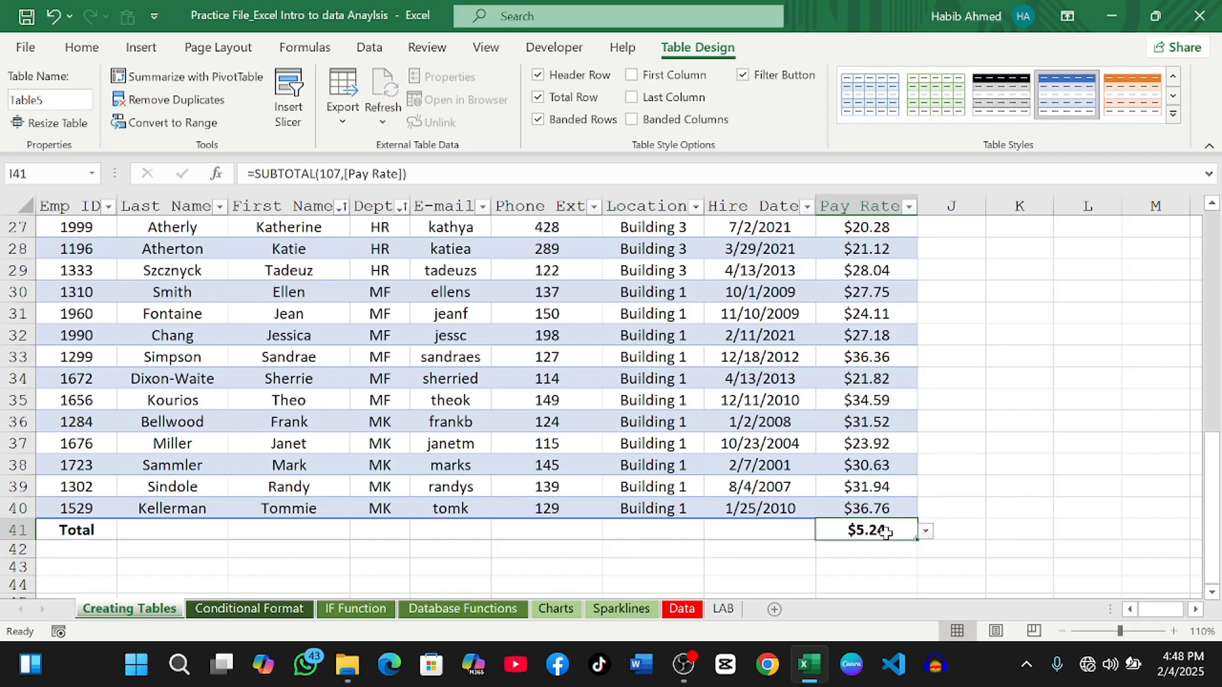
{"action": "left_click", "coordinate": [926, 532]}
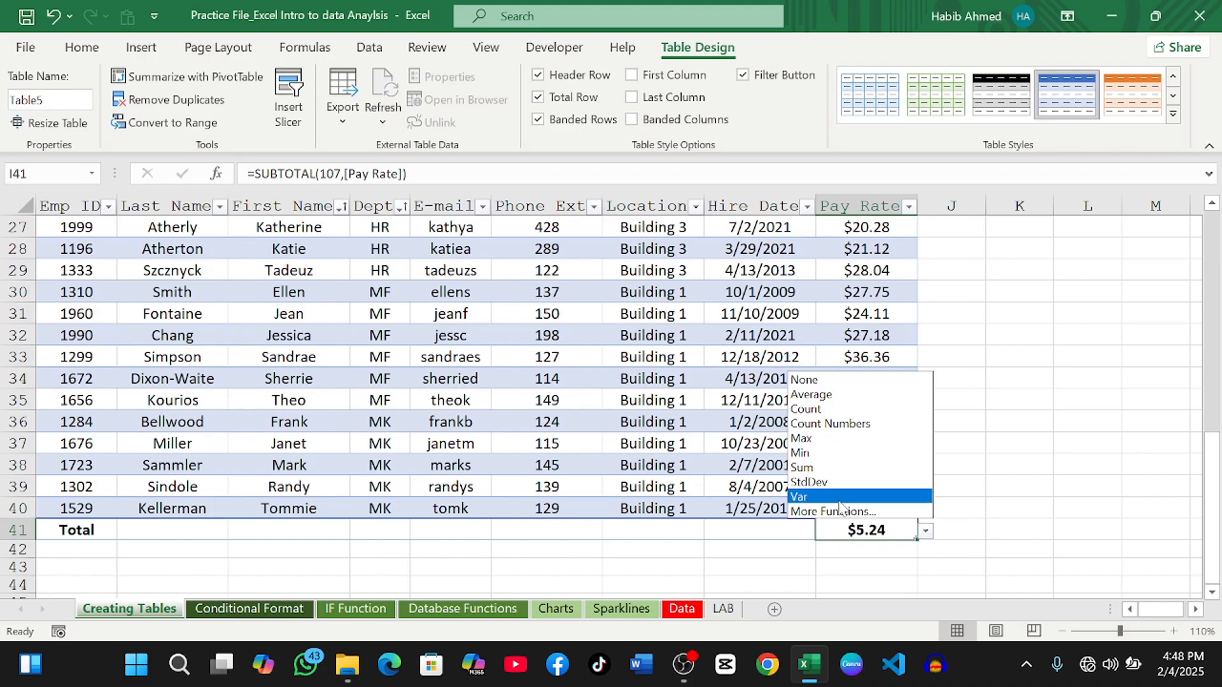
{"action": "left_click", "coordinate": [836, 395]}
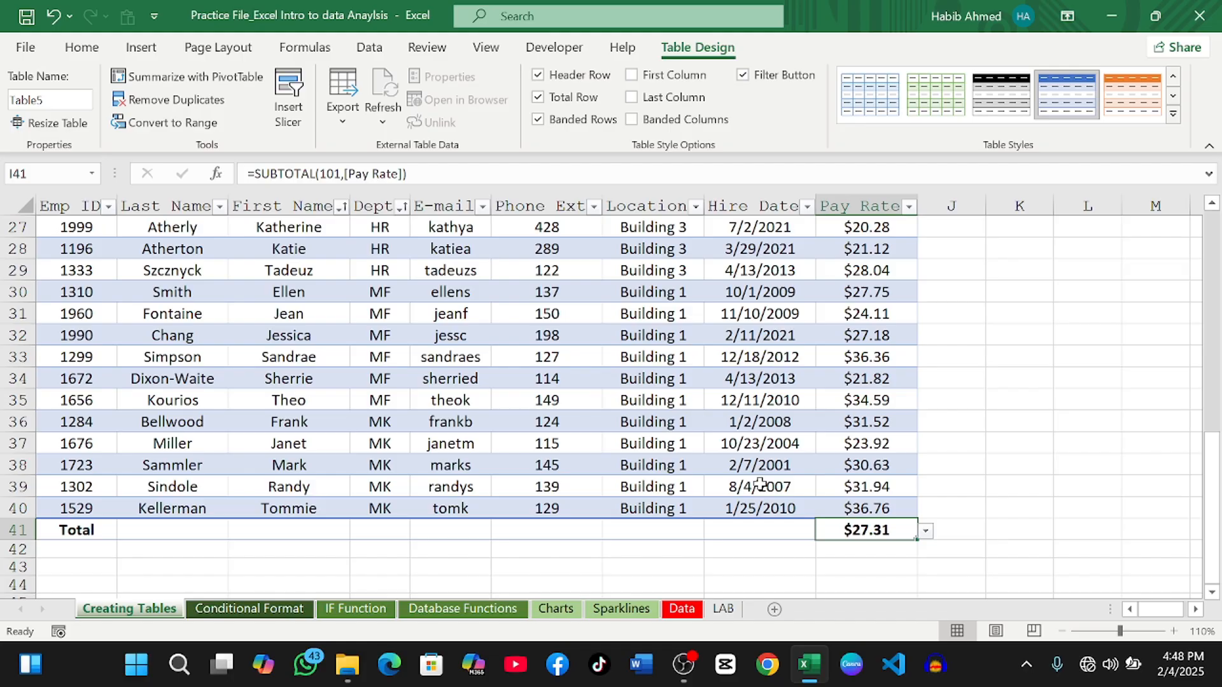
{"action": "left_click", "coordinate": [751, 425]}
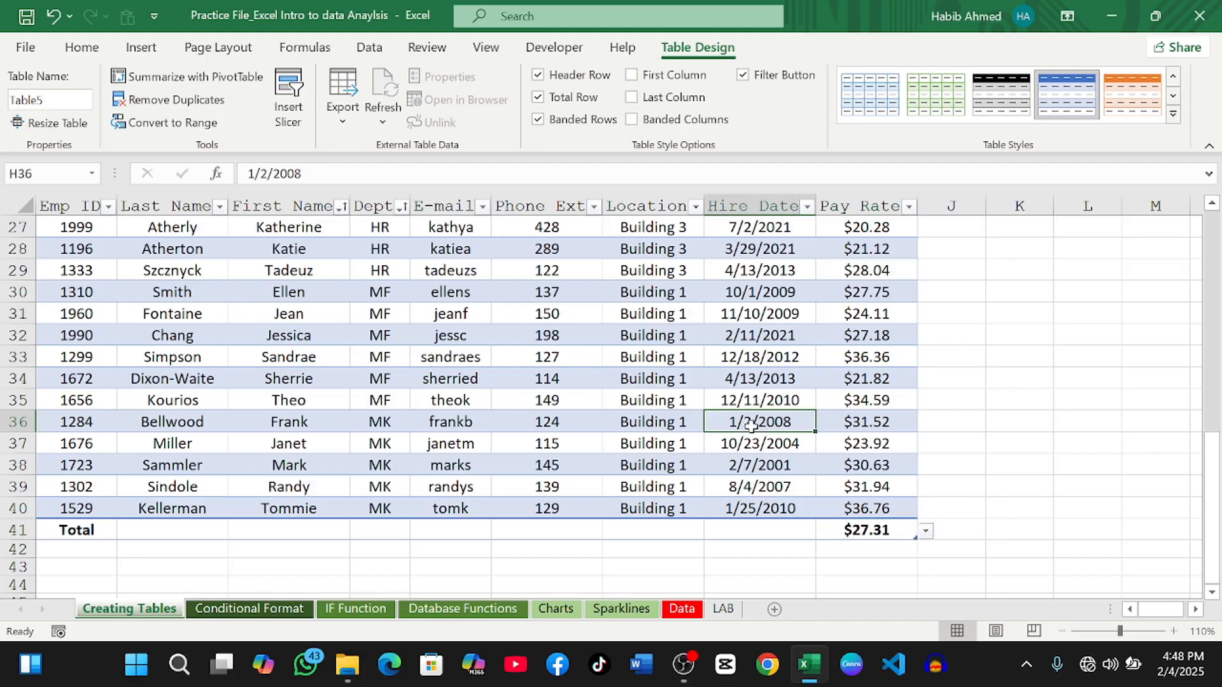
Extend the table with an Hours column headed in J3 and clear the value in K4
{"action": "scroll", "coordinate": [752, 425], "scroll_direction": "up", "scroll_amount": 9}
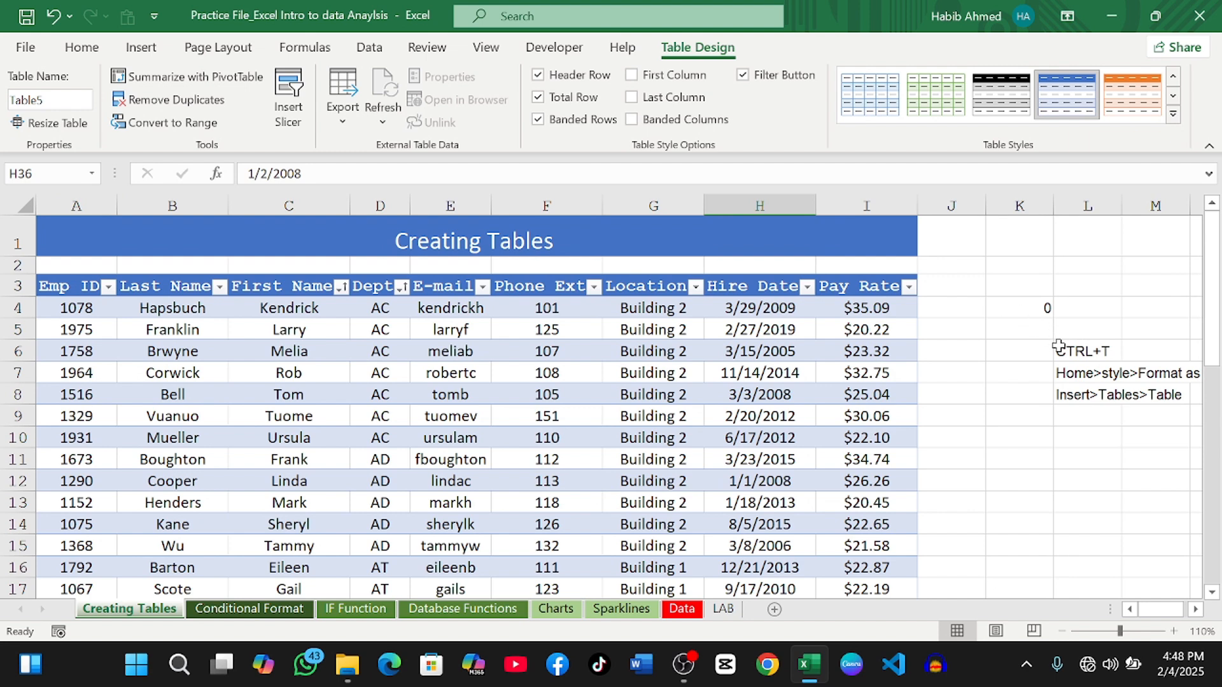
{"action": "left_click", "coordinate": [957, 285]}
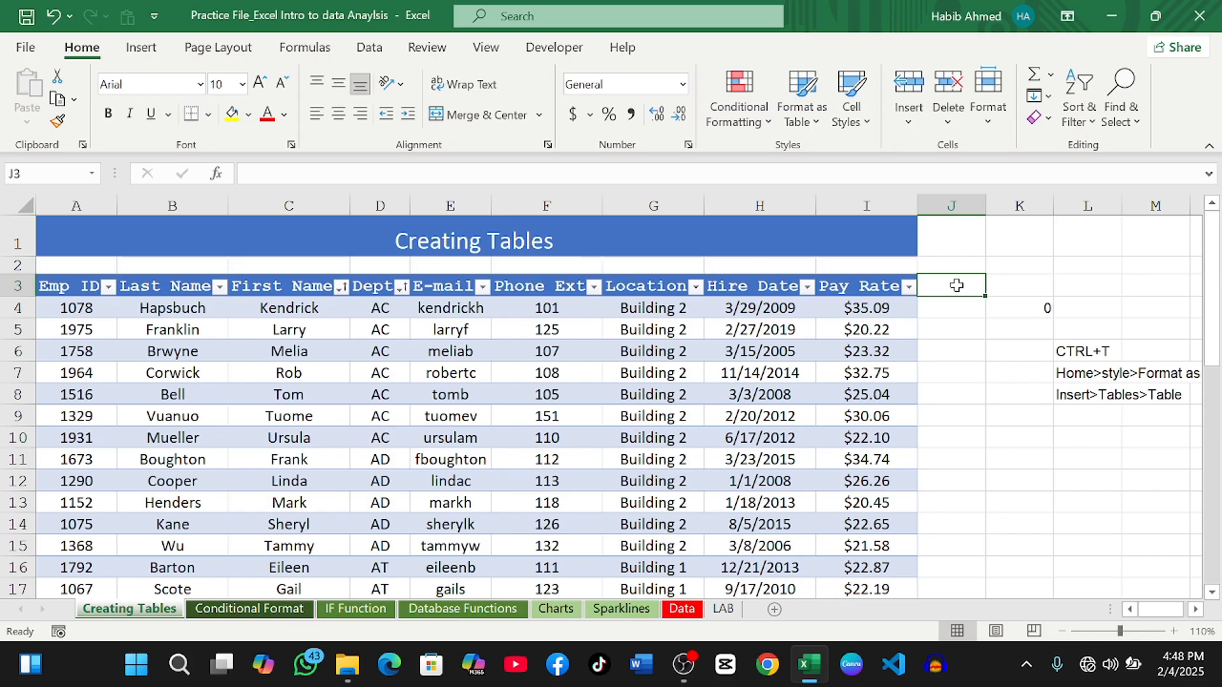
{"action": "type", "text": "Hours"}
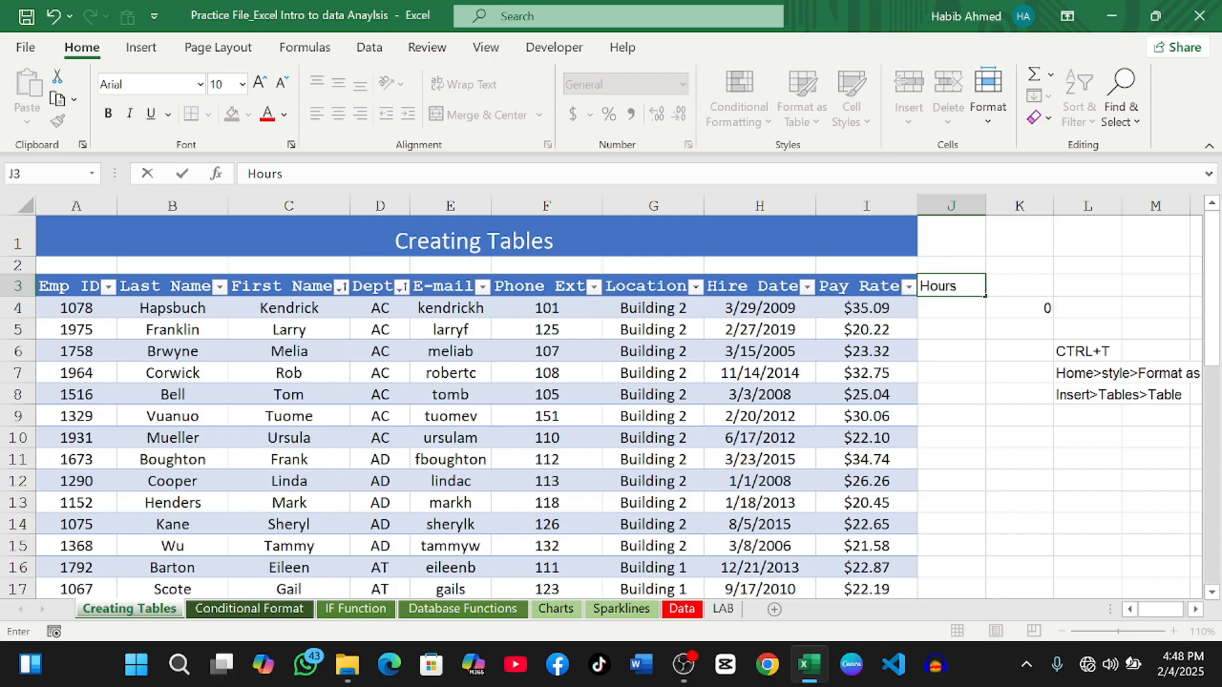
{"action": "key", "text": "Tab"}
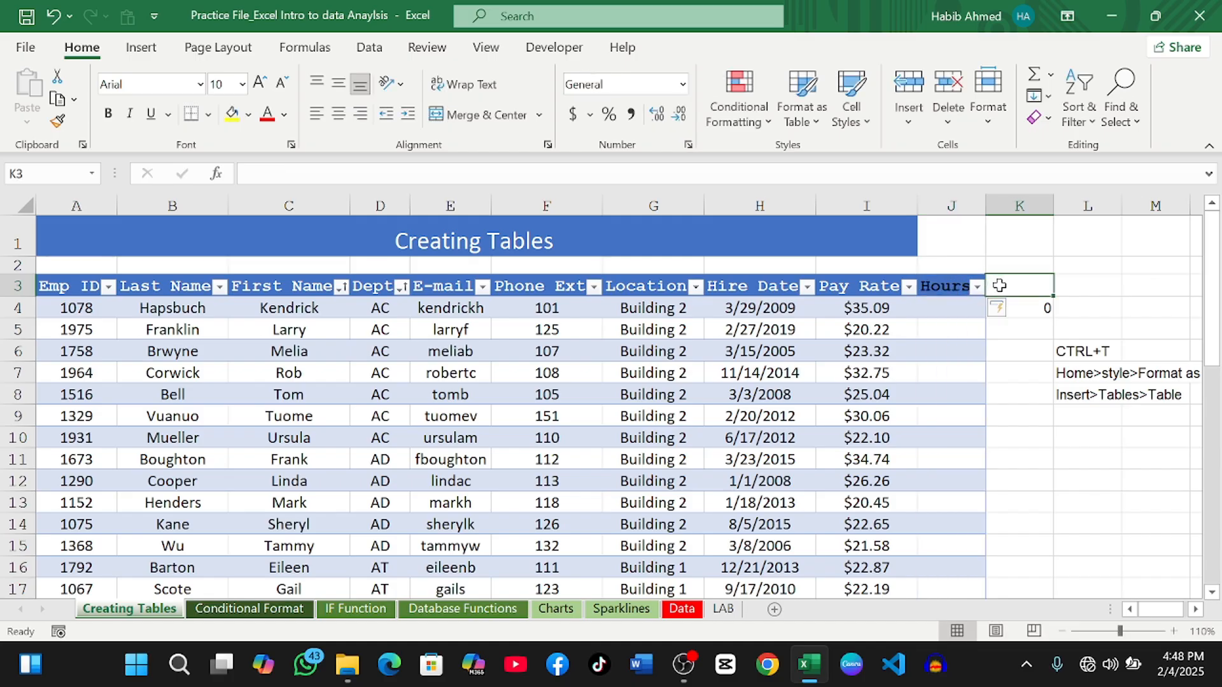
{"action": "left_click", "coordinate": [1034, 310]}
{"action": "key", "text": "BackSpace"}
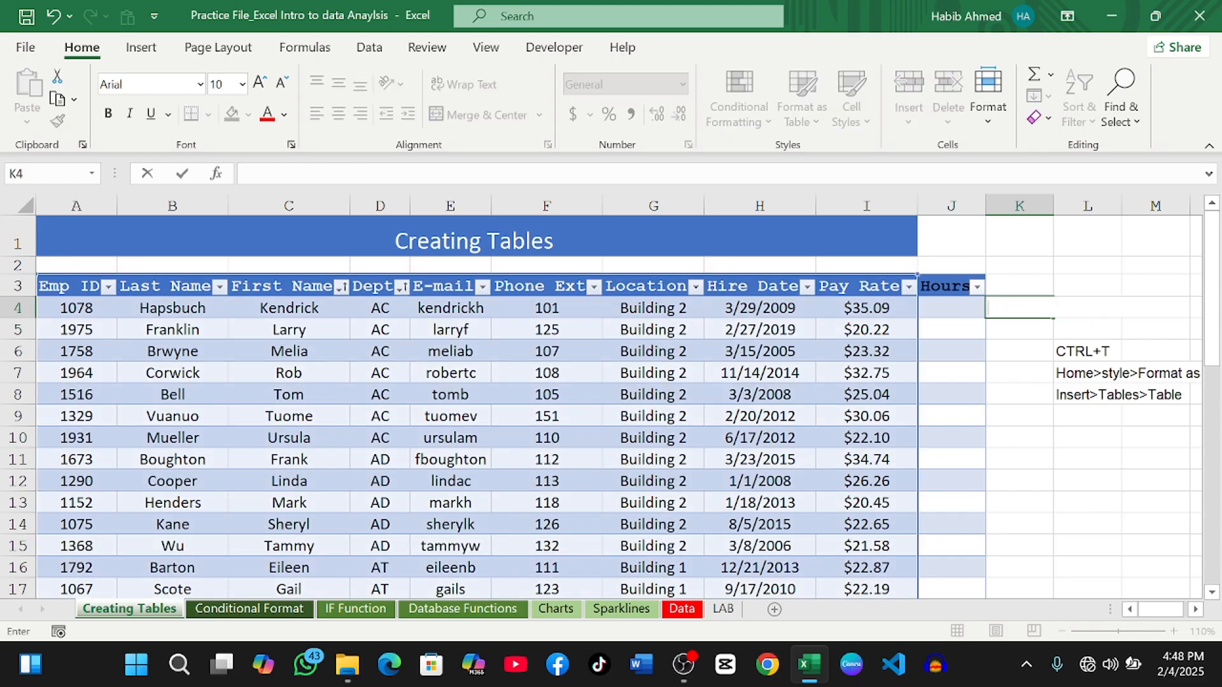
Add a Gross pay column headed in K3 and widen the Gross pay and Hours columns to fit their headers
{"action": "left_click", "coordinate": [1021, 280]}
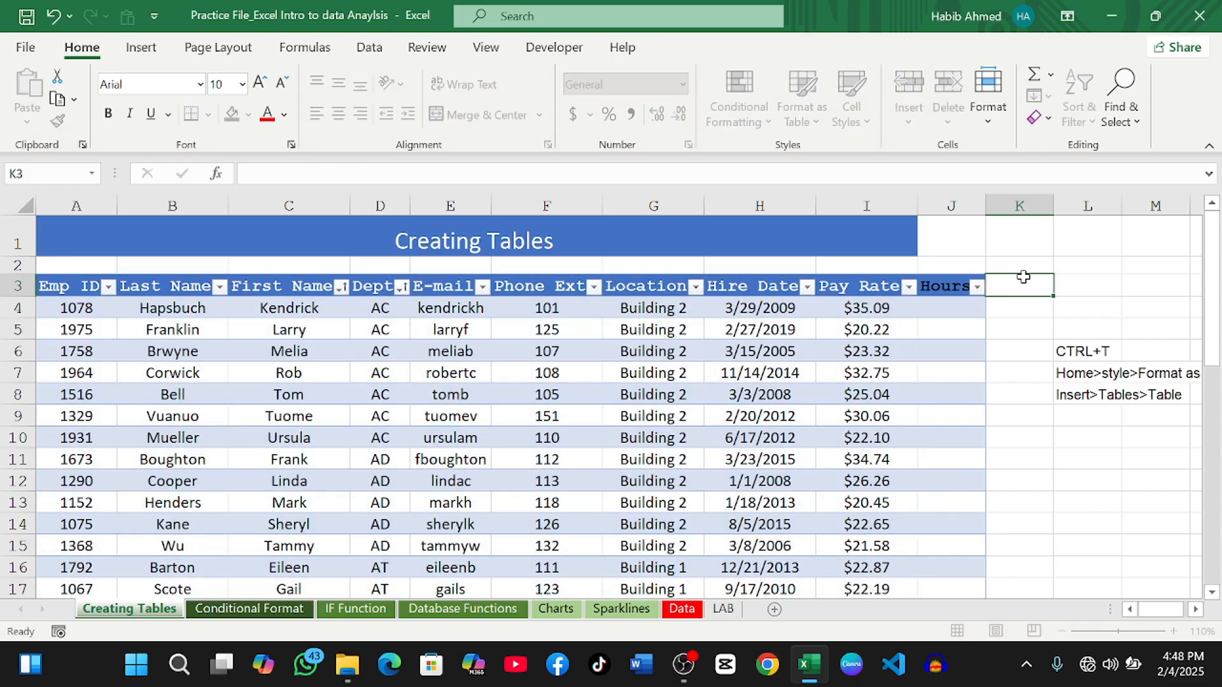
{"action": "type", "text": "Gross"}
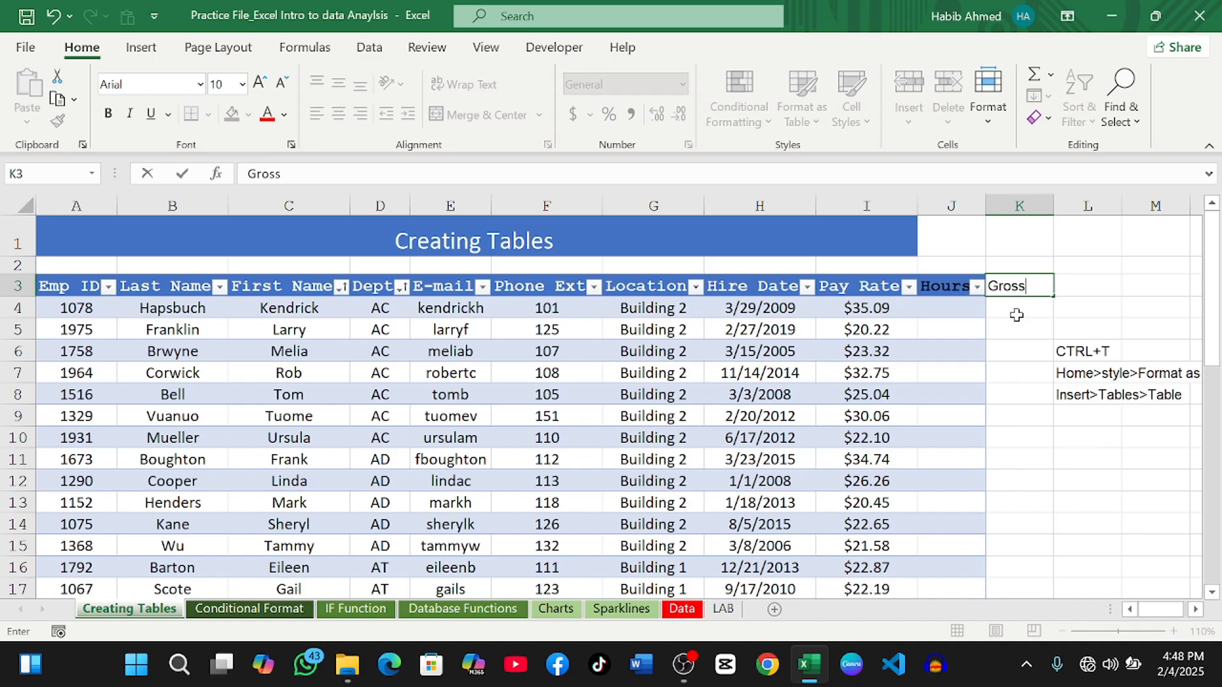
{"action": "type", "text": " pay"}
{"action": "key", "text": "Tab"}
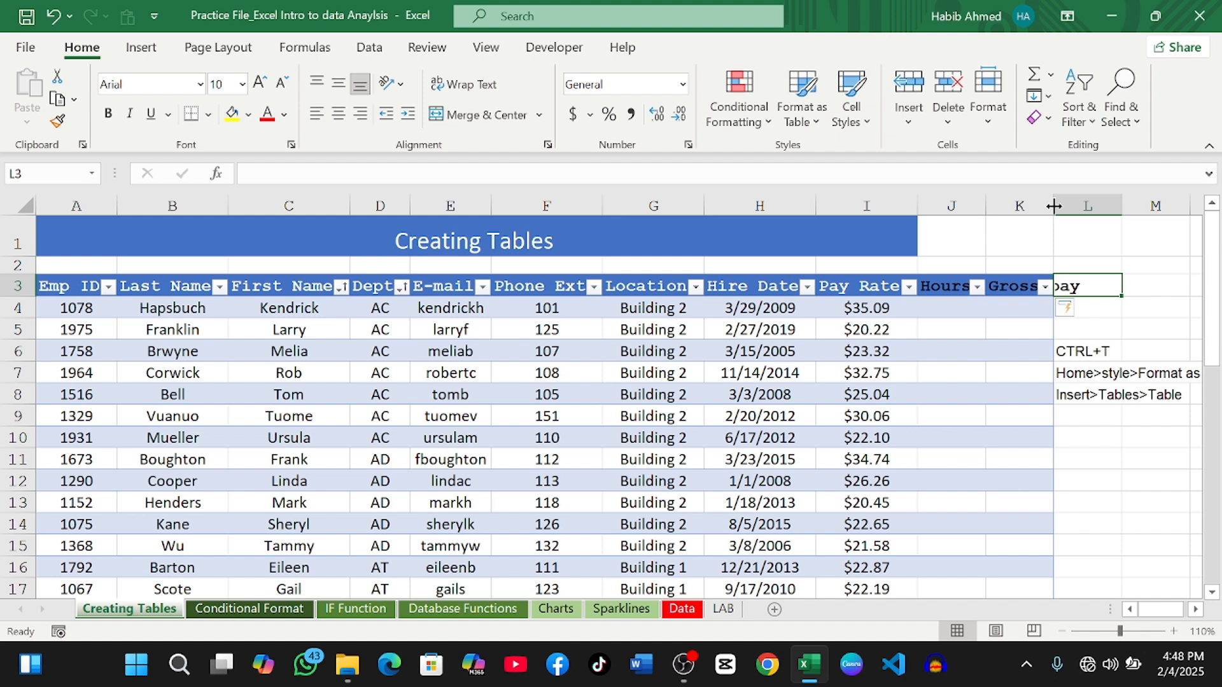
{"action": "left_click_drag", "start_coordinate": [1053, 206], "coordinate": [1105, 205]}
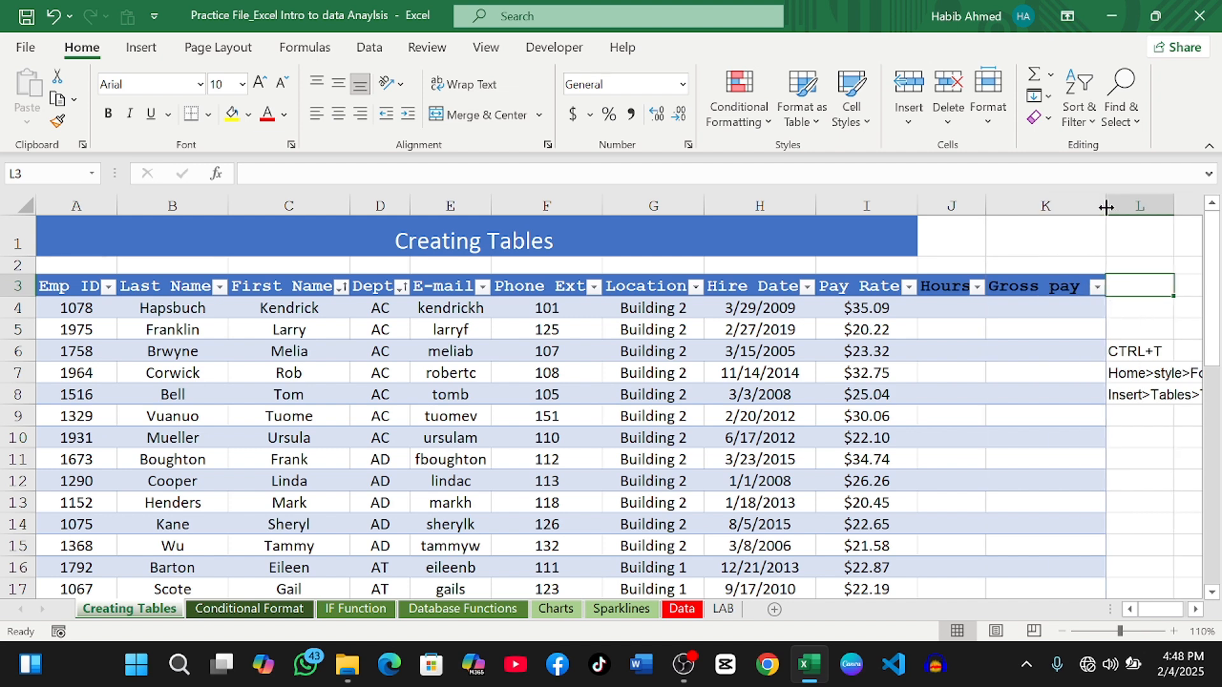
{"action": "left_click_drag", "start_coordinate": [983, 206], "coordinate": [992, 206]}
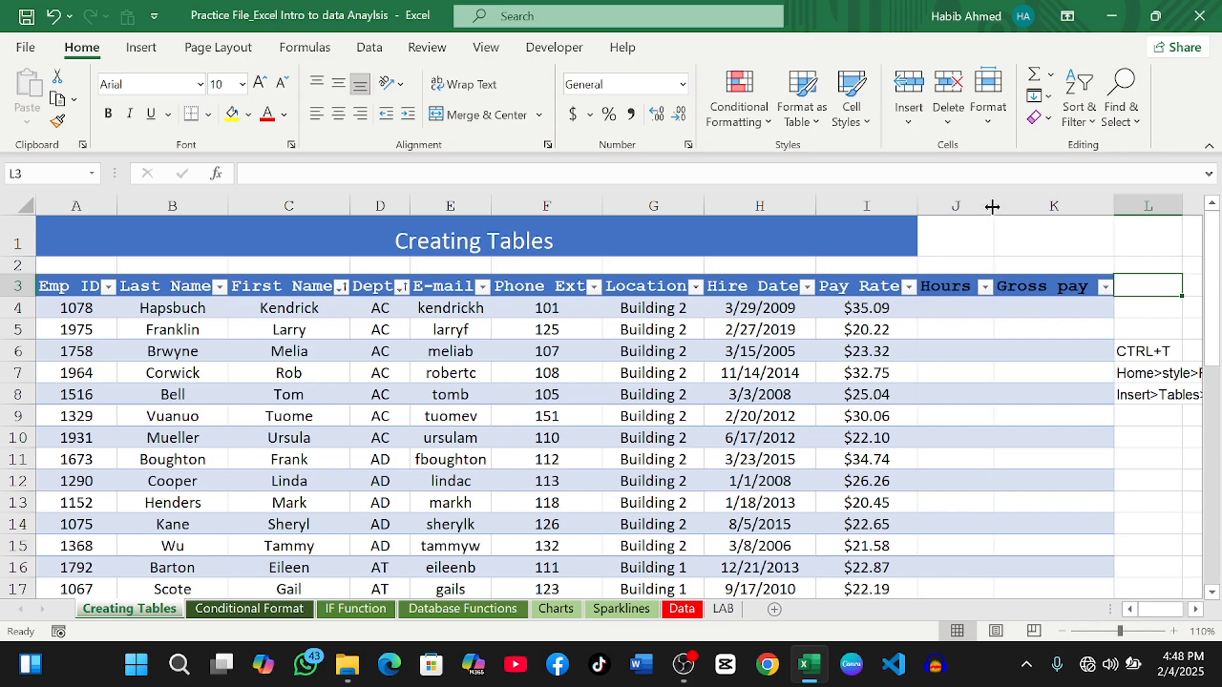
Enter 15 and 16 in J4 and J5 of the Hours column and fill the series down to 40 in J29
{"action": "left_click", "coordinate": [964, 304]}
{"action": "type", "text": "15"}
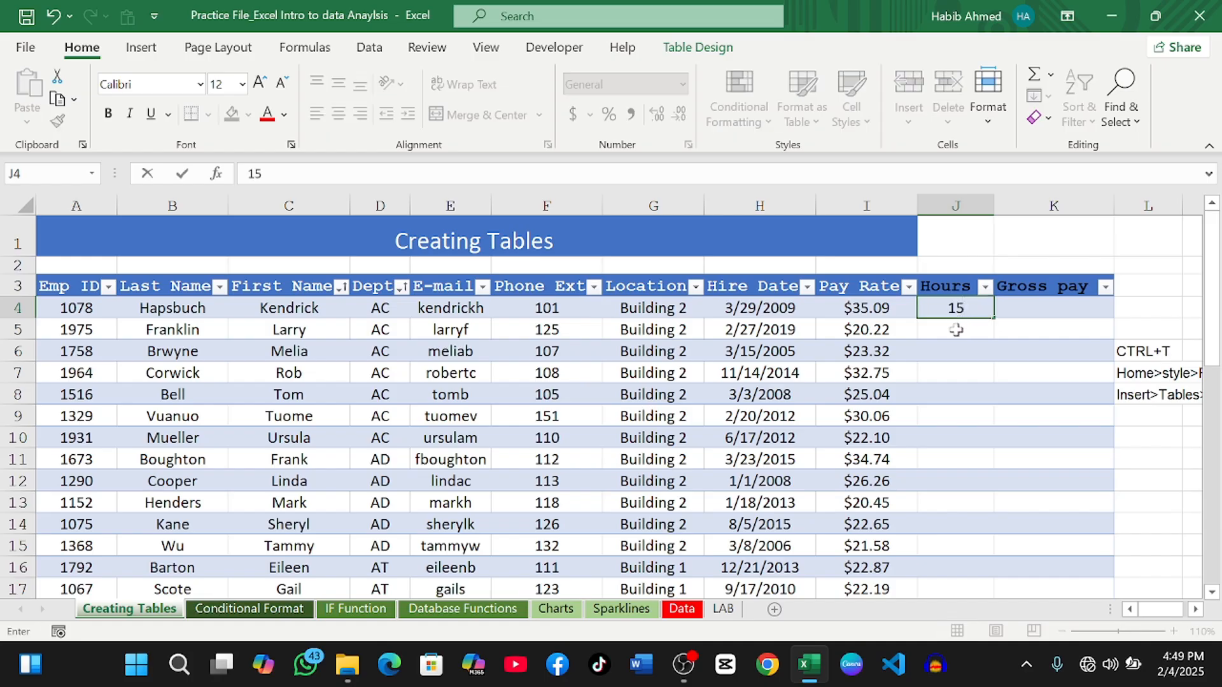
{"action": "key", "text": "Return"}
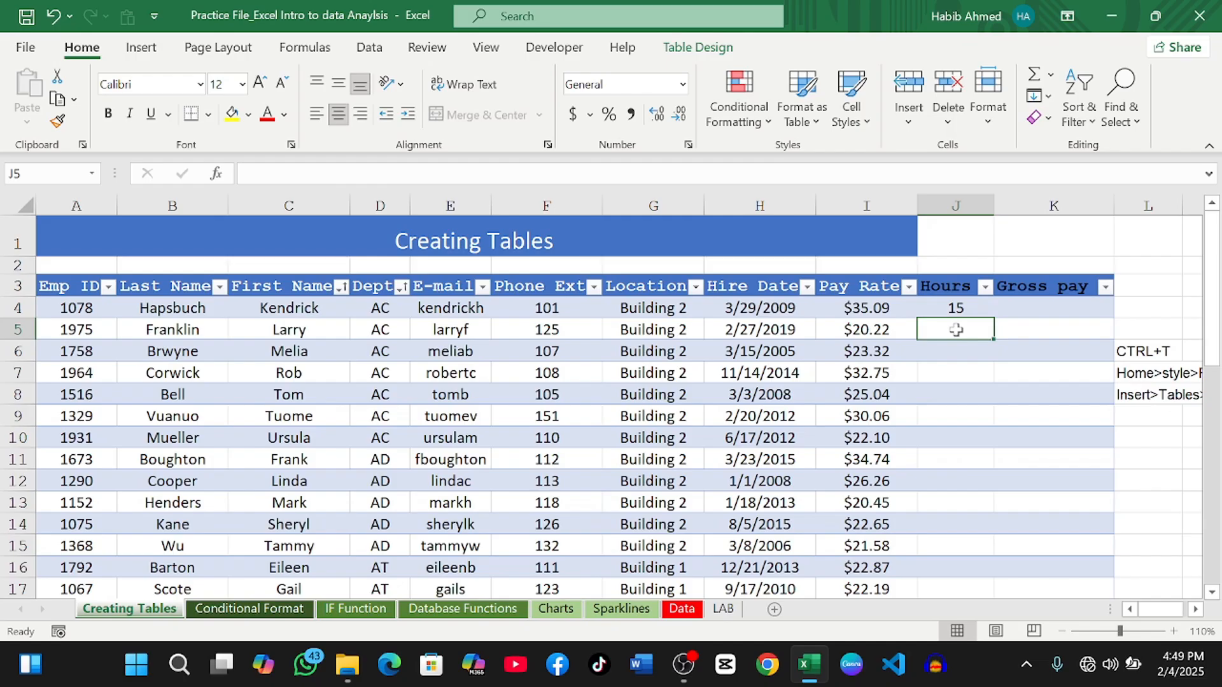
{"action": "type", "text": "16"}
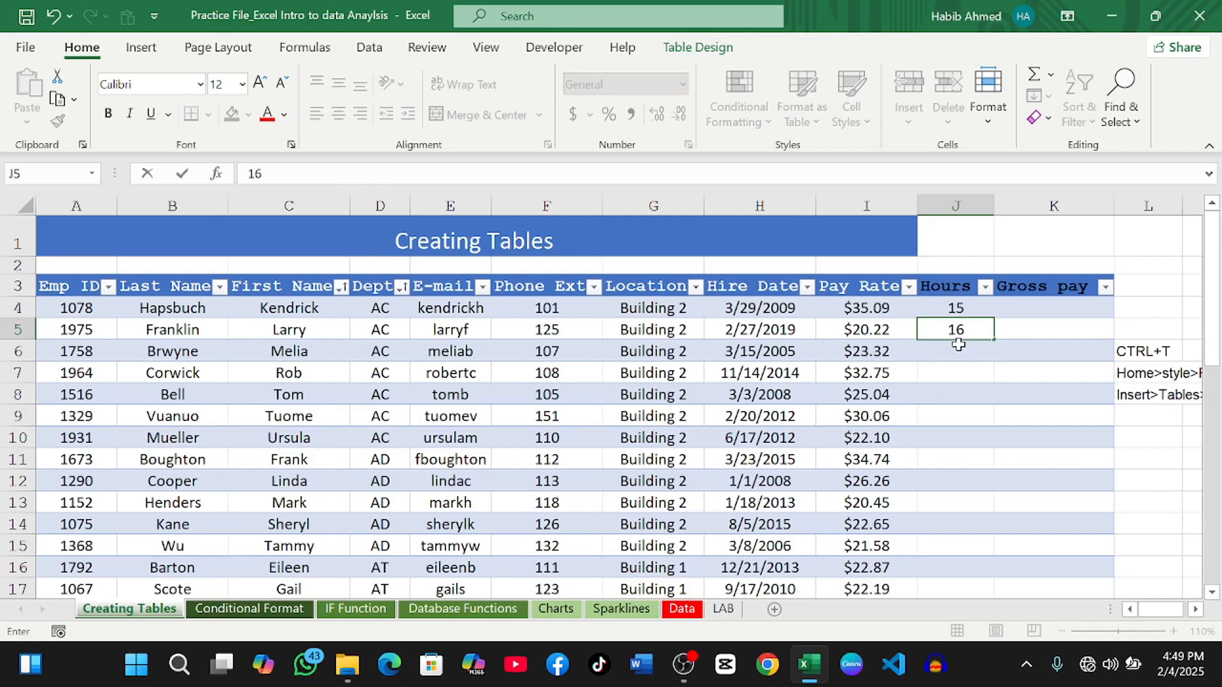
{"action": "left_click", "coordinate": [963, 307]}
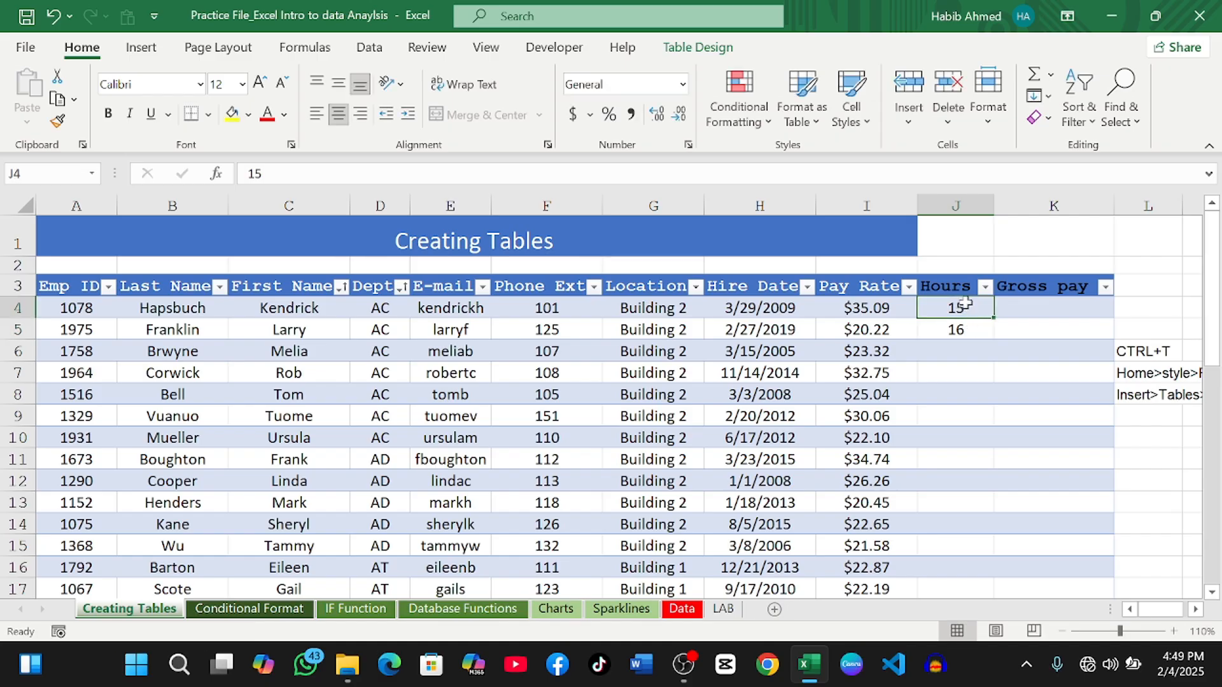
{"action": "left_click_drag", "start_coordinate": [965, 304], "coordinate": [982, 459]}
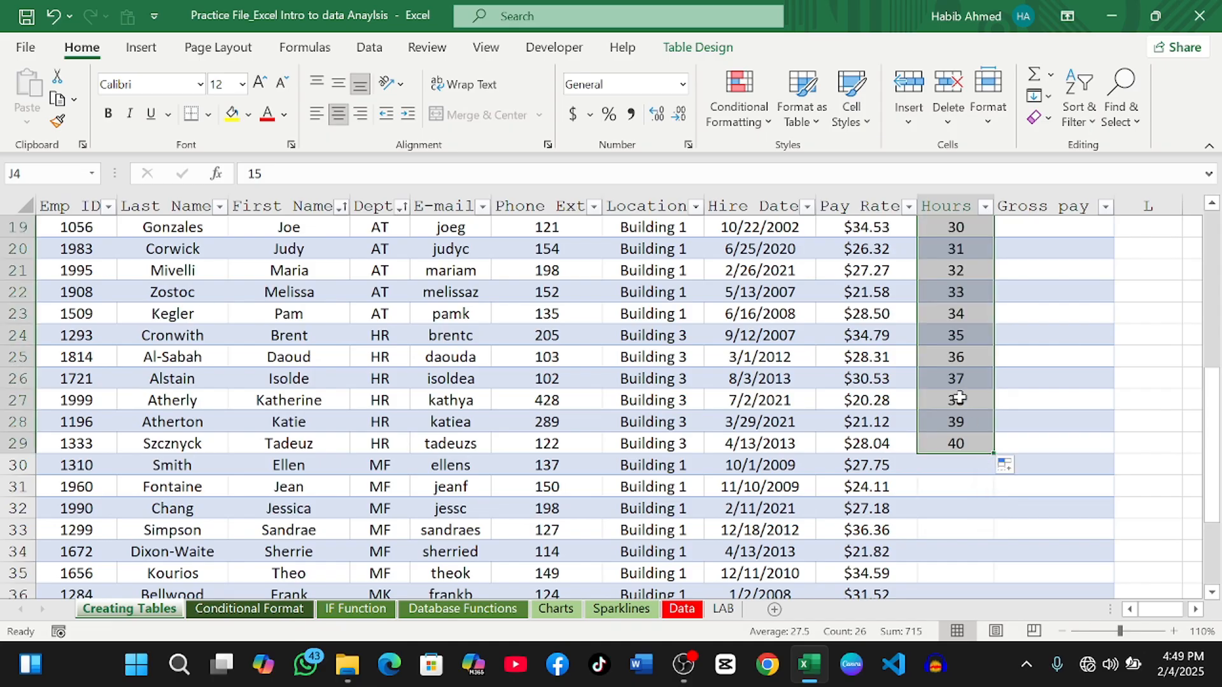
Copy the value 40 from J29 down the Hours column to the last employee row, J40
{"action": "left_click", "coordinate": [978, 460]}
{"action": "left_click", "coordinate": [980, 444]}
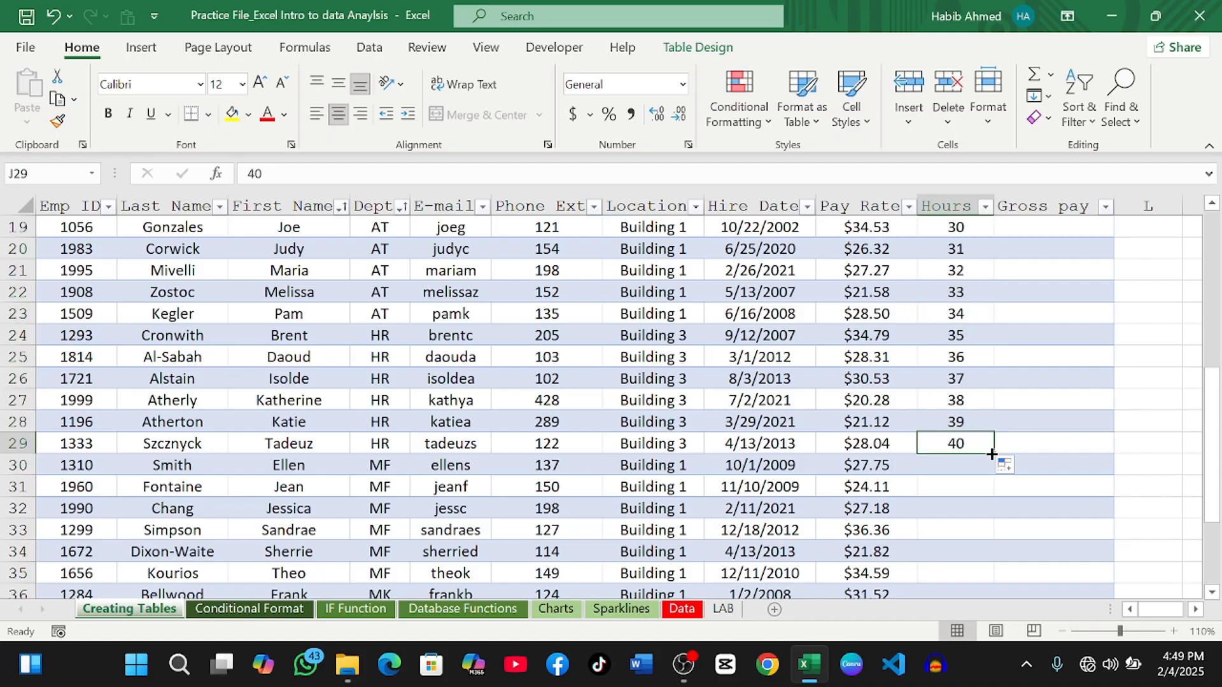
{"action": "left_click_drag", "start_coordinate": [991, 452], "coordinate": [972, 547]}
{"action": "left_click", "coordinate": [998, 450]}
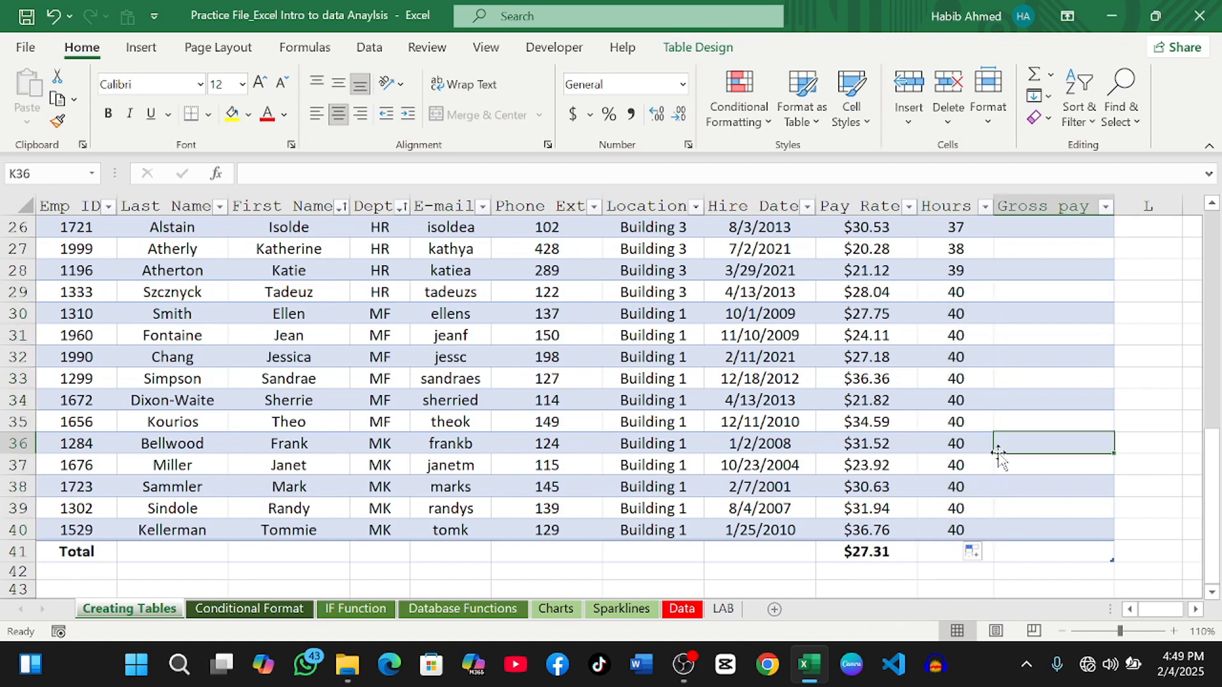
{"action": "scroll", "coordinate": [974, 441], "scroll_direction": "up", "scroll_amount": 5}
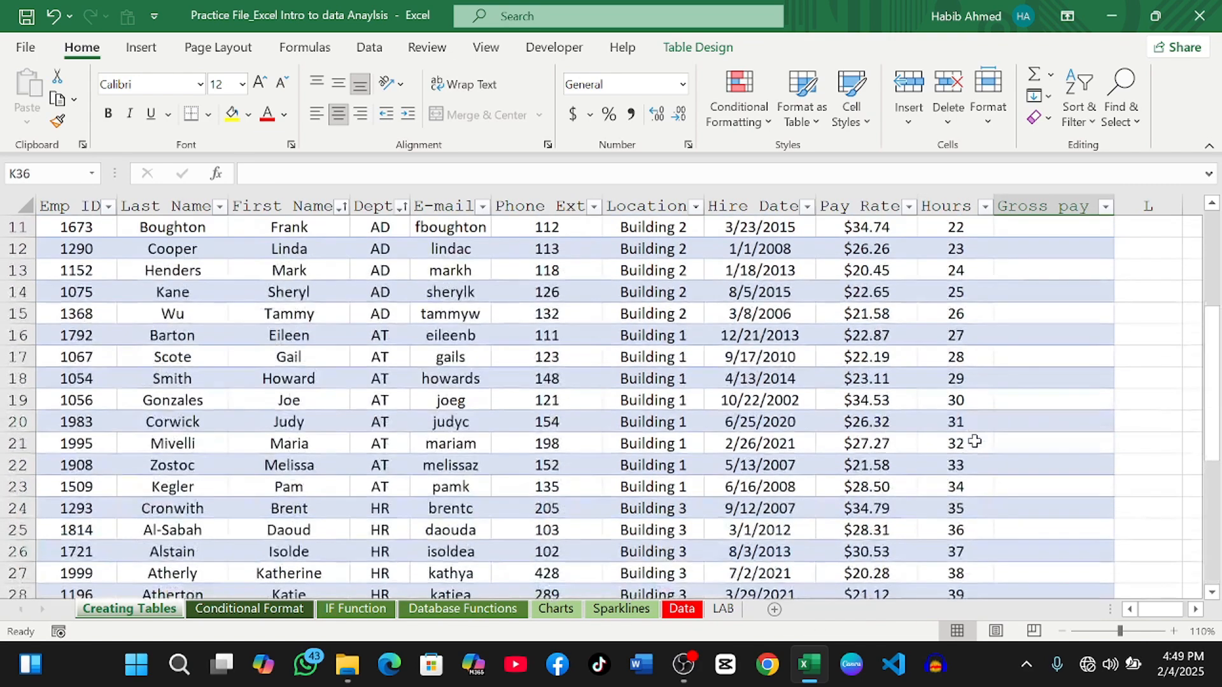
{"action": "scroll", "coordinate": [974, 441], "scroll_direction": "up", "scroll_amount": 4}
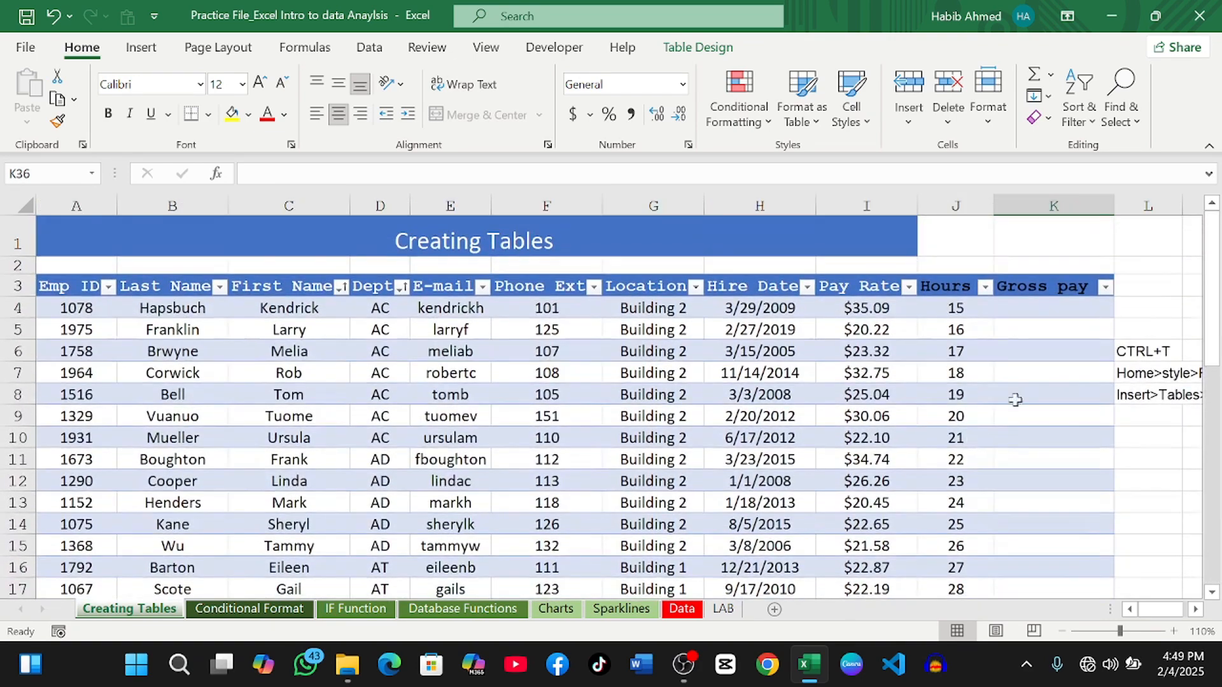
{"action": "left_click", "coordinate": [1022, 313]}
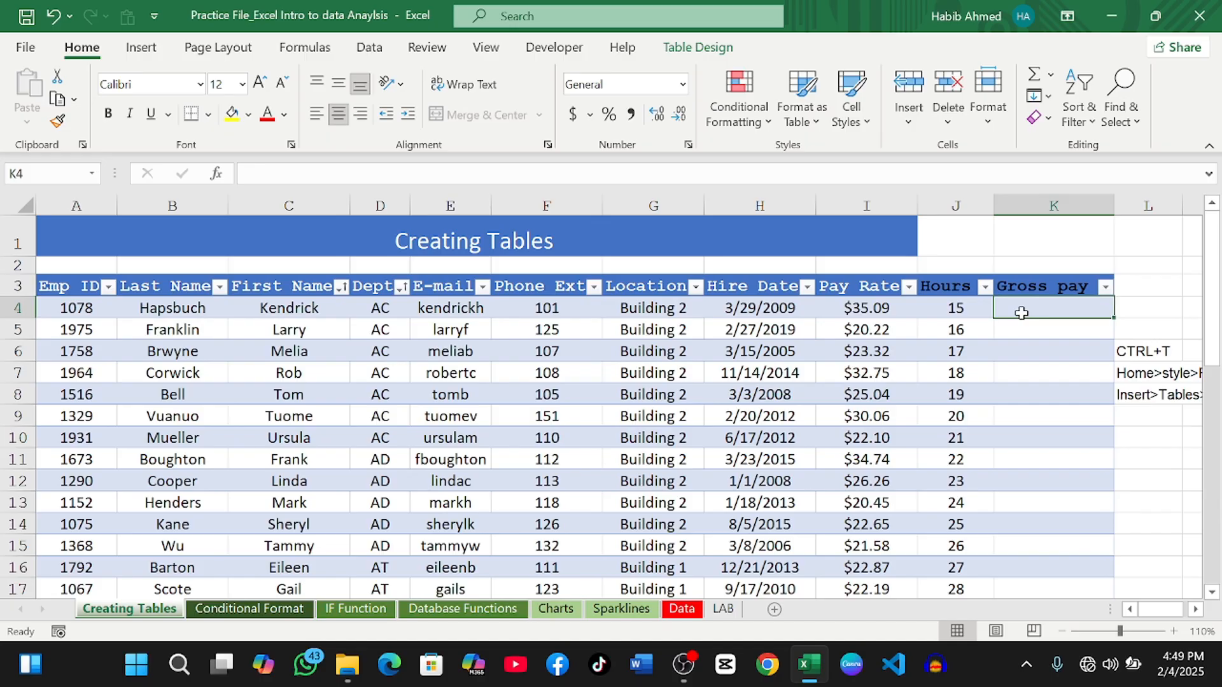
{"action": "type", "text": "="}
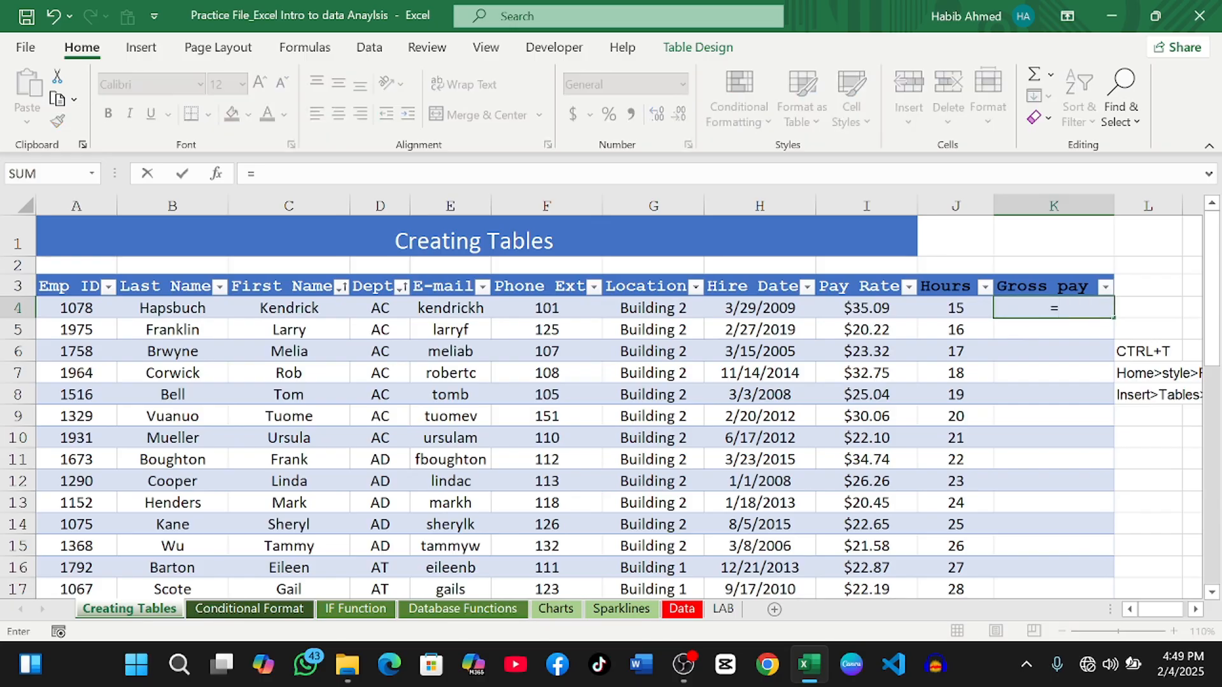
{"action": "left_click", "coordinate": [864, 309]}
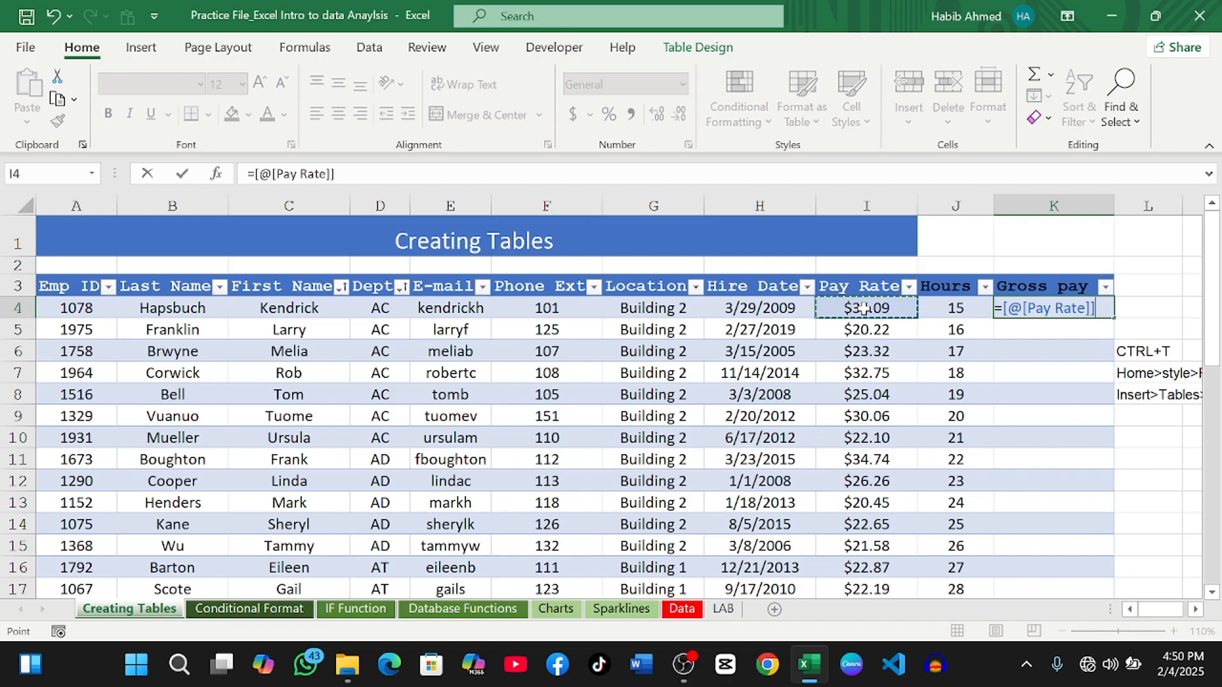
{"action": "type", "text": "*"}
{"action": "left_click", "coordinate": [943, 310]}
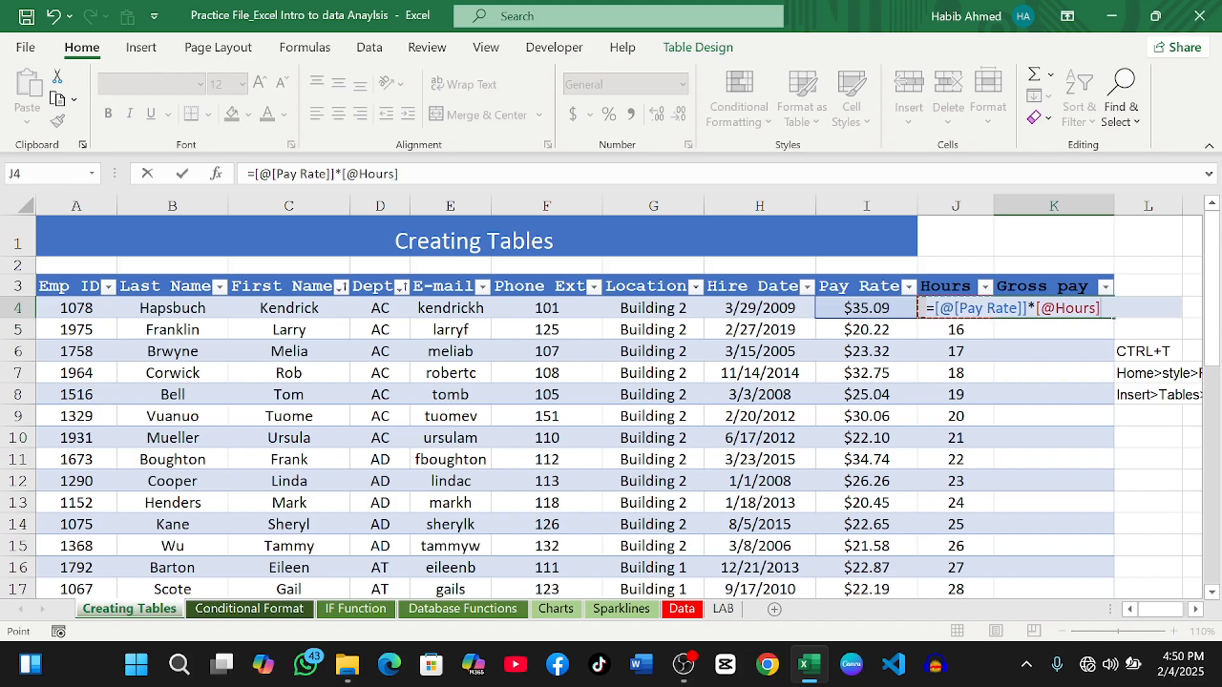
{"action": "key", "text": "Return"}
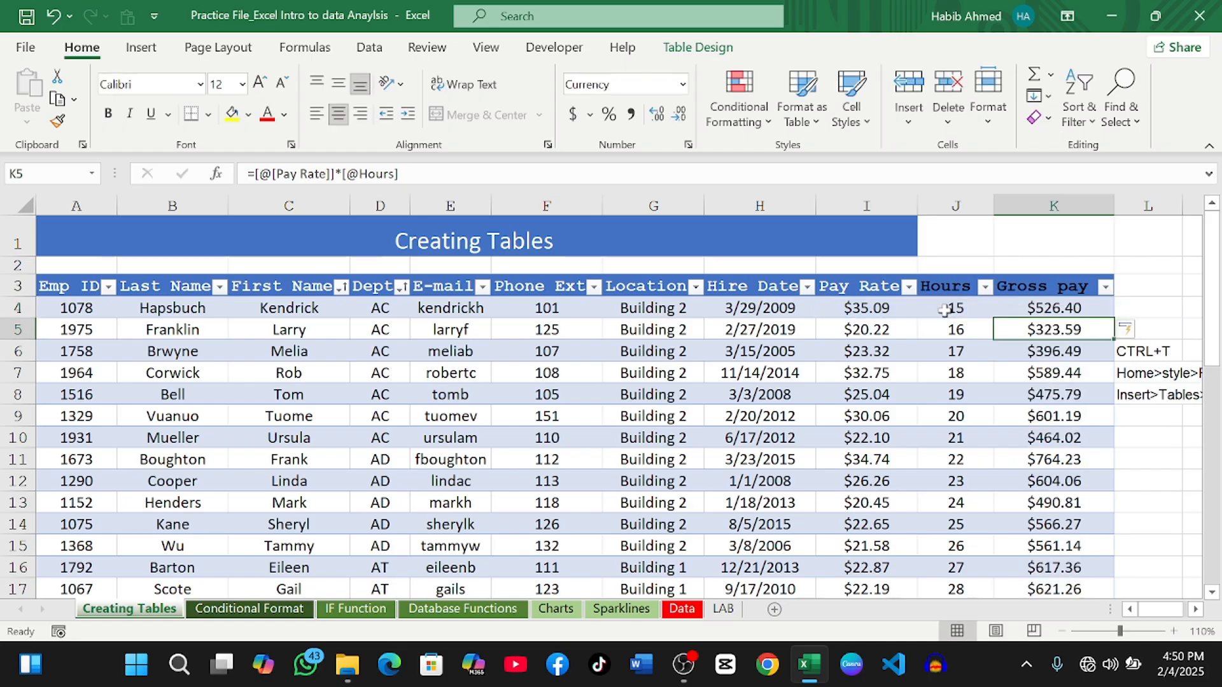
Show the Count of the Gross pay column in its total-row cell K41, then switch the function to Average
{"action": "scroll", "coordinate": [1010, 419], "scroll_direction": "down", "scroll_amount": 4}
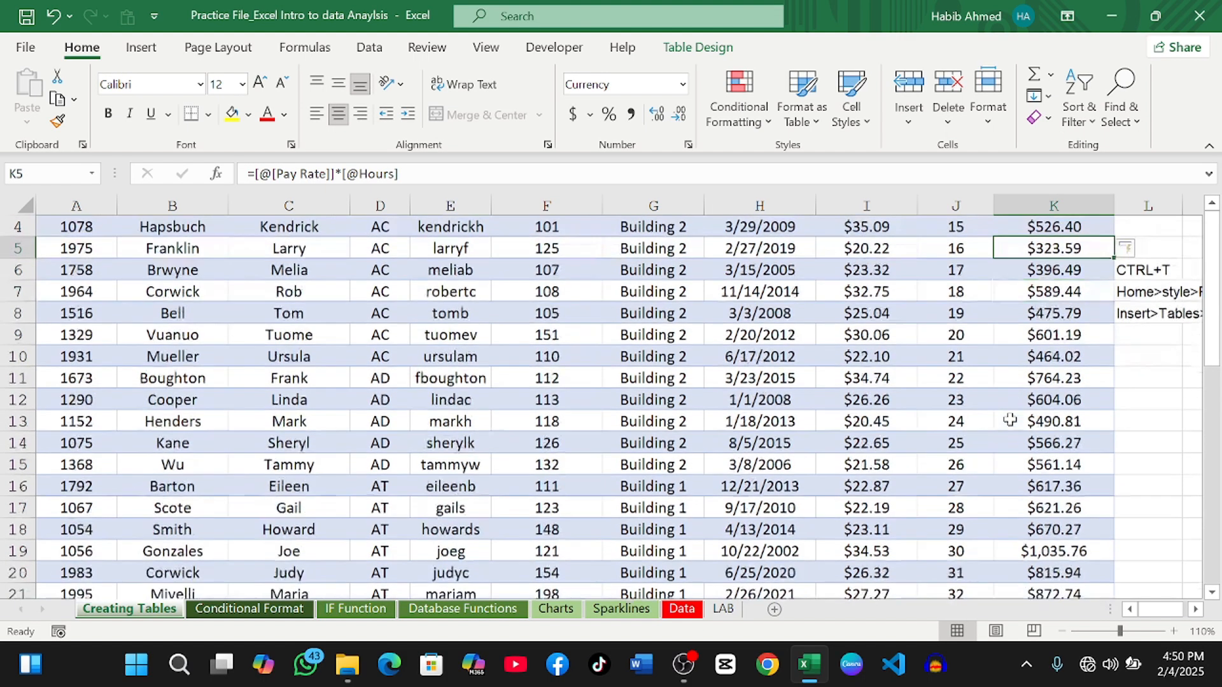
{"action": "scroll", "coordinate": [1010, 419], "scroll_direction": "down", "scroll_amount": 4}
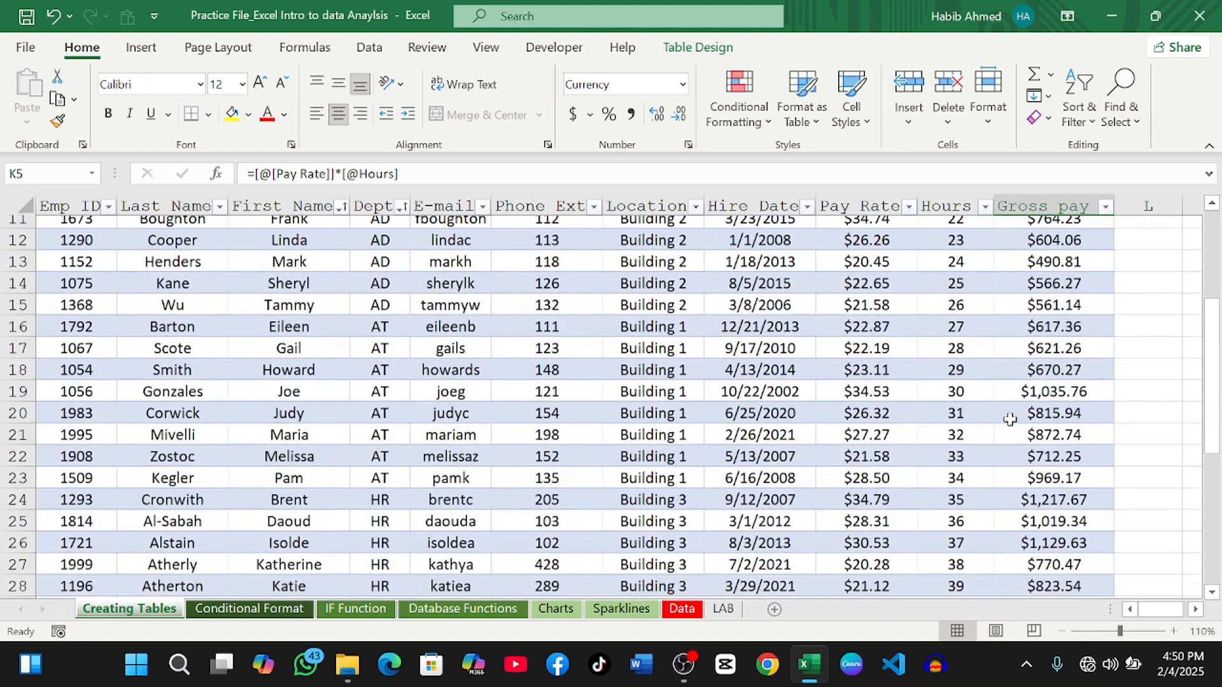
{"action": "scroll", "coordinate": [1010, 419], "scroll_direction": "down", "scroll_amount": 4}
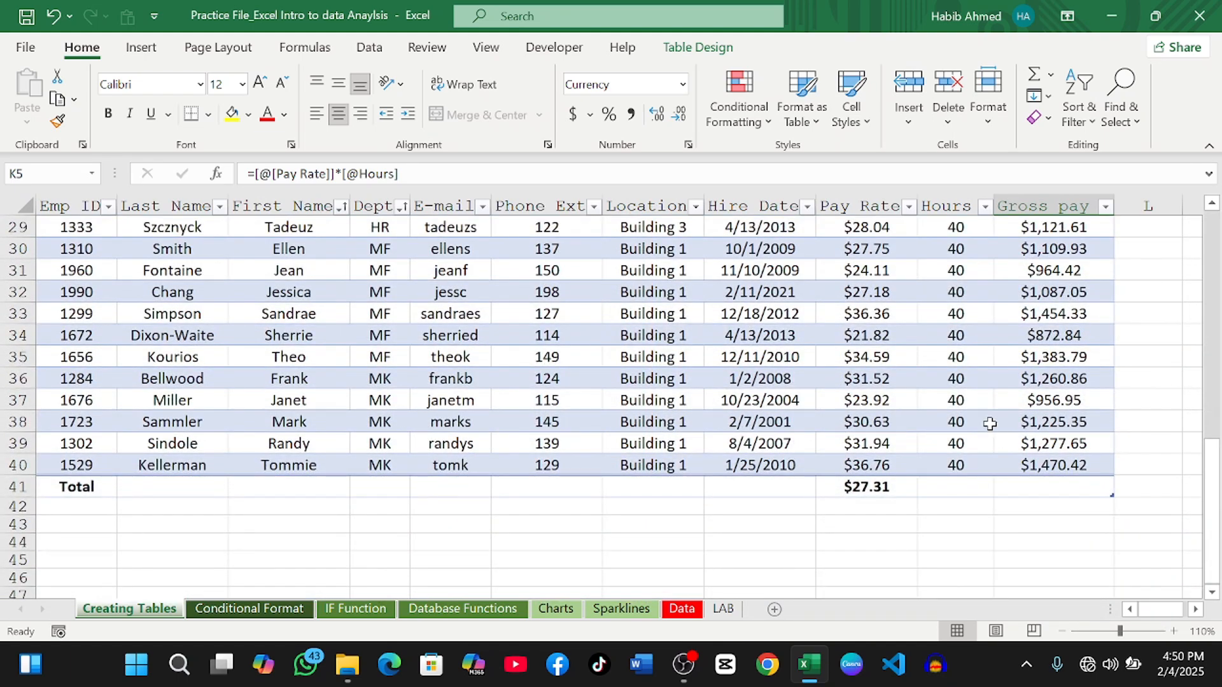
{"action": "left_click", "coordinate": [675, 49]}
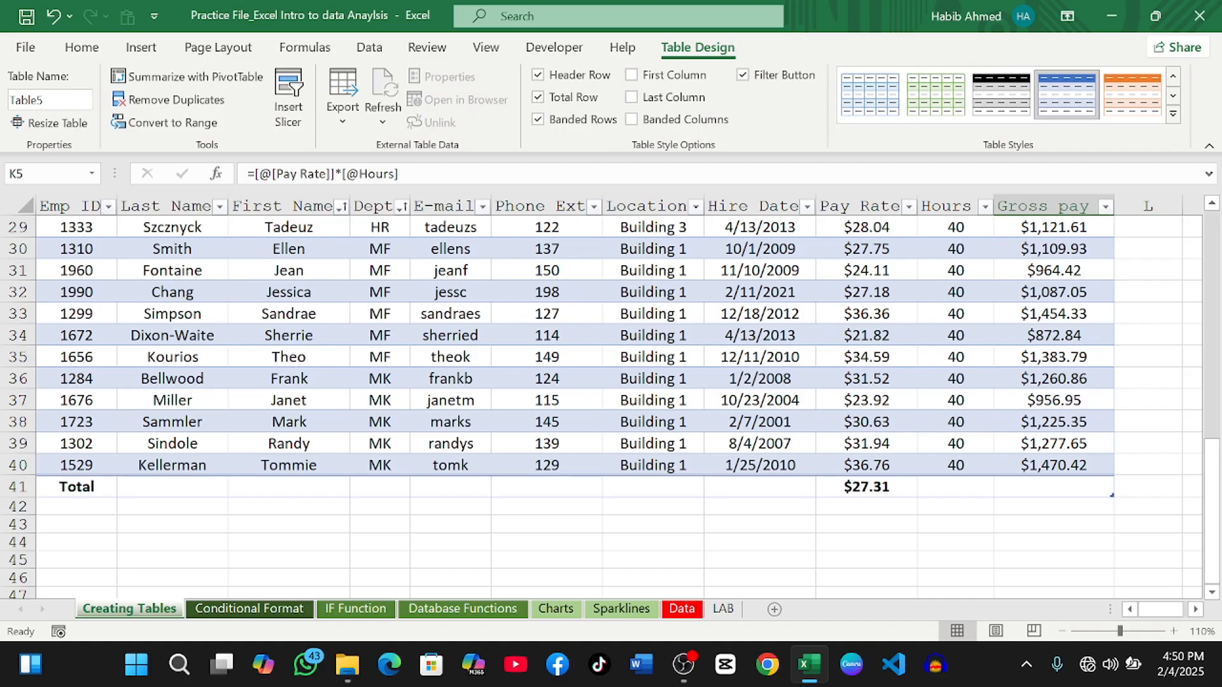
{"action": "left_click", "coordinate": [1032, 494]}
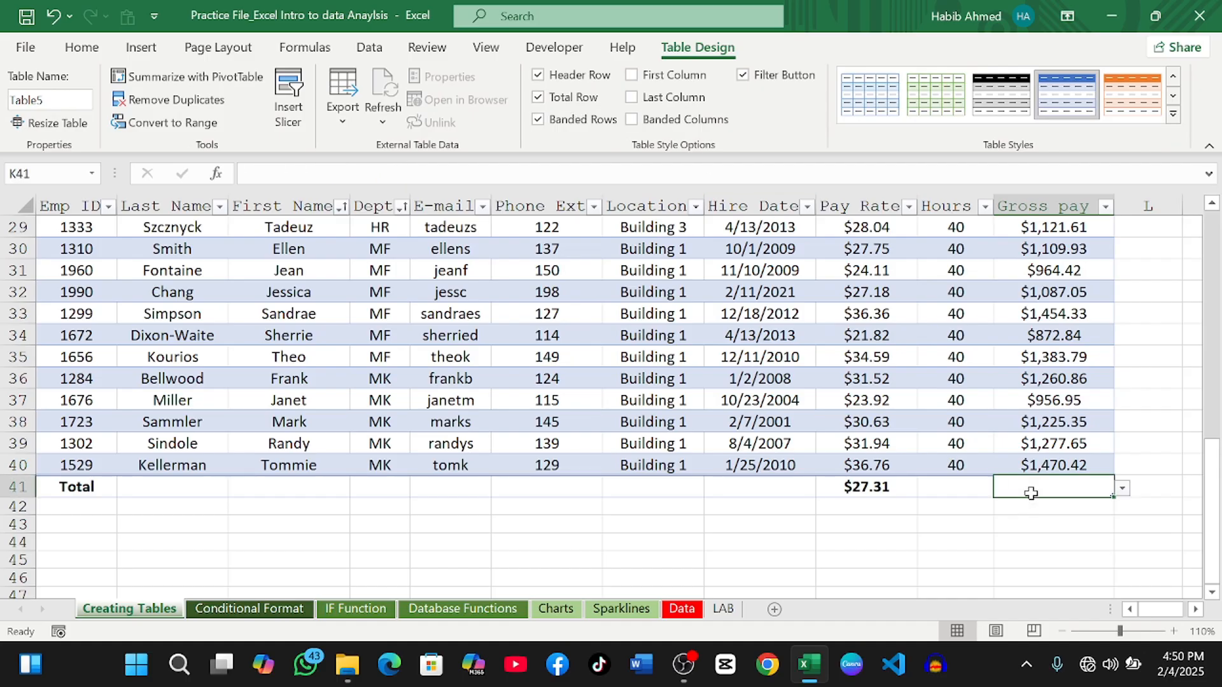
{"action": "left_click", "coordinate": [1122, 489]}
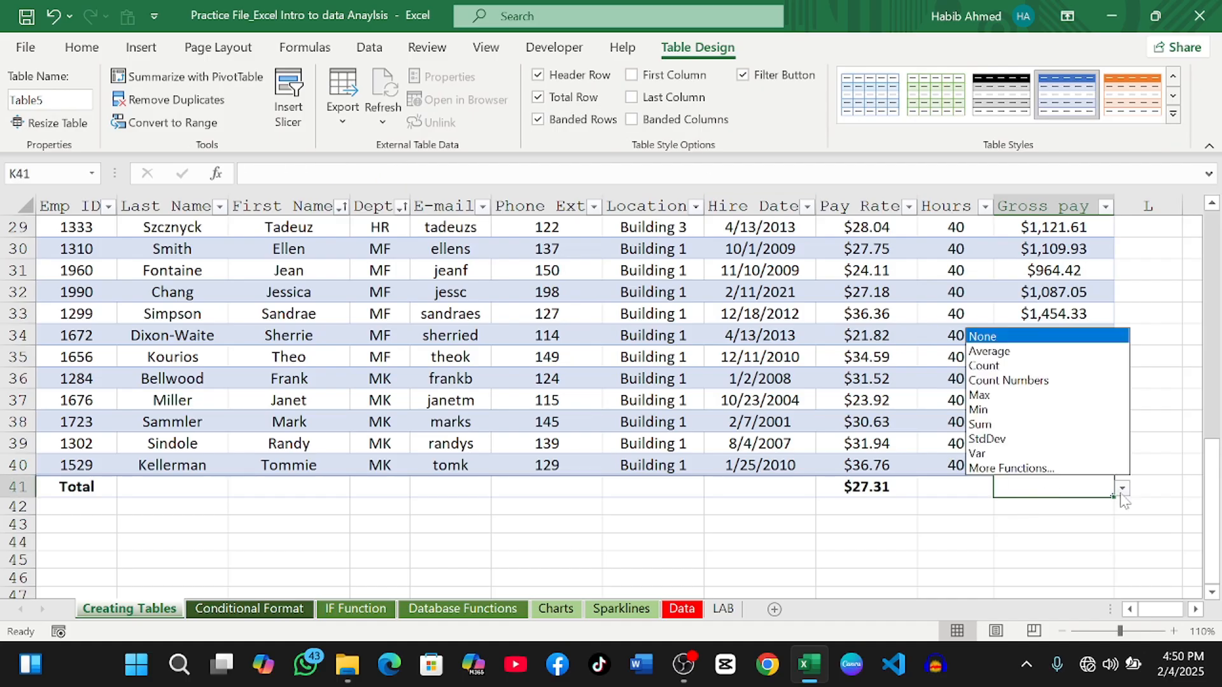
{"action": "left_click", "coordinate": [1017, 368]}
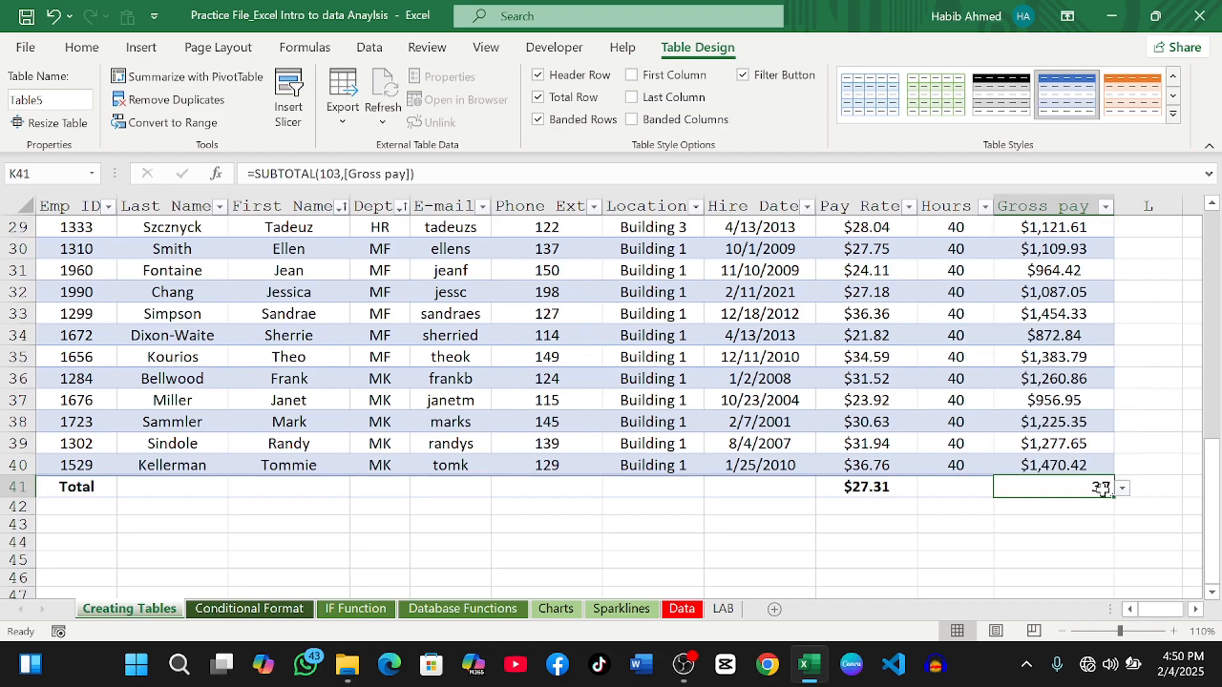
{"action": "left_click", "coordinate": [1123, 488]}
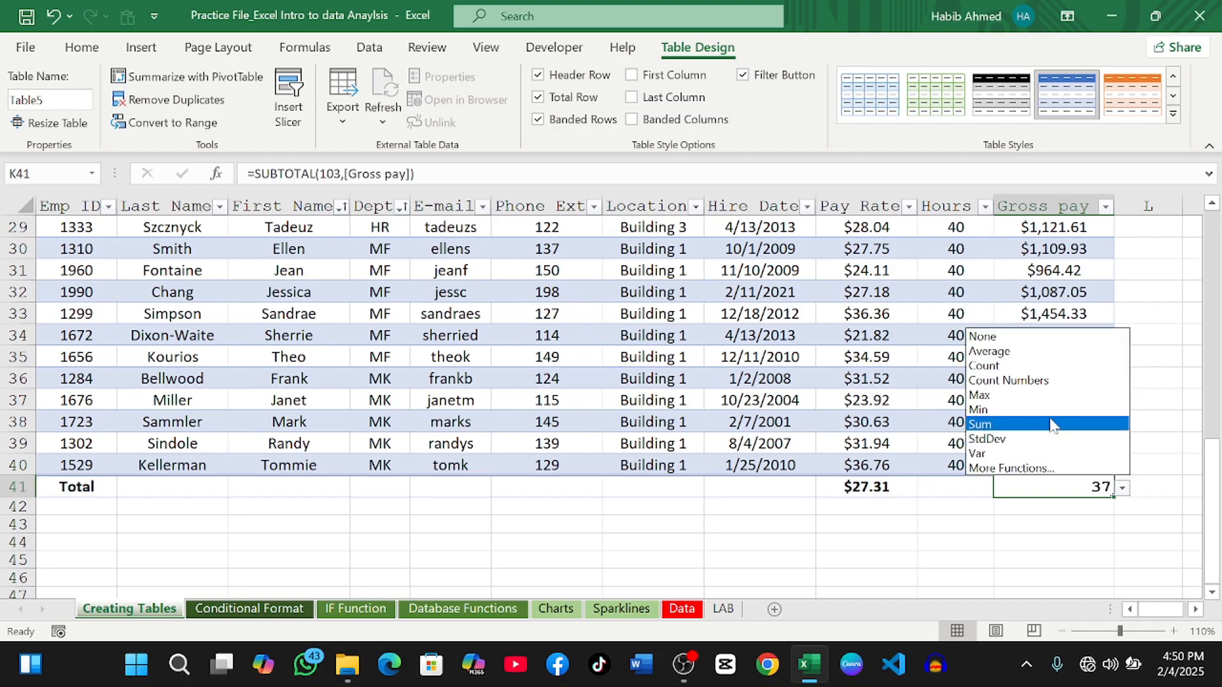
{"action": "left_click", "coordinate": [1001, 354]}
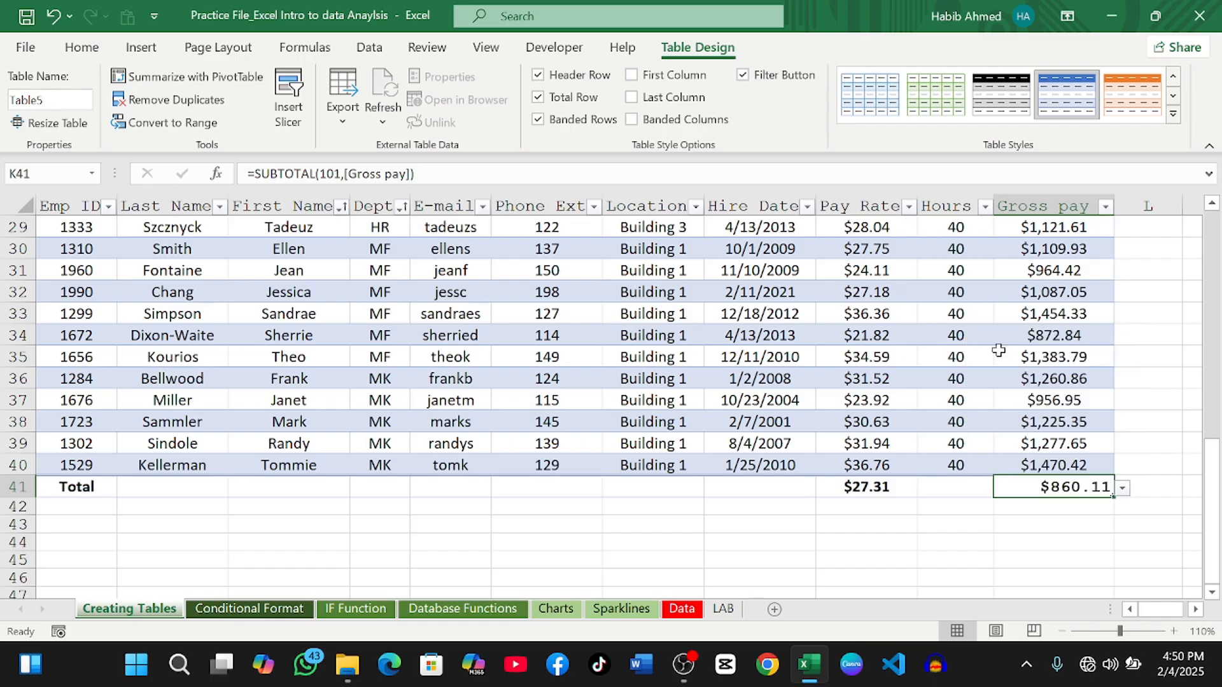
Change the Gross pay total-row function to Count Numbers and then to Max
{"action": "left_click", "coordinate": [1122, 489]}
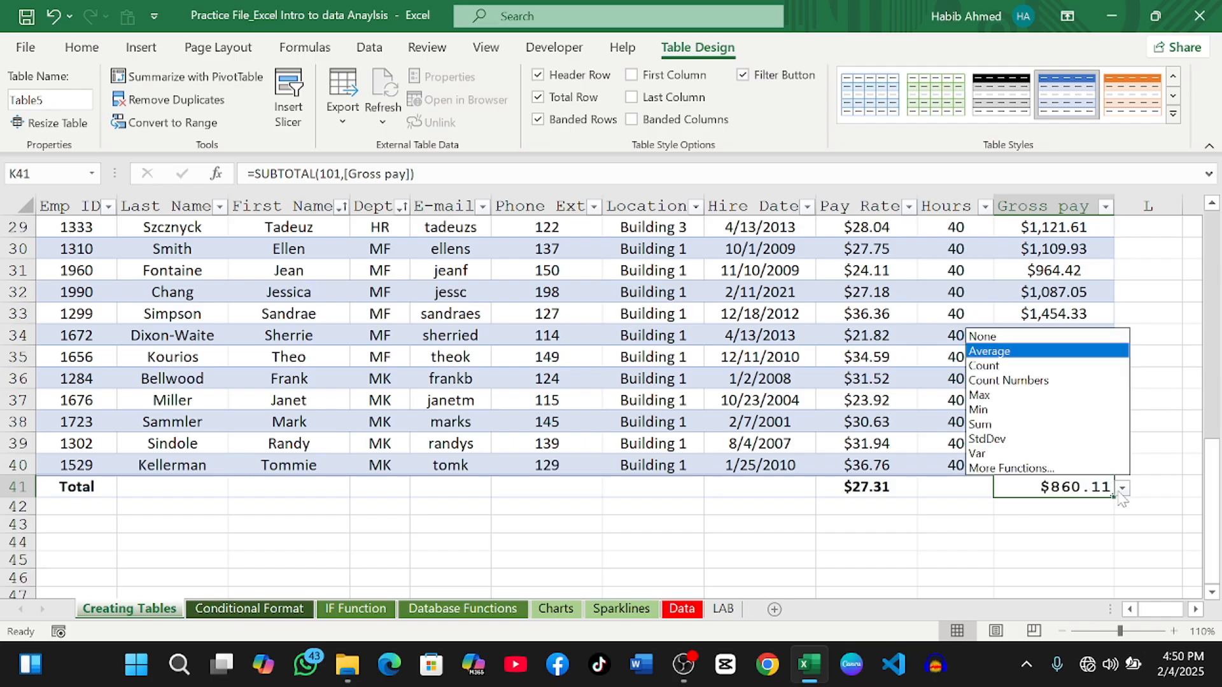
{"action": "left_click", "coordinate": [1003, 381]}
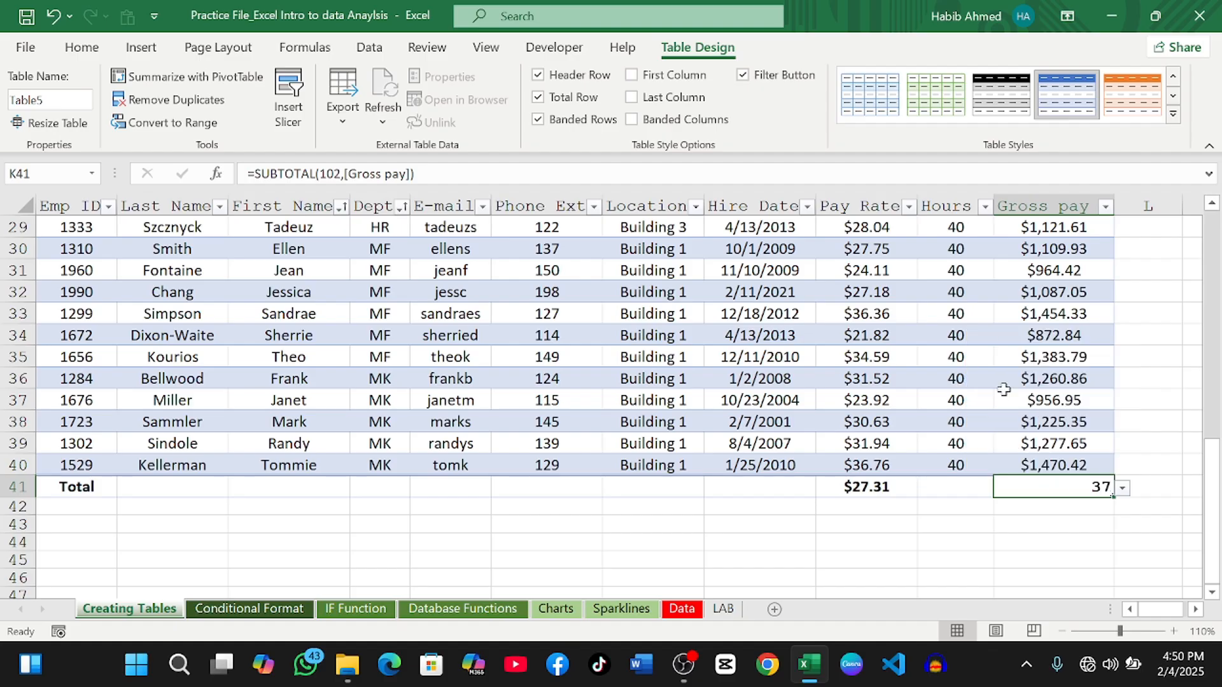
{"action": "left_click", "coordinate": [1123, 488]}
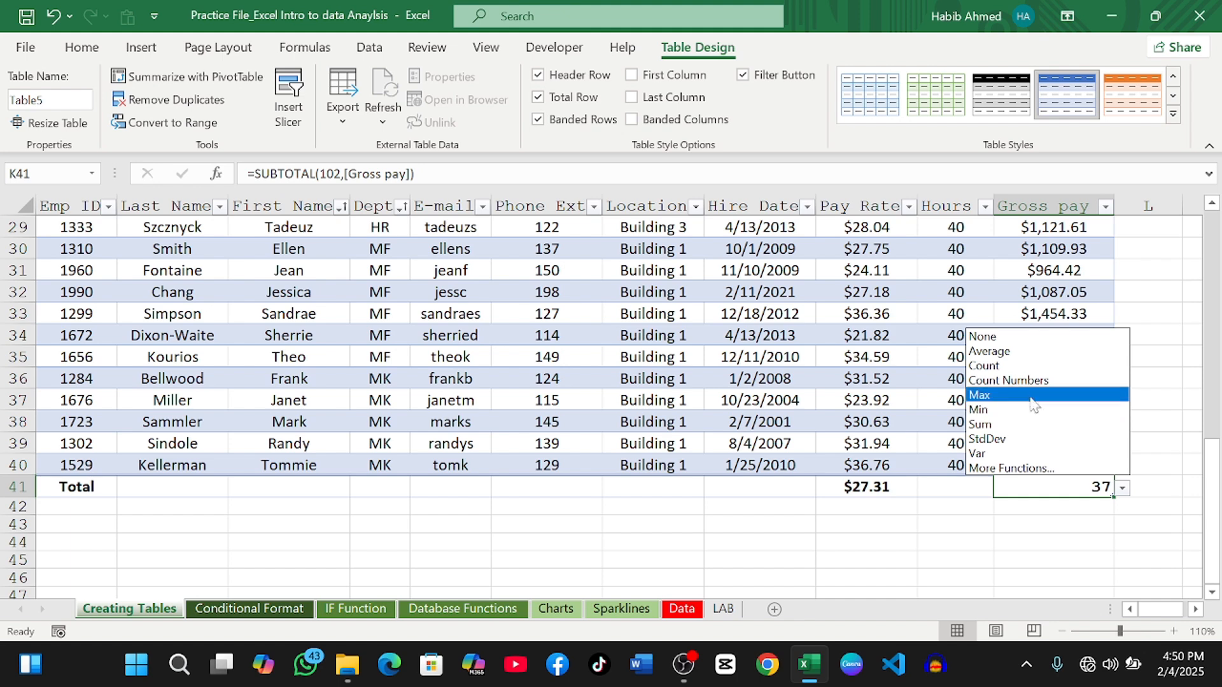
{"action": "left_click", "coordinate": [1031, 401]}
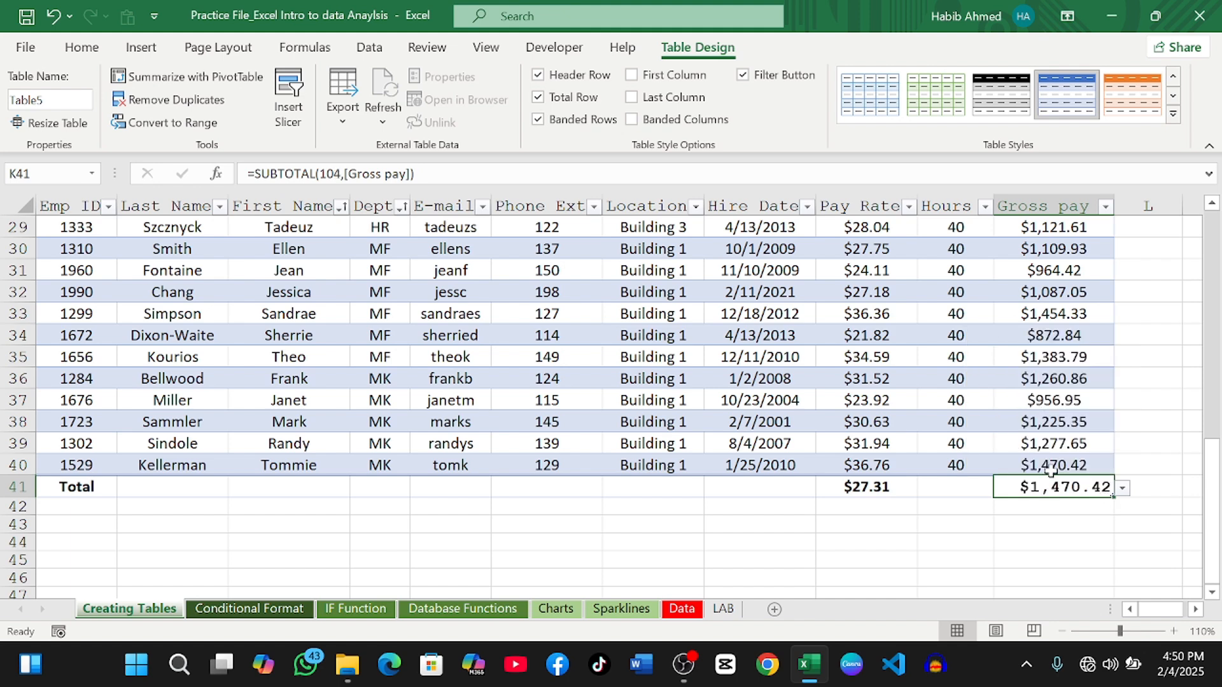
Summarize Gross pay in the total row with the Min function, followed by Sum
{"action": "left_click", "coordinate": [1121, 490]}
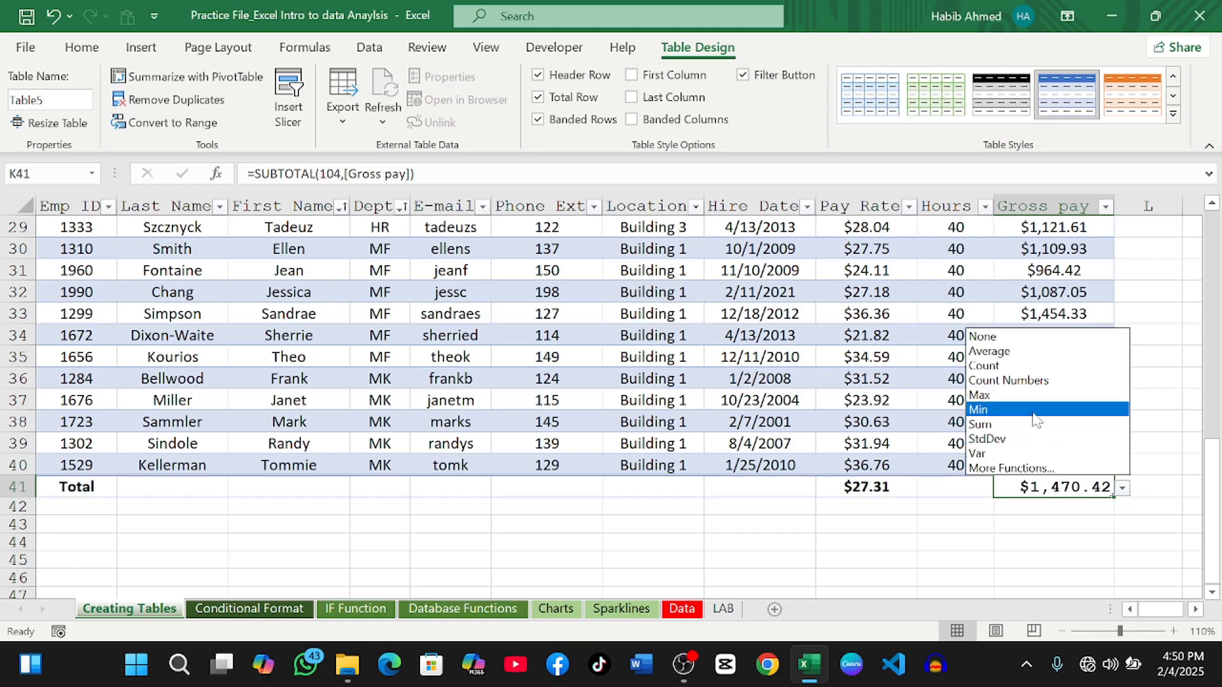
{"action": "left_click", "coordinate": [1035, 412]}
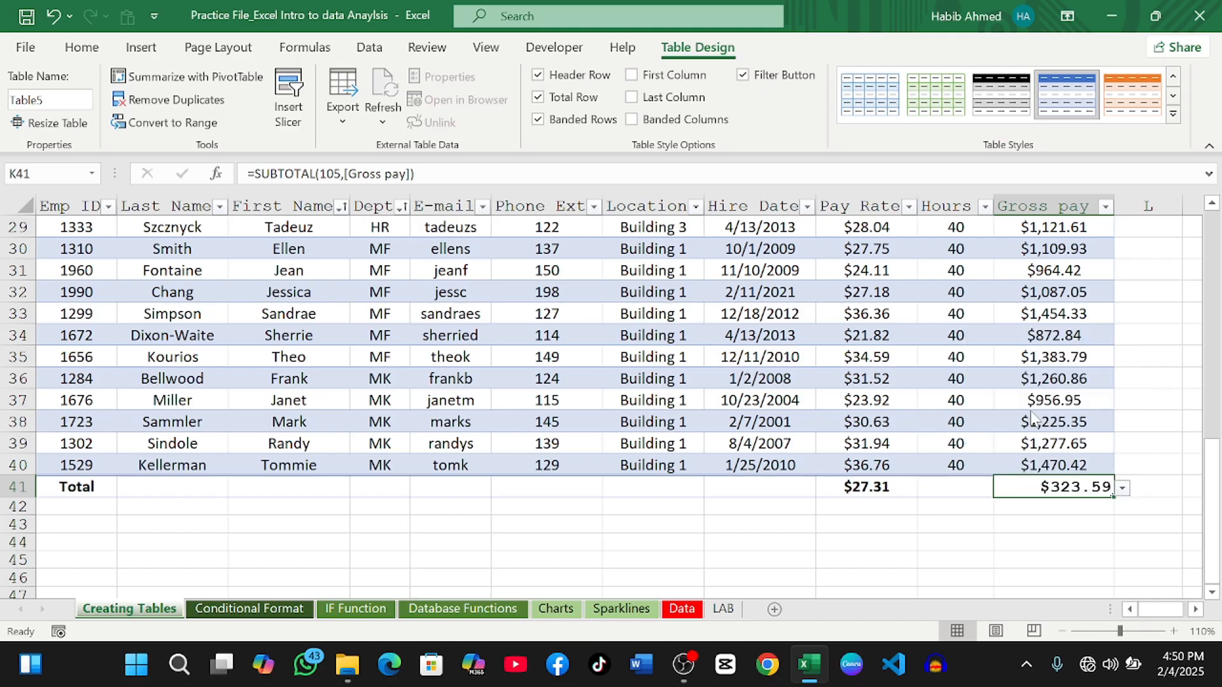
{"action": "left_click", "coordinate": [1120, 494]}
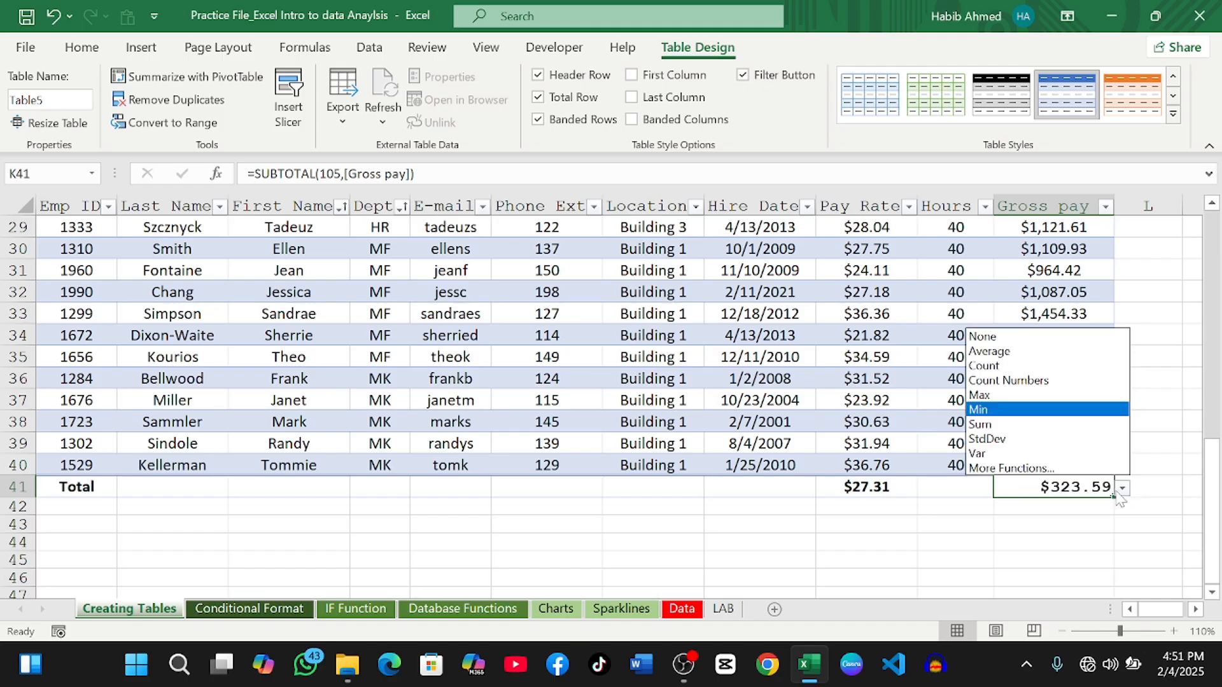
{"action": "left_click", "coordinate": [1018, 423]}
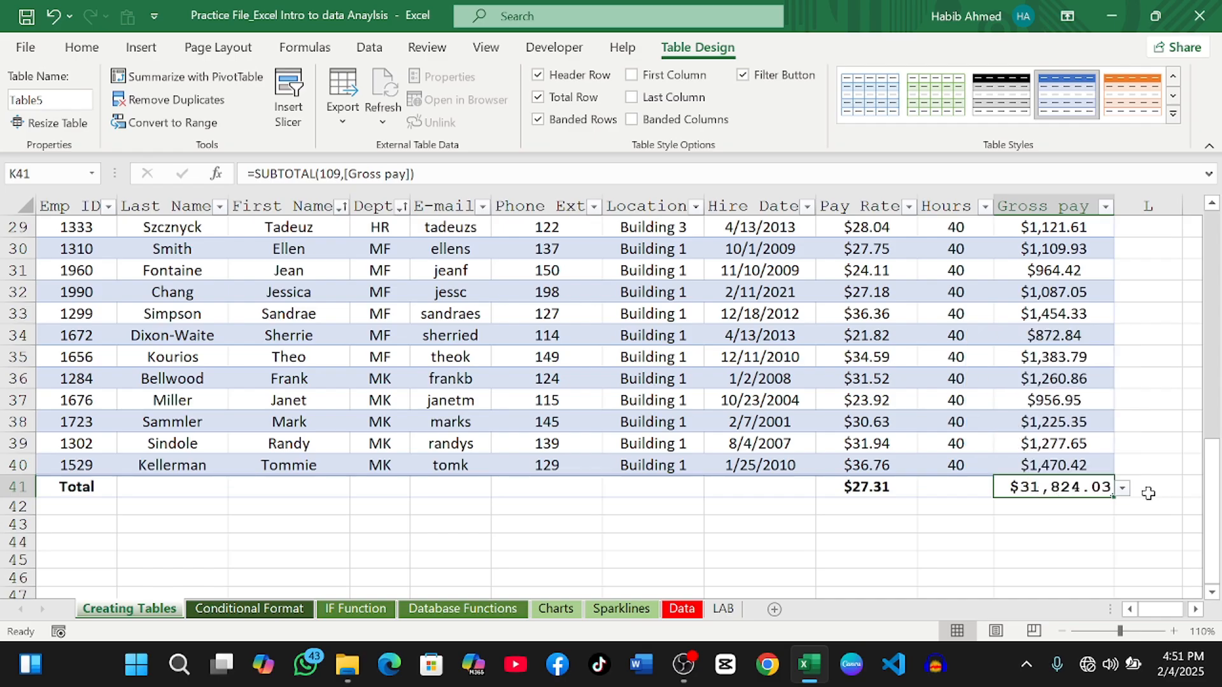
Try StdDev as the Gross pay total-row function in K41, then set it to Var
{"action": "left_click", "coordinate": [1123, 489]}
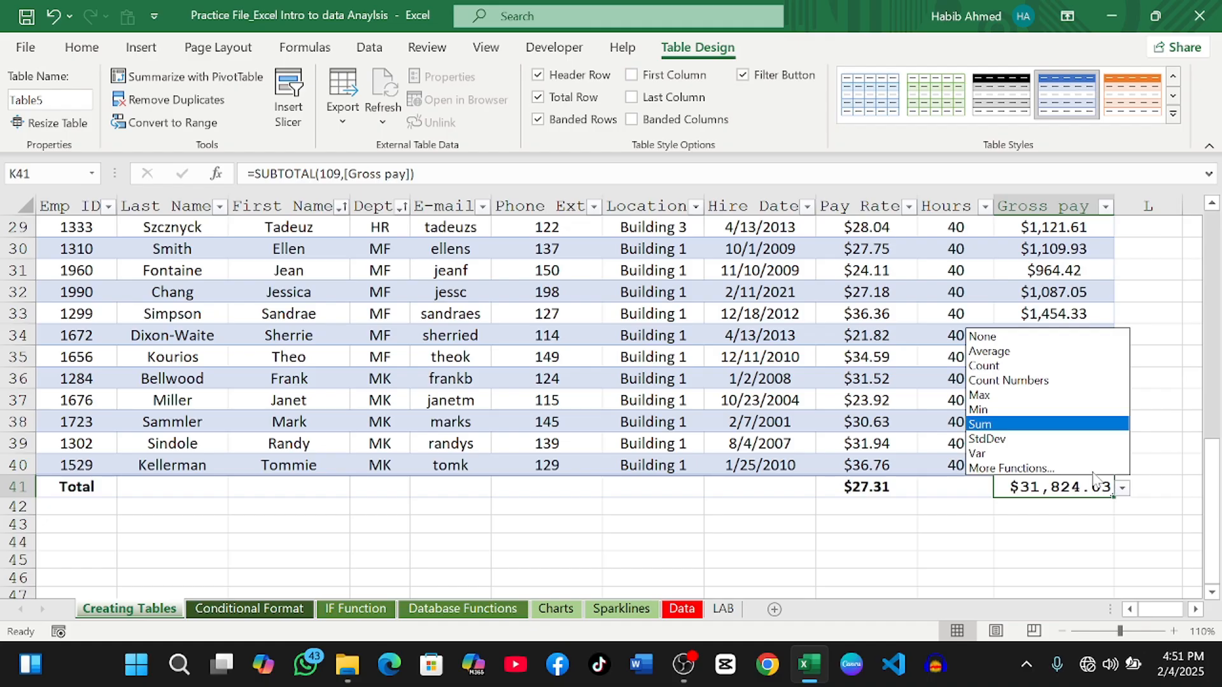
{"action": "left_click", "coordinate": [1048, 440]}
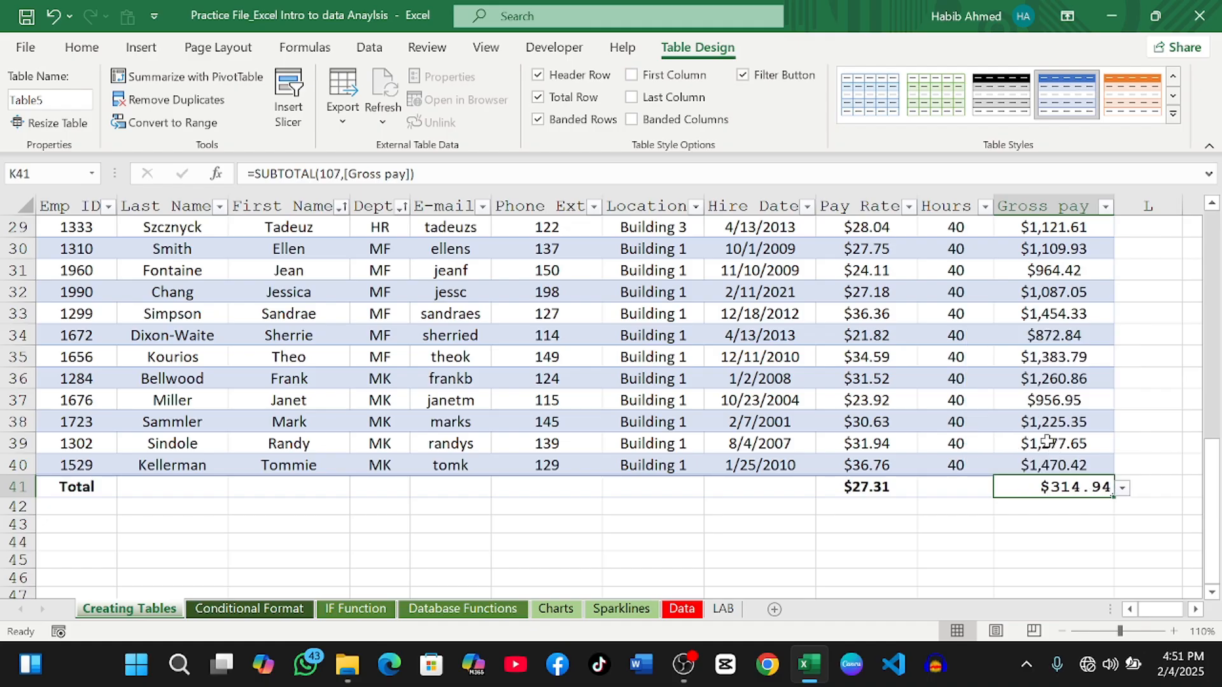
{"action": "left_click", "coordinate": [1123, 489]}
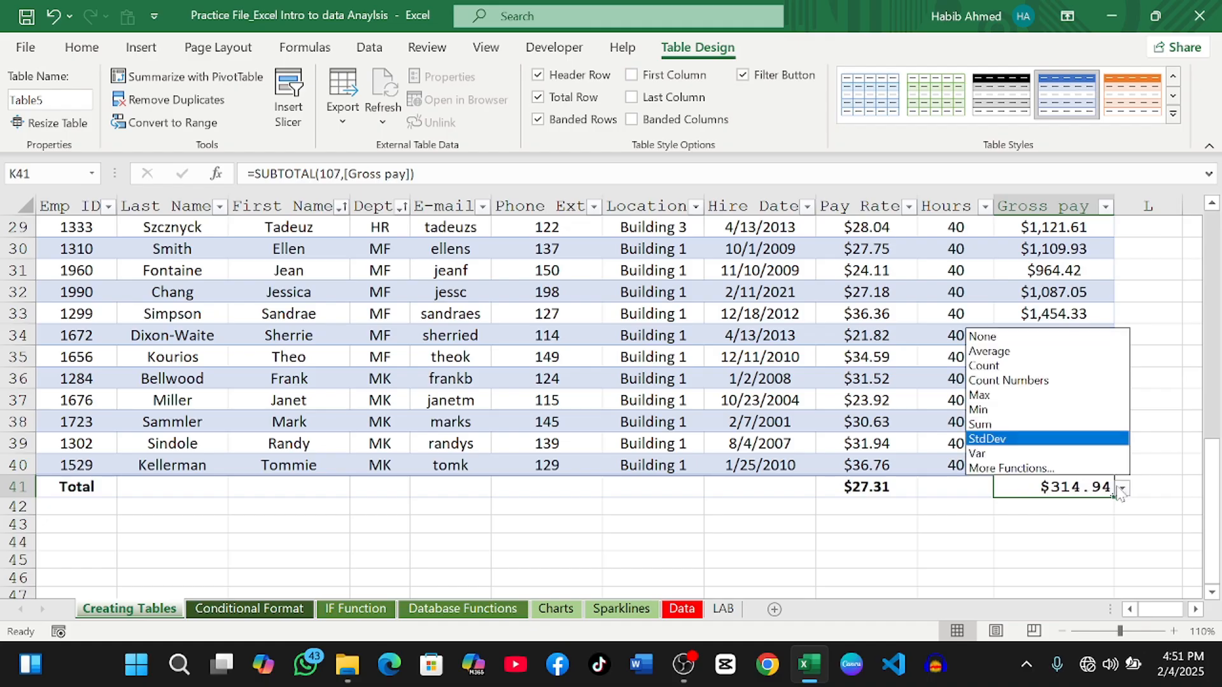
{"action": "left_click", "coordinate": [1044, 453]}
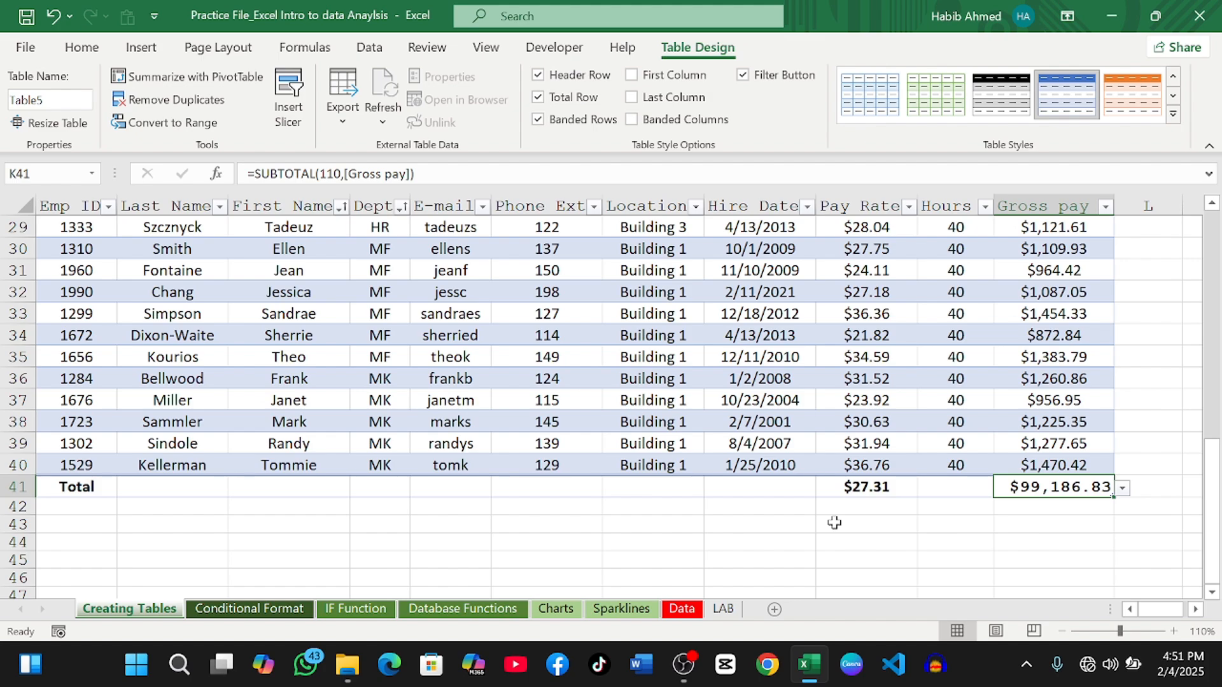
{"action": "scroll", "coordinate": [756, 436], "scroll_direction": "up", "scroll_amount": 1}
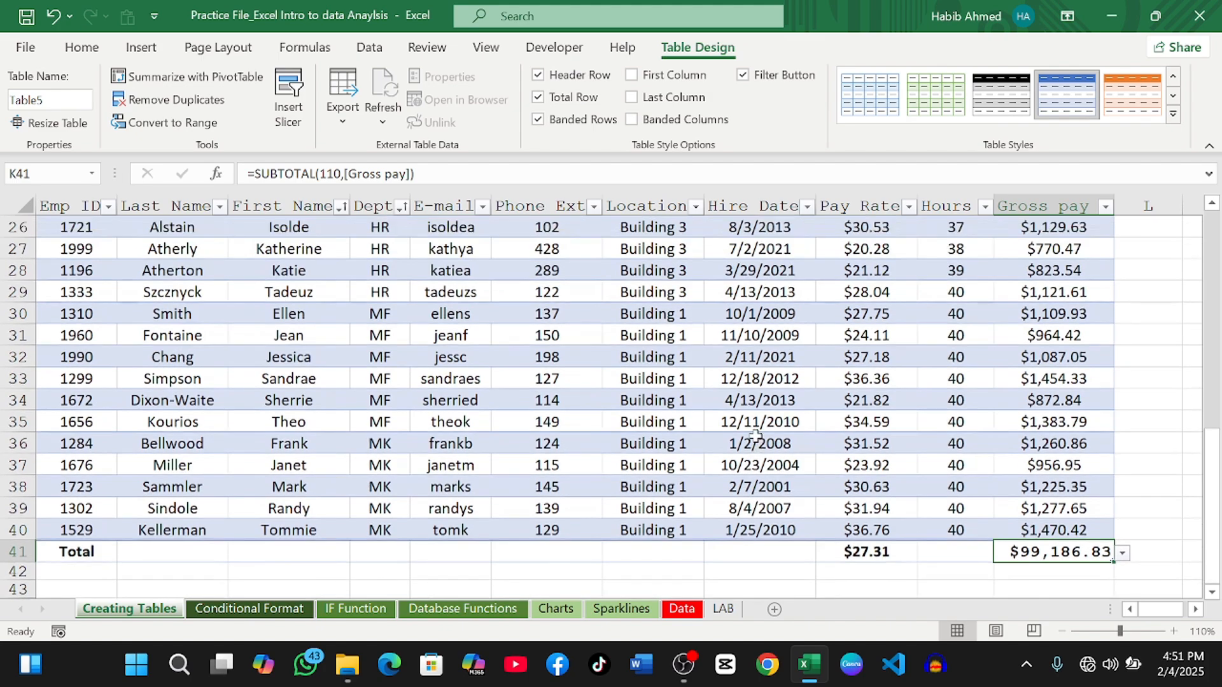
{"action": "scroll", "coordinate": [756, 436], "scroll_direction": "up", "scroll_amount": 5}
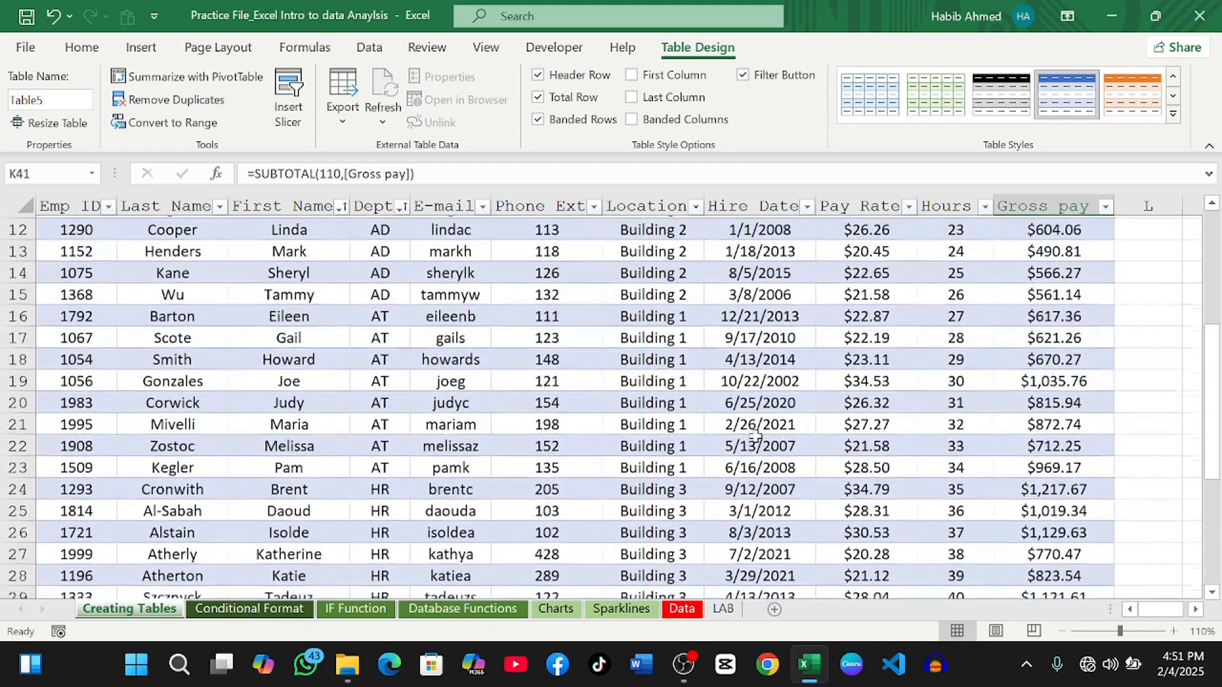
{"action": "scroll", "coordinate": [757, 435], "scroll_direction": "up", "scroll_amount": 4}
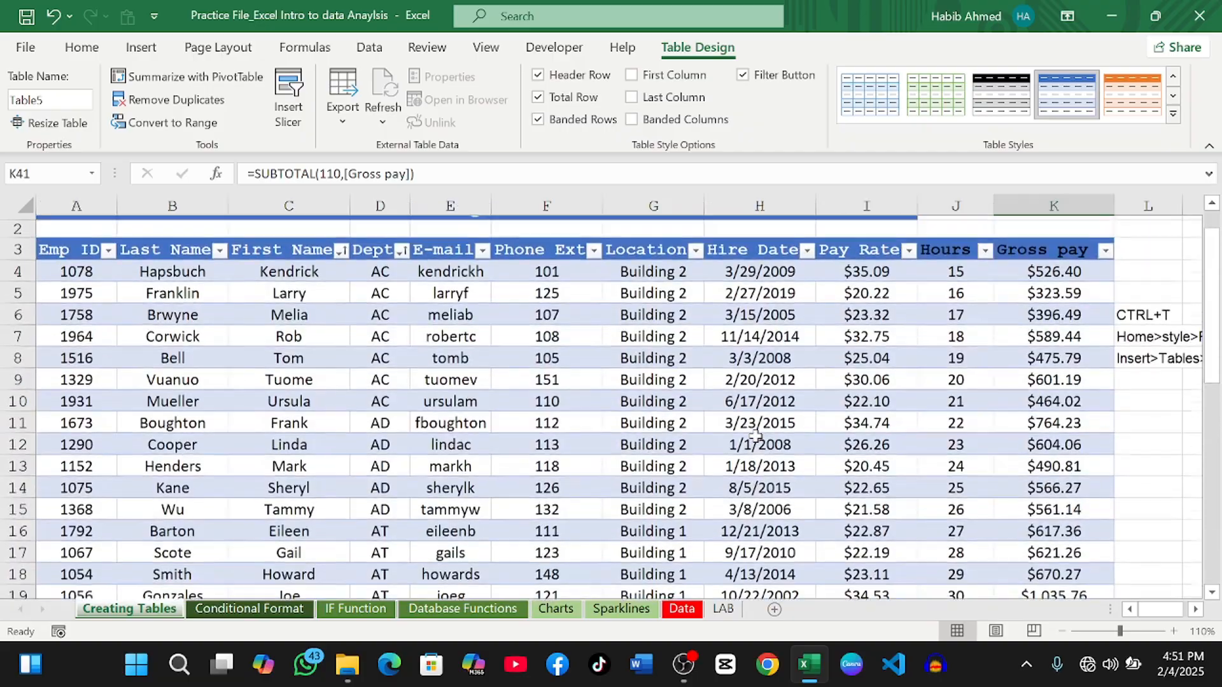
{"action": "scroll", "coordinate": [756, 437], "scroll_direction": "up", "scroll_amount": 1}
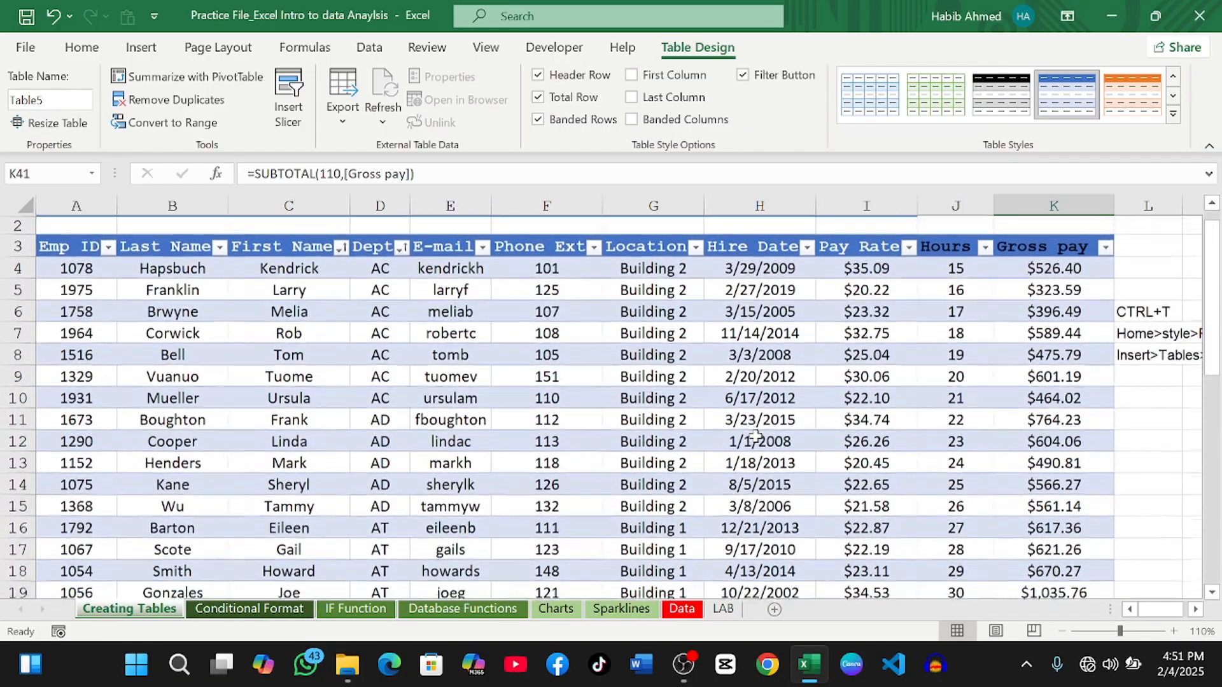